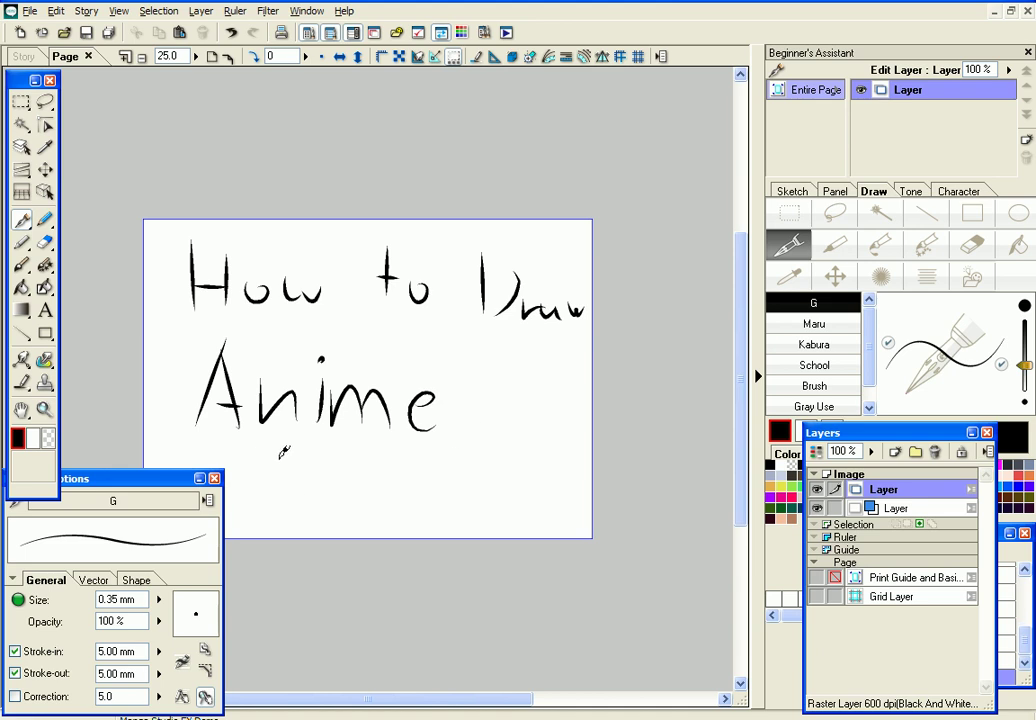
# Complete the handwritten title with the word "mouse" and erase the entire title from the page
pyautogui.moveTo(484, 480)
pyautogui.mouseDown()
pyautogui.moveTo(538, 481)
pyautogui.moveTo(542, 512)
pyautogui.mouseUp()
pyautogui.click(45, 242)
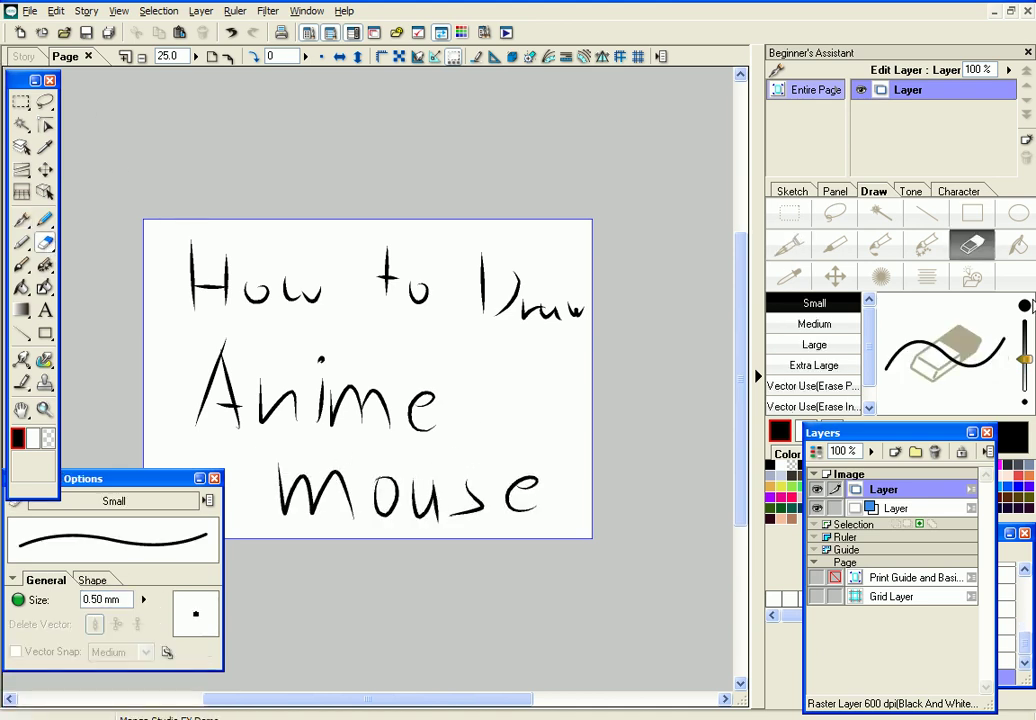
pyautogui.moveTo(548, 328)
pyautogui.mouseDown()
pyautogui.moveTo(335, 254)
pyautogui.moveTo(420, 400)
pyautogui.moveTo(562, 493)
pyautogui.moveTo(266, 395)
pyautogui.mouseUp()
pyautogui.moveTo(1024, 324); pyautogui.dragTo(1025, 369)
# Handwrite the heading "eye!" at the upper left of the page with the G pen, redoing the malformed letter y
pyautogui.click(22, 221)
pyautogui.moveTo(183, 266)
pyautogui.mouseDown()
pyautogui.moveTo(210, 257)
pyautogui.moveTo(211, 278)
pyautogui.moveTo(288, 279)
pyautogui.mouseUp()
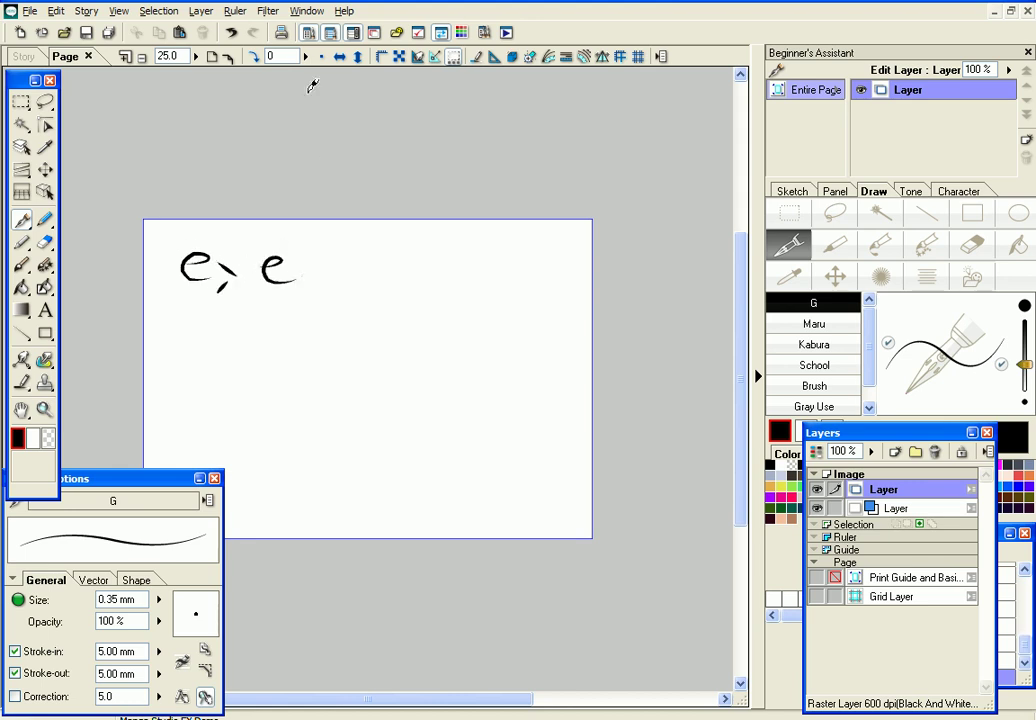
pyautogui.click(231, 33)
pyautogui.click(231, 33)
pyautogui.click(231, 33)
pyautogui.moveTo(224, 262); pyautogui.dragTo(243, 278)
pyautogui.moveTo(243, 263)
pyautogui.mouseDown()
pyautogui.moveTo(288, 264)
pyautogui.moveTo(296, 276)
pyautogui.moveTo(327, 281)
pyautogui.mouseUp()
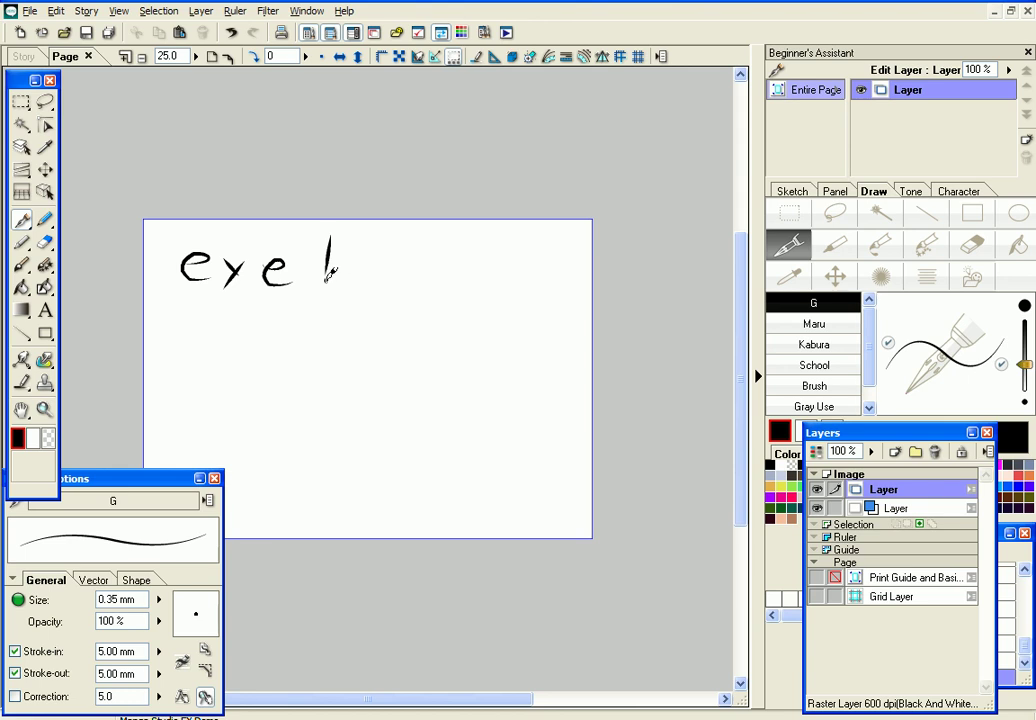
# Draw a small anime eye below the heading with curved lids, an iris and outer lashes, and redraw its pupil with a highlight
pyautogui.moveTo(324, 352)
pyautogui.mouseDown()
pyautogui.moveTo(368, 370)
pyautogui.moveTo(366, 350)
pyautogui.moveTo(352, 350)
pyautogui.mouseUp()
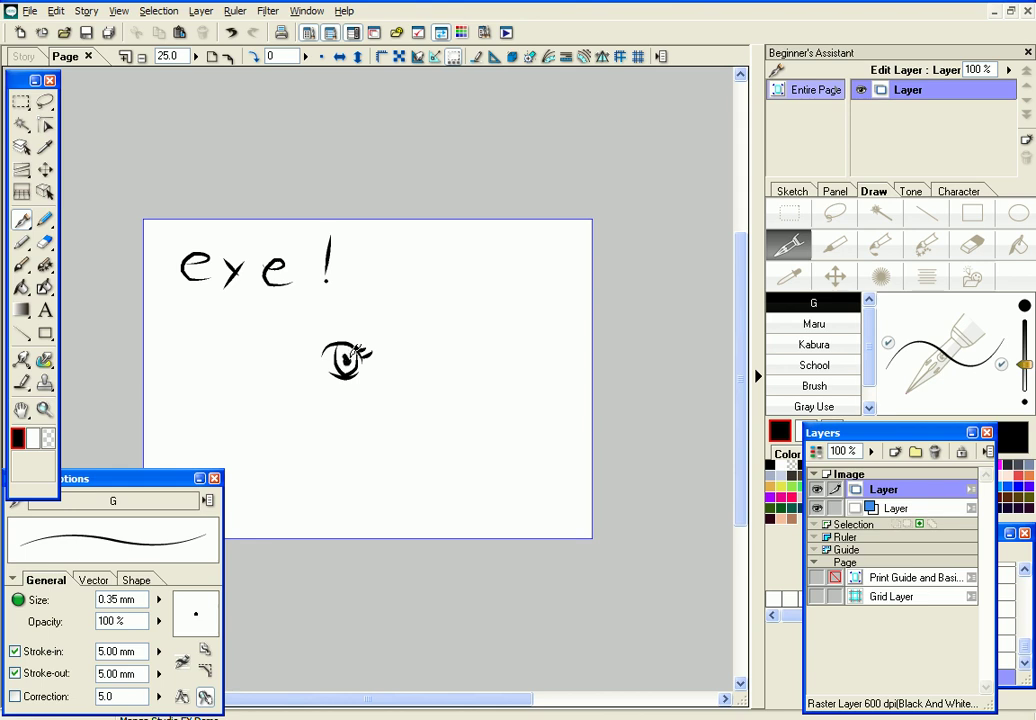
pyautogui.click(231, 33)
pyautogui.click(231, 33)
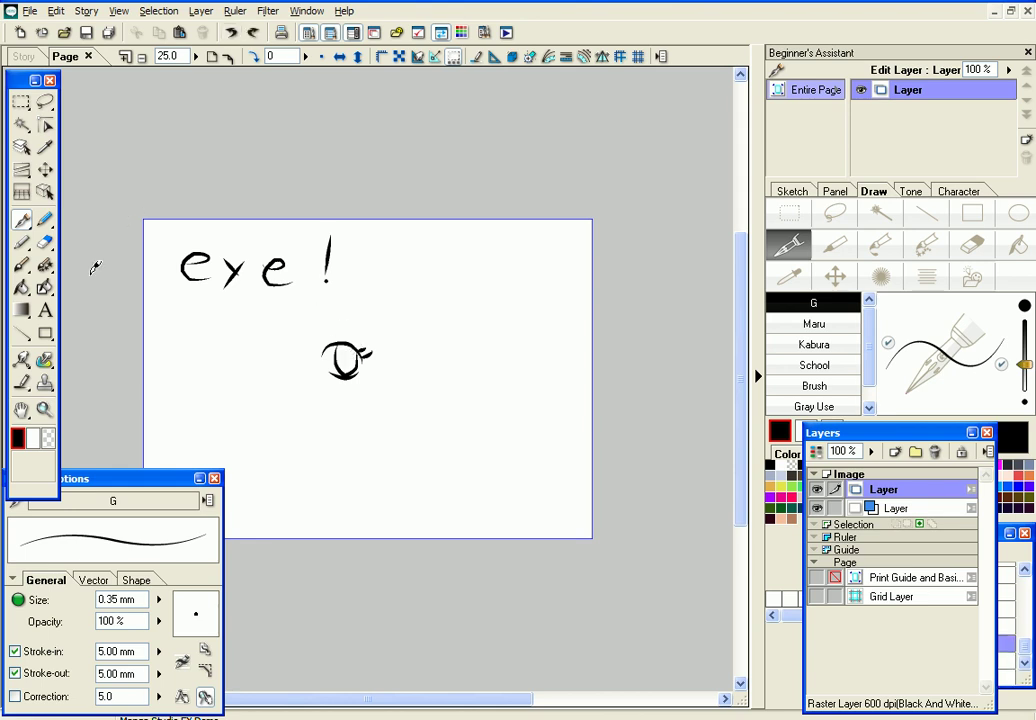
pyautogui.click(195, 57)
pyautogui.moveTo(192, 60); pyautogui.dragTo(193, 50)
pyautogui.moveTo(302, 312)
pyautogui.mouseDown()
pyautogui.moveTo(304, 323)
pyautogui.moveTo(333, 317)
pyautogui.mouseUp()
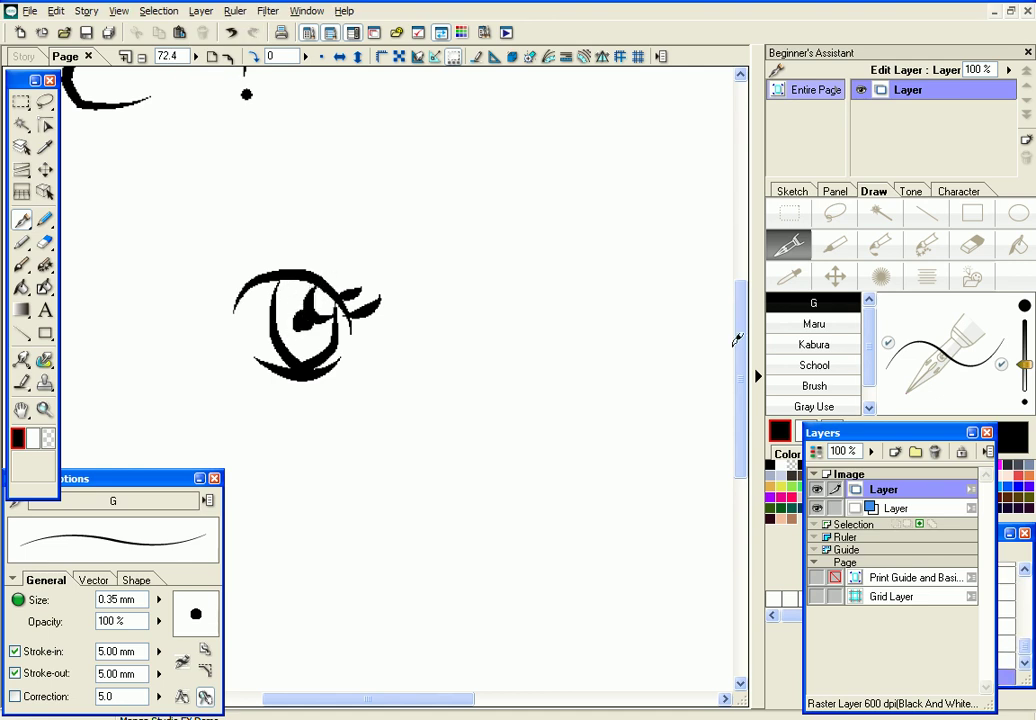
# Thicken the eye's upper lid and both sides of the iris outline
pyautogui.moveTo(346, 306)
pyautogui.mouseDown()
pyautogui.moveTo(330, 272)
pyautogui.moveTo(307, 268)
pyautogui.moveTo(273, 285)
pyautogui.moveTo(315, 265)
pyautogui.moveTo(250, 277)
pyautogui.moveTo(276, 255)
pyautogui.moveTo(299, 262)
pyautogui.moveTo(226, 322)
pyautogui.mouseUp()
pyautogui.moveTo(279, 282); pyautogui.dragTo(281, 331)
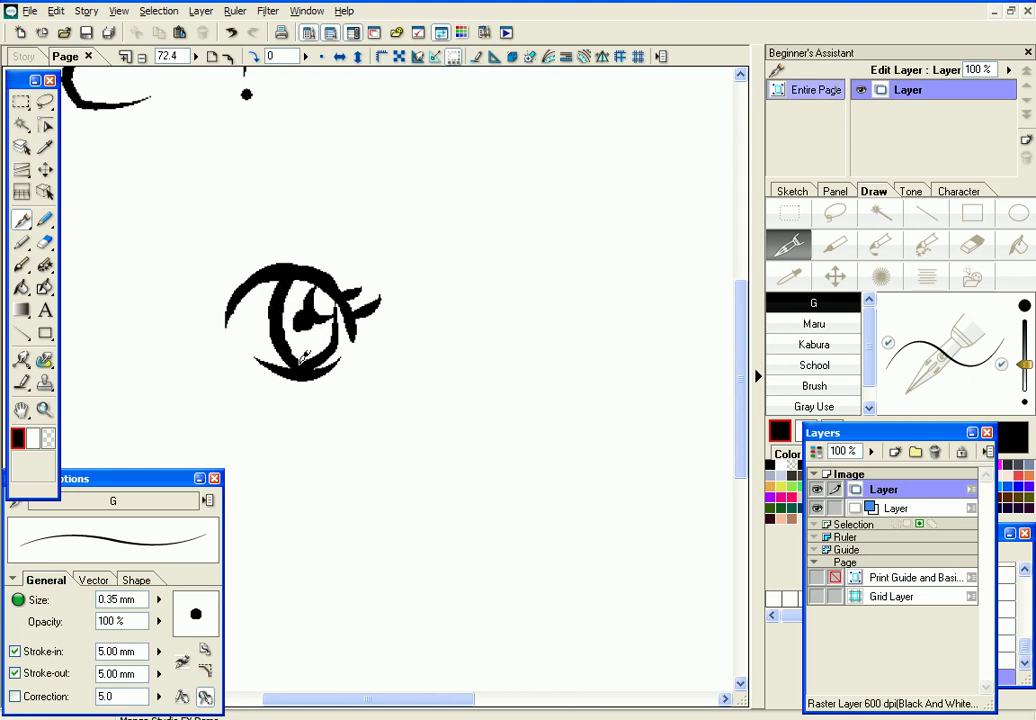
pyautogui.moveTo(336, 302); pyautogui.dragTo(332, 345)
# Handwrite the label "eye Girl!" beside the drawn eye and add a curved arrow pointing to the eye
pyautogui.click(196, 57)
pyautogui.moveTo(193, 56)
pyautogui.mouseDown()
pyautogui.moveTo(194, 81)
pyautogui.moveTo(194, 66)
pyautogui.mouseUp()
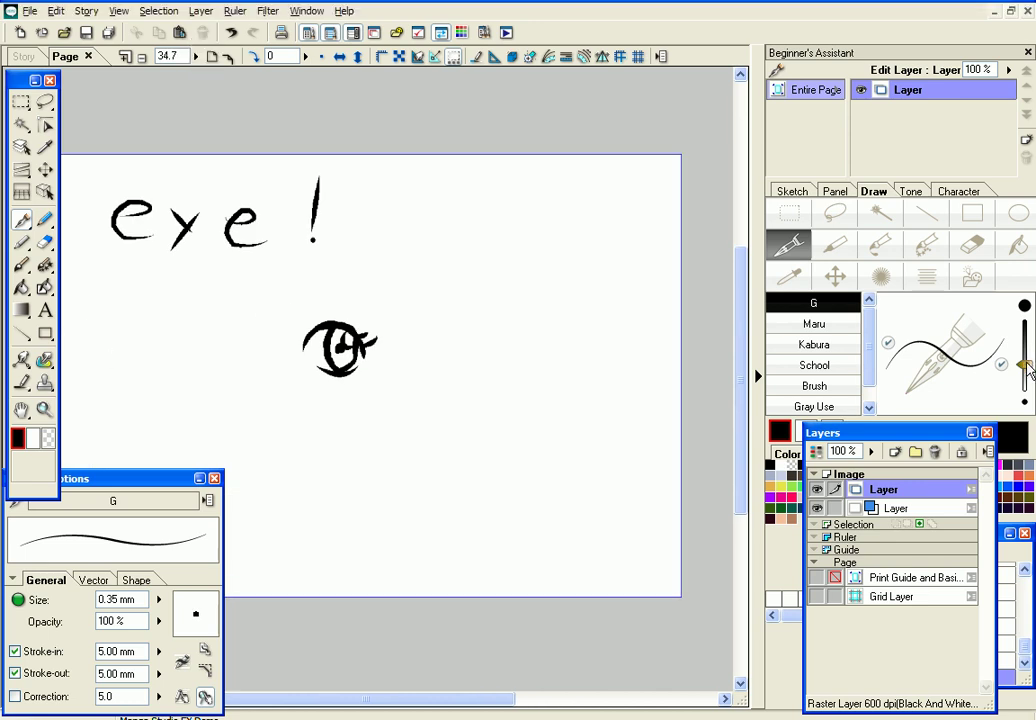
pyautogui.moveTo(144, 328)
pyautogui.mouseDown()
pyautogui.moveTo(213, 331)
pyautogui.moveTo(236, 312)
pyautogui.moveTo(188, 343)
pyautogui.mouseUp()
pyautogui.moveTo(268, 333); pyautogui.dragTo(264, 343)
pyautogui.moveTo(150, 382)
pyautogui.mouseDown()
pyautogui.moveTo(126, 393)
pyautogui.moveTo(136, 373)
pyautogui.moveTo(177, 351)
pyautogui.moveTo(195, 402)
pyautogui.moveTo(224, 378)
pyautogui.moveTo(236, 408)
pyautogui.mouseUp()
pyautogui.click(231, 33)
pyautogui.moveTo(265, 345); pyautogui.dragTo(267, 374)
pyautogui.moveTo(250, 319); pyautogui.dragTo(309, 314)
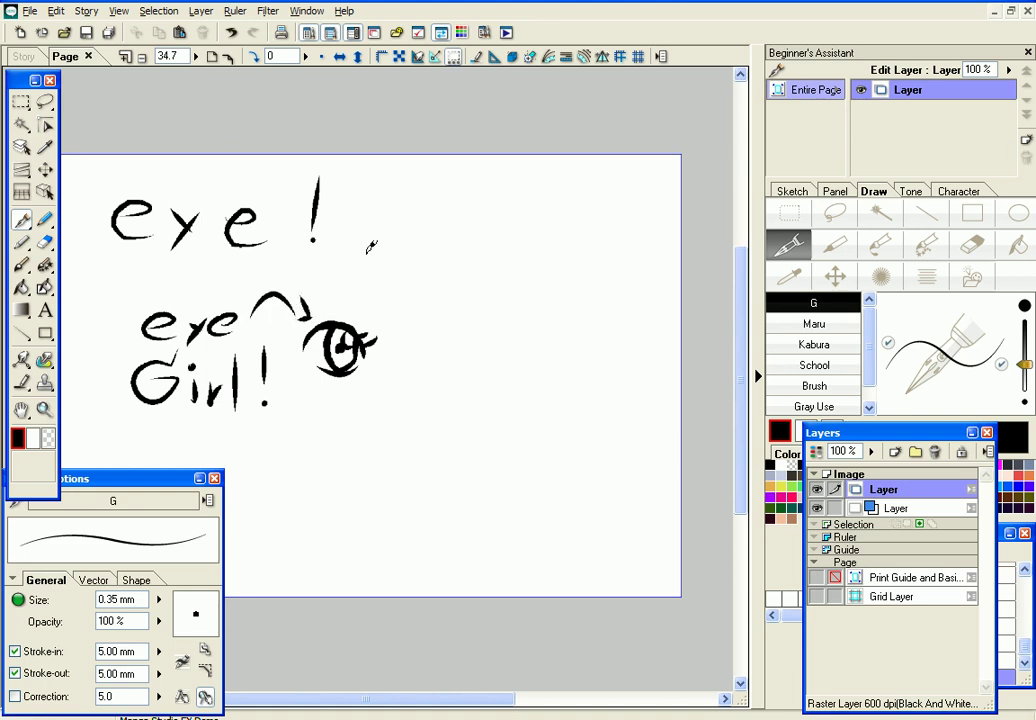
pyautogui.moveTo(401, 449)
pyautogui.mouseDown()
pyautogui.moveTo(460, 437)
pyautogui.moveTo(468, 454)
pyautogui.mouseUp()
pyautogui.click(196, 57)
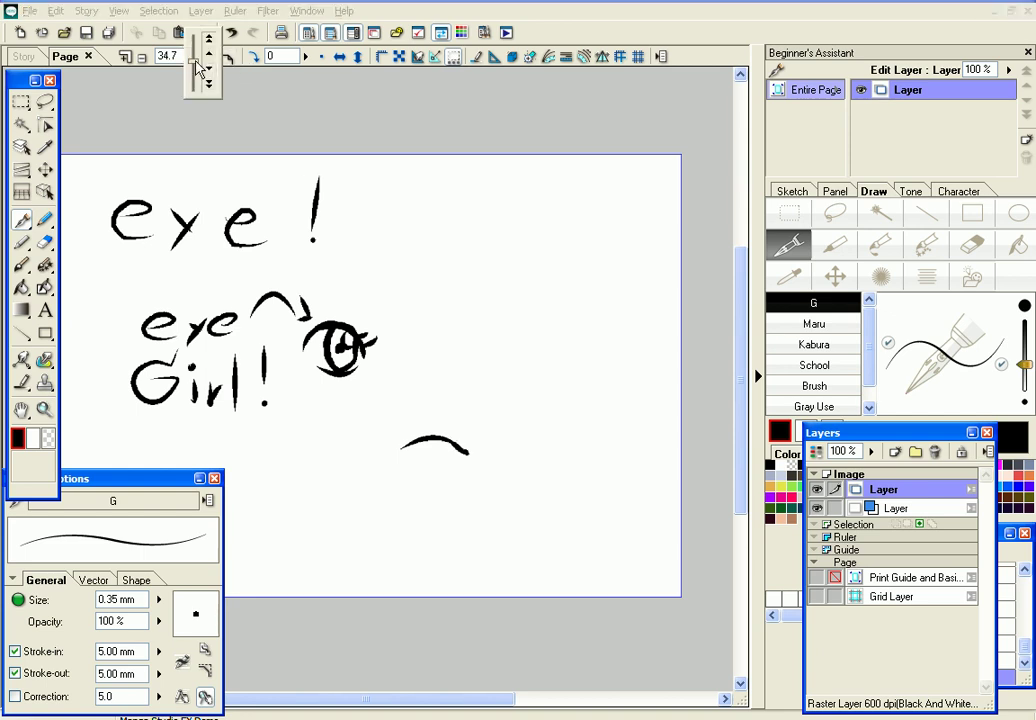
pyautogui.moveTo(203, 68); pyautogui.dragTo(207, 62)
pyautogui.scroll(-3, 655, 396)
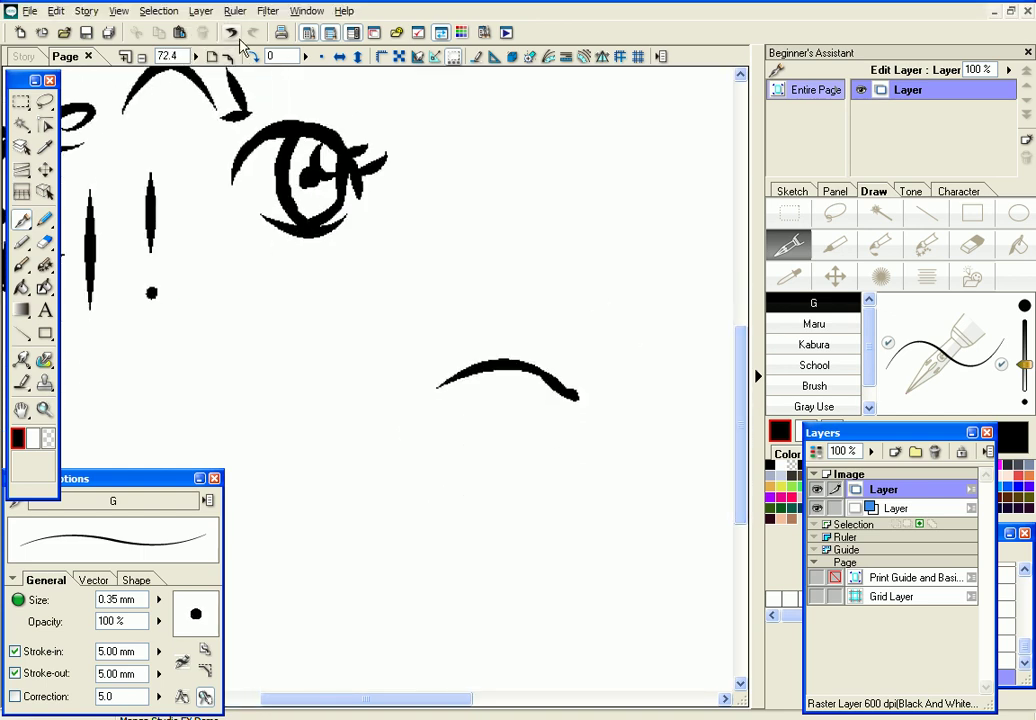
pyautogui.click(231, 32)
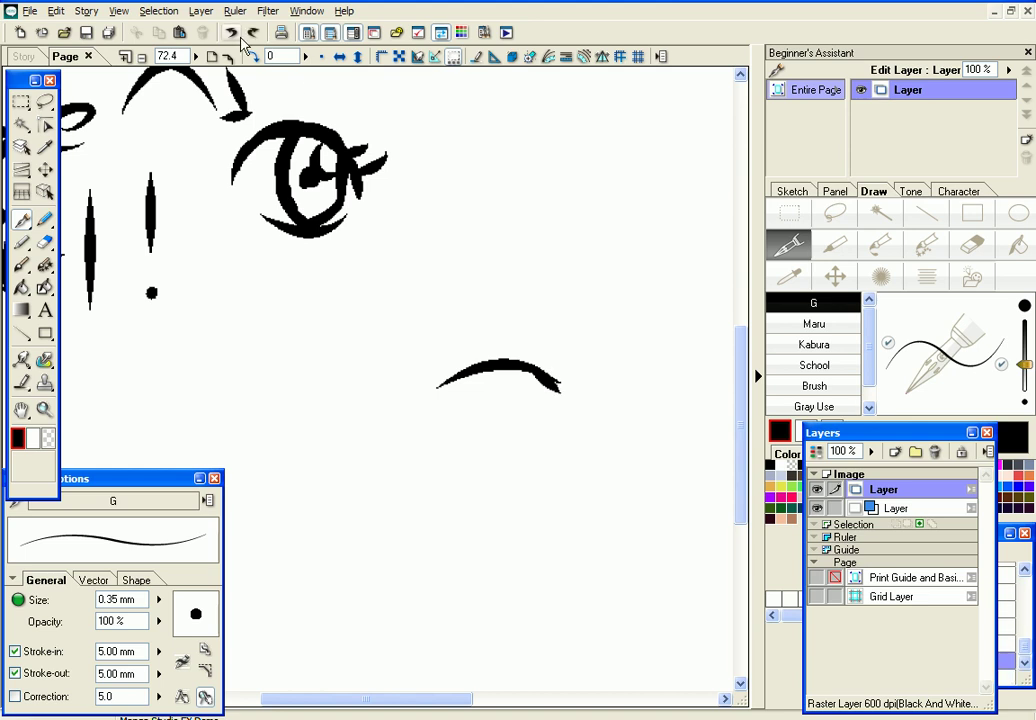
pyautogui.click(231, 32)
pyautogui.moveTo(449, 394)
pyautogui.mouseDown()
pyautogui.moveTo(575, 415)
pyautogui.moveTo(537, 382)
pyautogui.moveTo(576, 414)
pyautogui.moveTo(507, 372)
pyautogui.moveTo(444, 402)
pyautogui.mouseUp()
pyautogui.moveTo(521, 383)
pyautogui.mouseDown()
pyautogui.moveTo(556, 391)
pyautogui.moveTo(500, 375)
pyautogui.mouseUp()
# Set the G pen size to 0.25 mm and erase the trial eyelid stroke below the girl's eye
pyautogui.moveTo(1024, 366); pyautogui.dragTo(1025, 373)
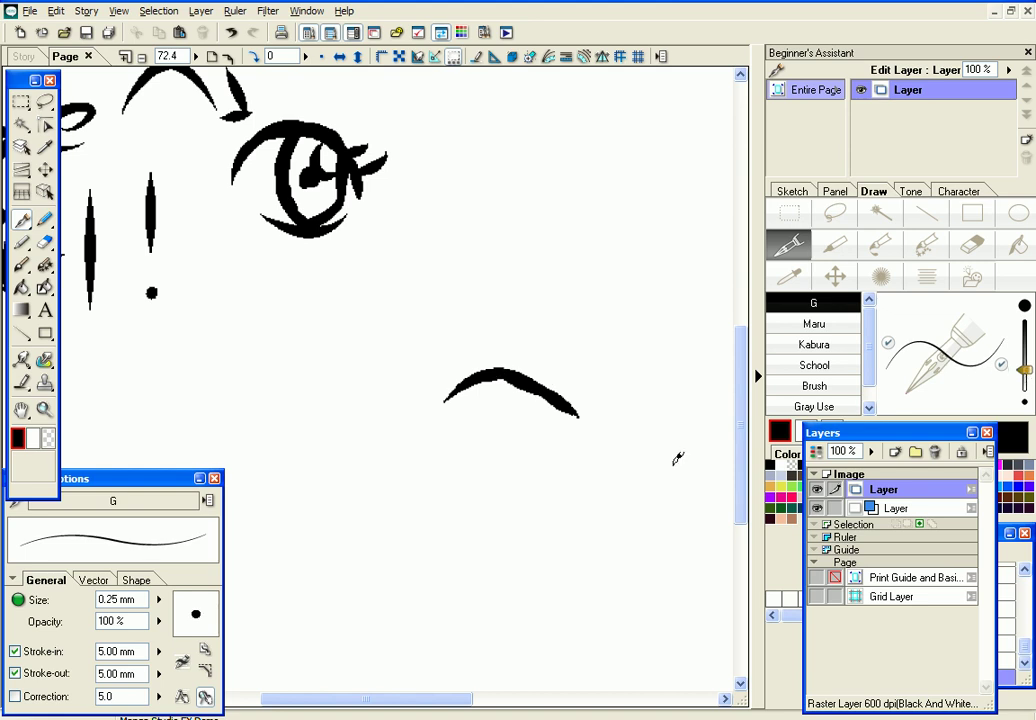
pyautogui.click(44, 241)
pyautogui.moveTo(601, 410)
pyautogui.mouseDown()
pyautogui.moveTo(520, 355)
pyautogui.moveTo(549, 405)
pyautogui.moveTo(550, 386)
pyautogui.mouseUp()
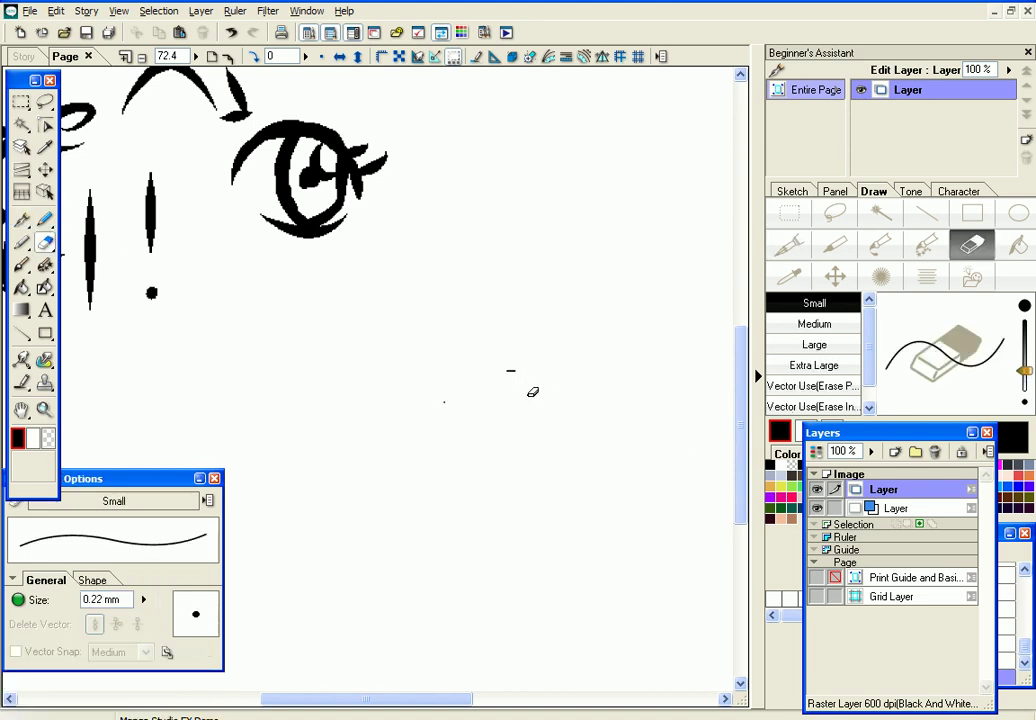
# Draw a long arched upper lid for a second eye with the G pen and thicken it toward the outer corner
pyautogui.click(21, 219)
pyautogui.moveTo(467, 402); pyautogui.dragTo(630, 432)
pyautogui.moveTo(524, 390); pyautogui.dragTo(576, 400)
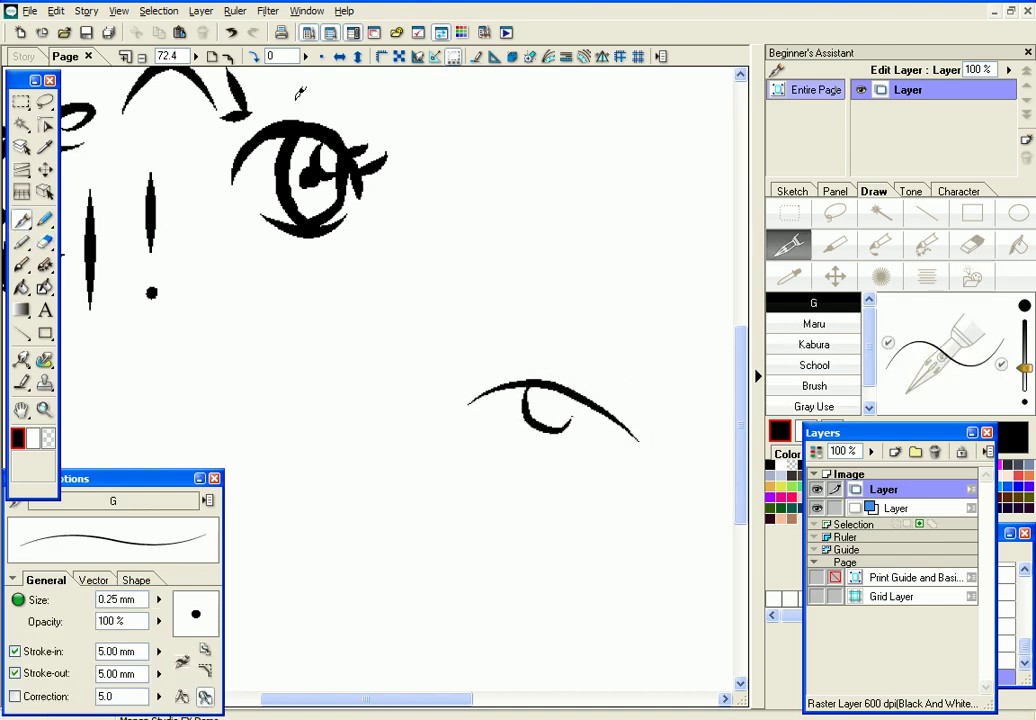
pyautogui.hotkey('ctrl', 'z')
pyautogui.moveTo(601, 454)
pyautogui.mouseDown()
pyautogui.moveTo(625, 419)
pyautogui.moveTo(639, 427)
pyautogui.moveTo(569, 386)
pyautogui.moveTo(512, 384)
pyautogui.mouseUp()
pyautogui.moveTo(636, 438); pyautogui.dragTo(611, 453)
# Draw the second eye's lower lid and an iris with a pupil and highlight between the lids
pyautogui.moveTo(498, 428); pyautogui.dragTo(615, 446)
pyautogui.hotkey('ctrl', 'z')
pyautogui.moveTo(498, 428); pyautogui.dragTo(612, 445)
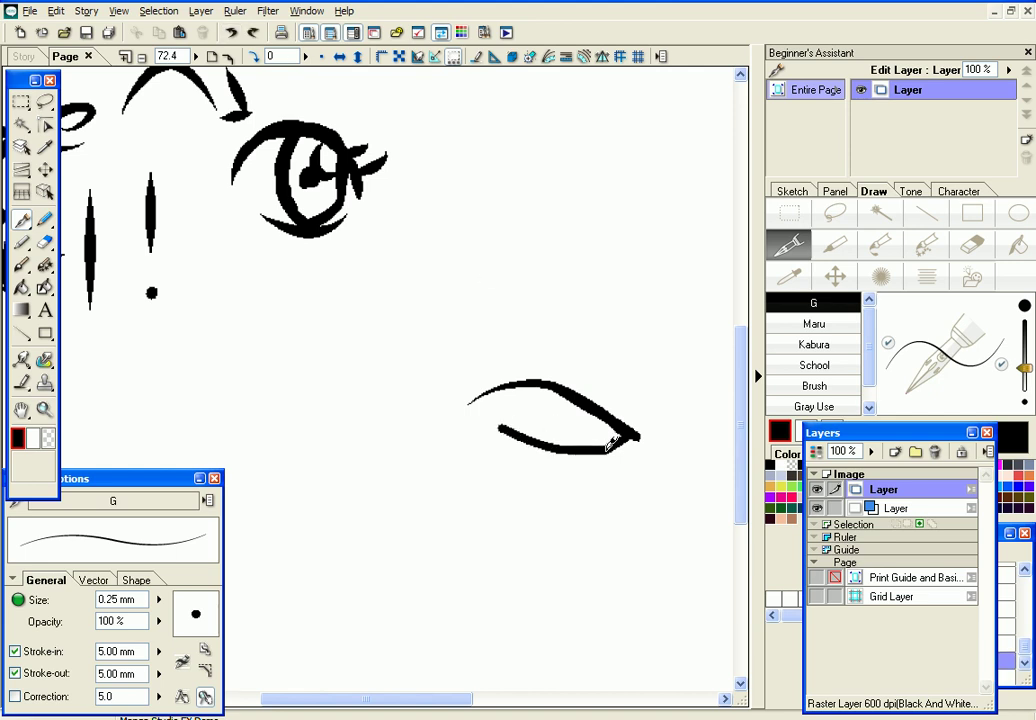
pyautogui.moveTo(533, 388)
pyautogui.mouseDown()
pyautogui.moveTo(564, 436)
pyautogui.moveTo(575, 431)
pyautogui.moveTo(562, 437)
pyautogui.moveTo(568, 399)
pyautogui.moveTo(557, 401)
pyautogui.mouseUp()
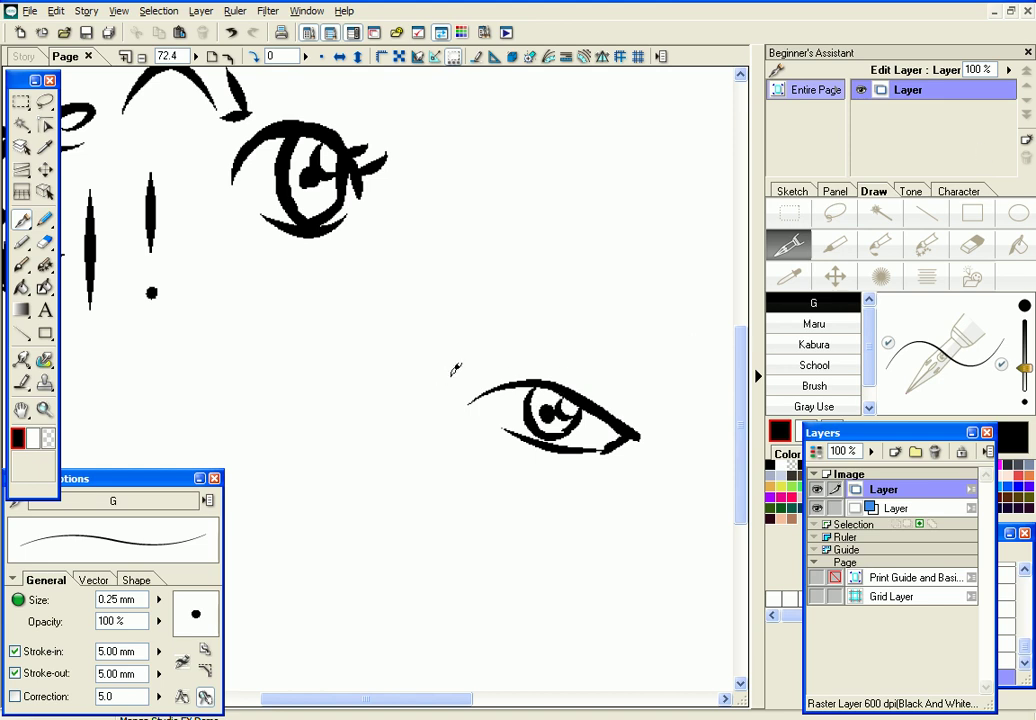
pyautogui.moveTo(487, 373); pyautogui.dragTo(546, 362)
pyautogui.click(236, 34)
pyautogui.click(232, 34)
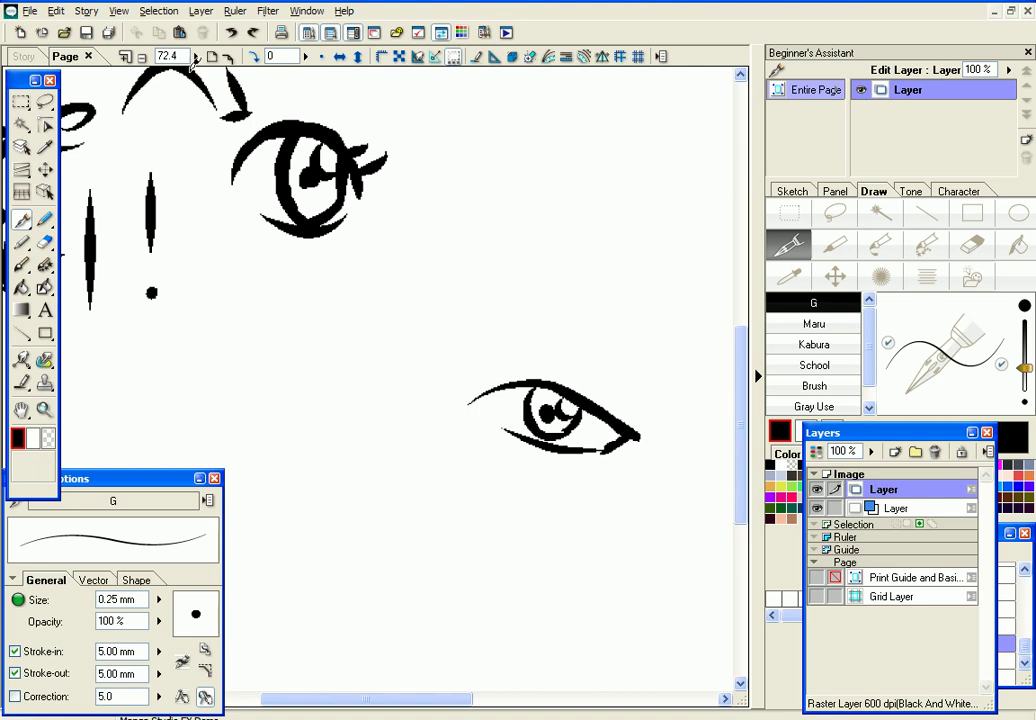
# Set the G pen size to 0.18 mm and refine the second eye's lower lid and both ends of its upper lid
pyautogui.click(196, 56)
pyautogui.click(193, 62)
pyautogui.moveTo(348, 700); pyautogui.dragTo(395, 700)
pyautogui.moveTo(1029, 372); pyautogui.dragTo(1029, 380)
pyautogui.moveTo(530, 488); pyautogui.dragTo(472, 489)
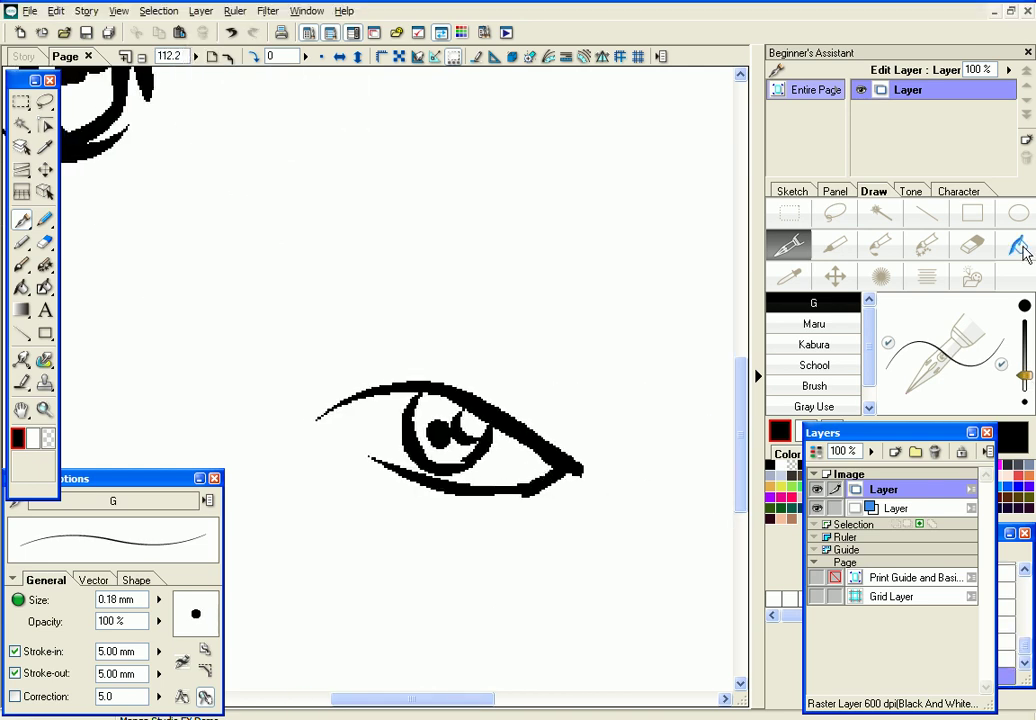
pyautogui.moveTo(312, 423); pyautogui.dragTo(366, 399)
pyautogui.moveTo(590, 474)
pyautogui.mouseDown()
pyautogui.moveTo(558, 480)
pyautogui.moveTo(592, 470)
pyautogui.mouseUp()
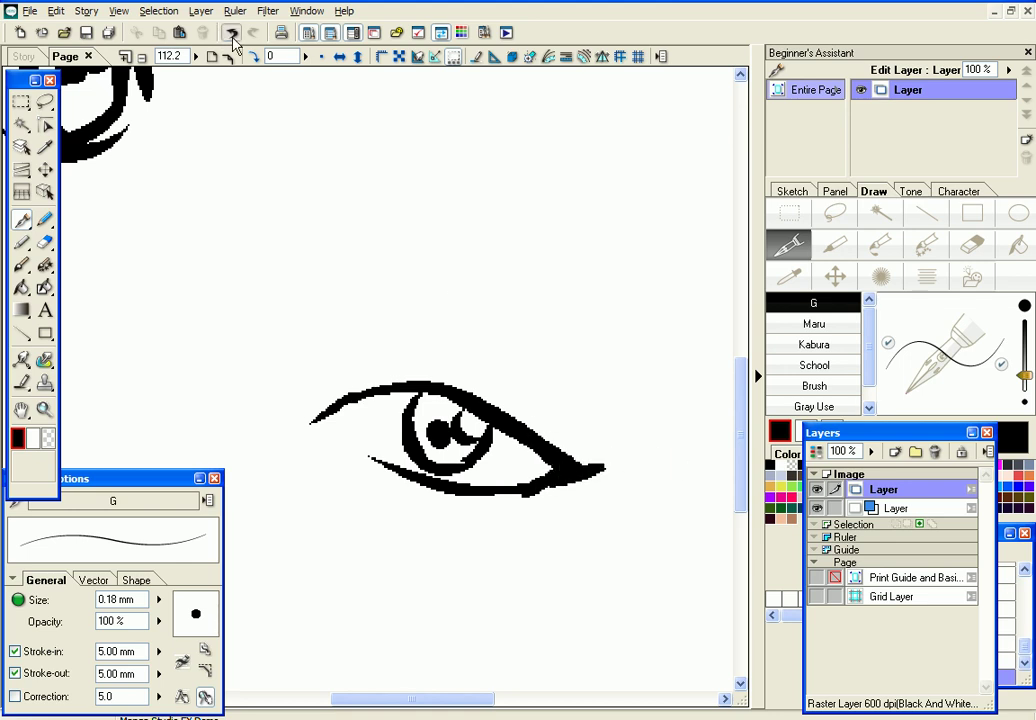
# Rework the second eye's right corner by smoothing and thickening the lower lid there and adding short pointed flicks
pyautogui.click(231, 34)
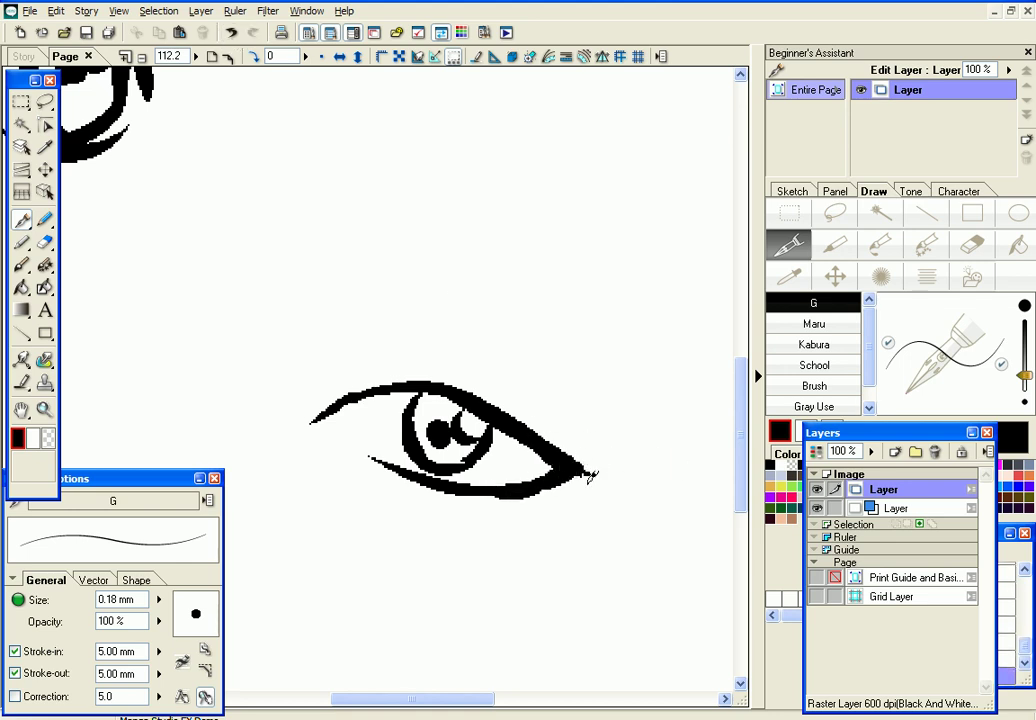
pyautogui.click(231, 34)
pyautogui.moveTo(487, 492); pyautogui.dragTo(566, 480)
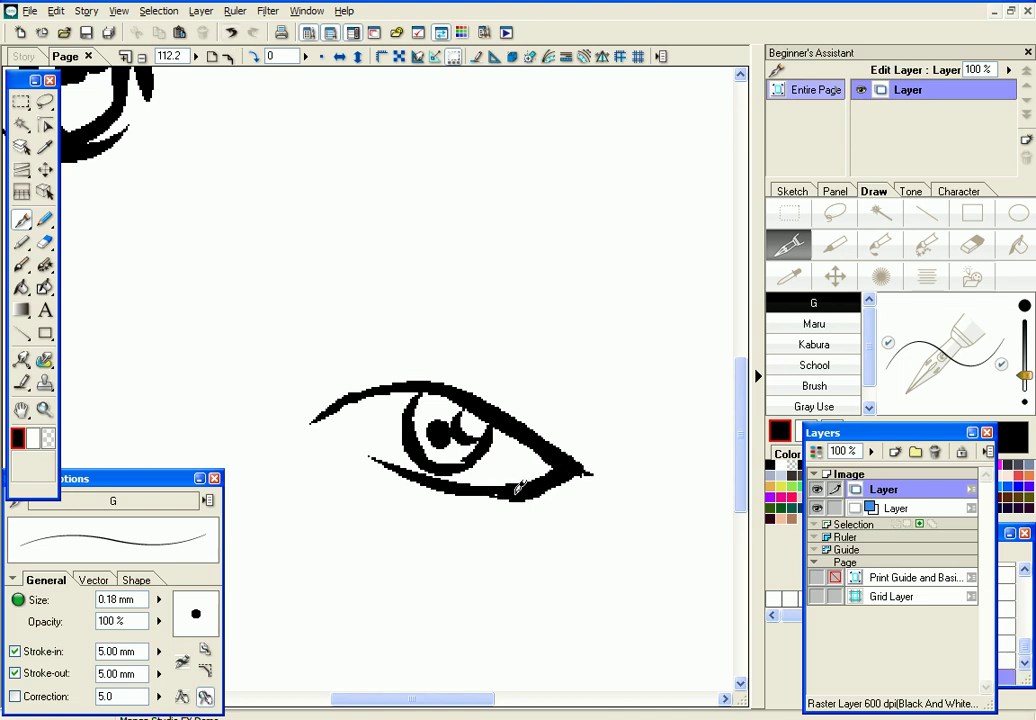
pyautogui.moveTo(624, 458); pyautogui.dragTo(580, 470)
pyautogui.click(235, 35)
pyautogui.moveTo(1024, 375); pyautogui.dragTo(1024, 367)
pyautogui.moveTo(580, 471)
pyautogui.mouseDown()
pyautogui.moveTo(621, 456)
pyautogui.moveTo(575, 471)
pyautogui.mouseUp()
pyautogui.click(231, 33)
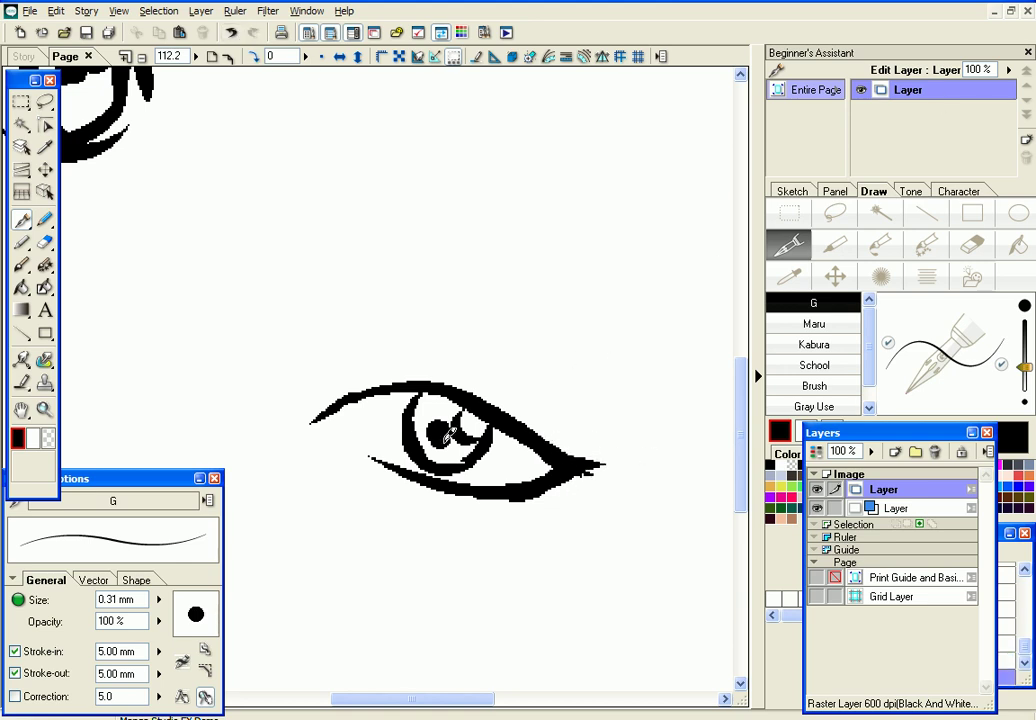
# Reduce the G pen size to 0.11 mm and add thin lashes at both ends of the second eye's upper lid
pyautogui.moveTo(1024, 368); pyautogui.dragTo(1024, 373)
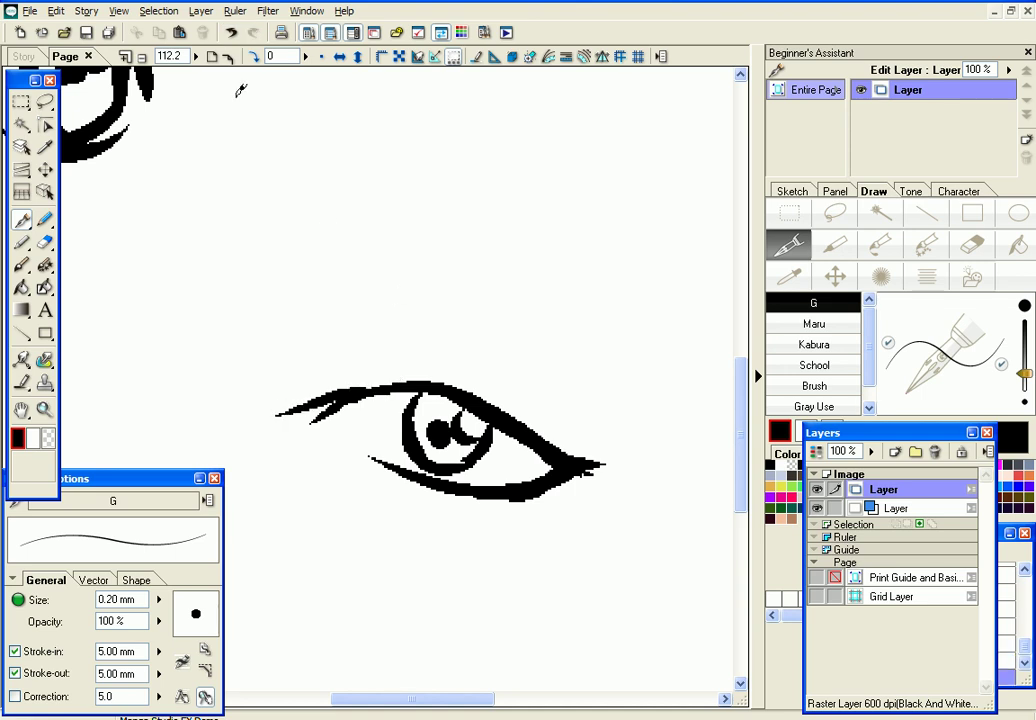
pyautogui.moveTo(1024, 373); pyautogui.dragTo(1024, 383)
pyautogui.moveTo(384, 390); pyautogui.dragTo(308, 411)
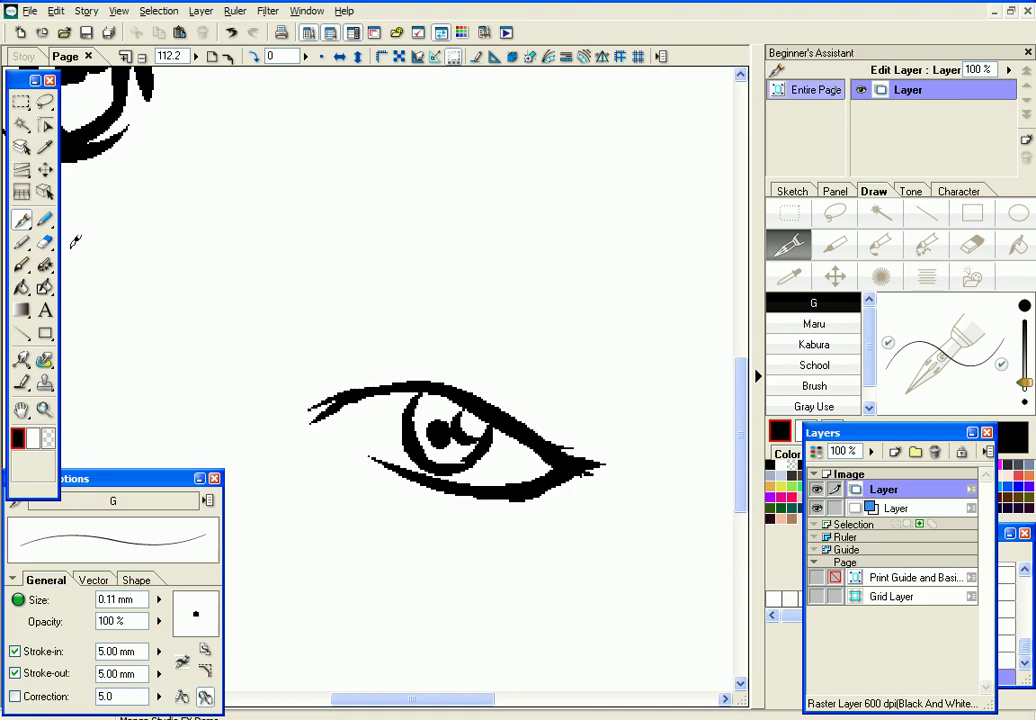
# Set the G pen to 0.40 mm, handwrite "eye Boy!" beside the second eye and draw an arrow pointing to it
pyautogui.moveTo(1024, 383); pyautogui.dragTo(1024, 362)
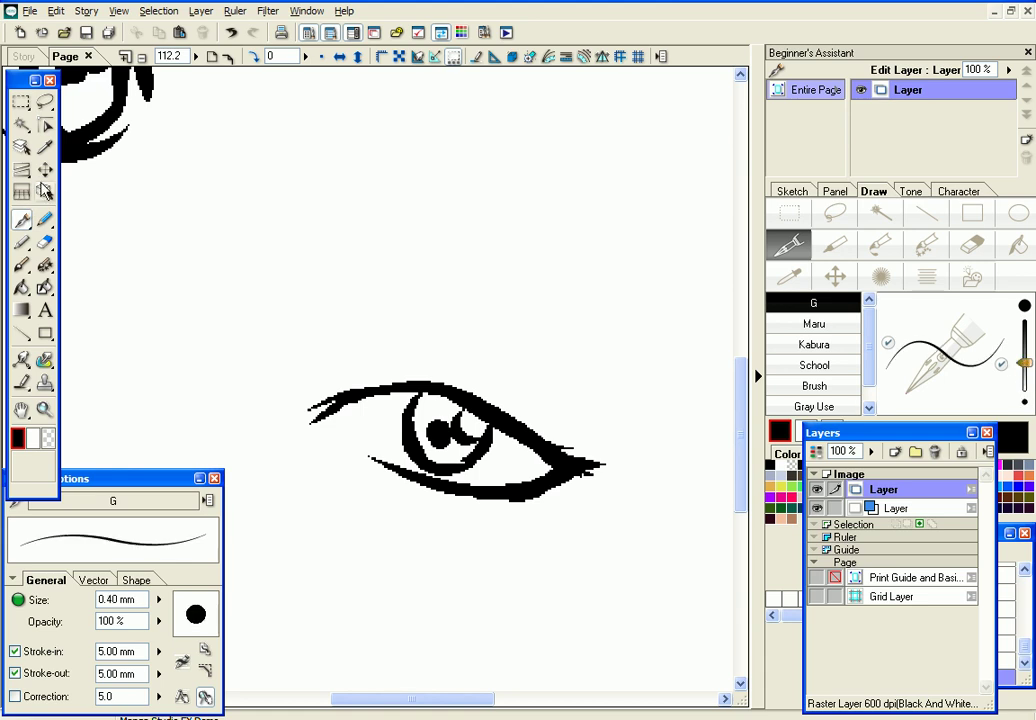
pyautogui.click(197, 57)
pyautogui.moveTo(196, 57); pyautogui.dragTo(195, 63)
pyautogui.moveTo(420, 311); pyautogui.dragTo(476, 330)
pyautogui.moveTo(491, 305)
pyautogui.mouseDown()
pyautogui.moveTo(468, 340)
pyautogui.moveTo(521, 332)
pyautogui.mouseUp()
pyautogui.moveTo(467, 395)
pyautogui.mouseDown()
pyautogui.moveTo(471, 363)
pyautogui.moveTo(492, 398)
pyautogui.moveTo(505, 382)
pyautogui.moveTo(526, 395)
pyautogui.moveTo(528, 418)
pyautogui.mouseUp()
pyautogui.moveTo(563, 352); pyautogui.dragTo(562, 387)
pyautogui.click(569, 383)
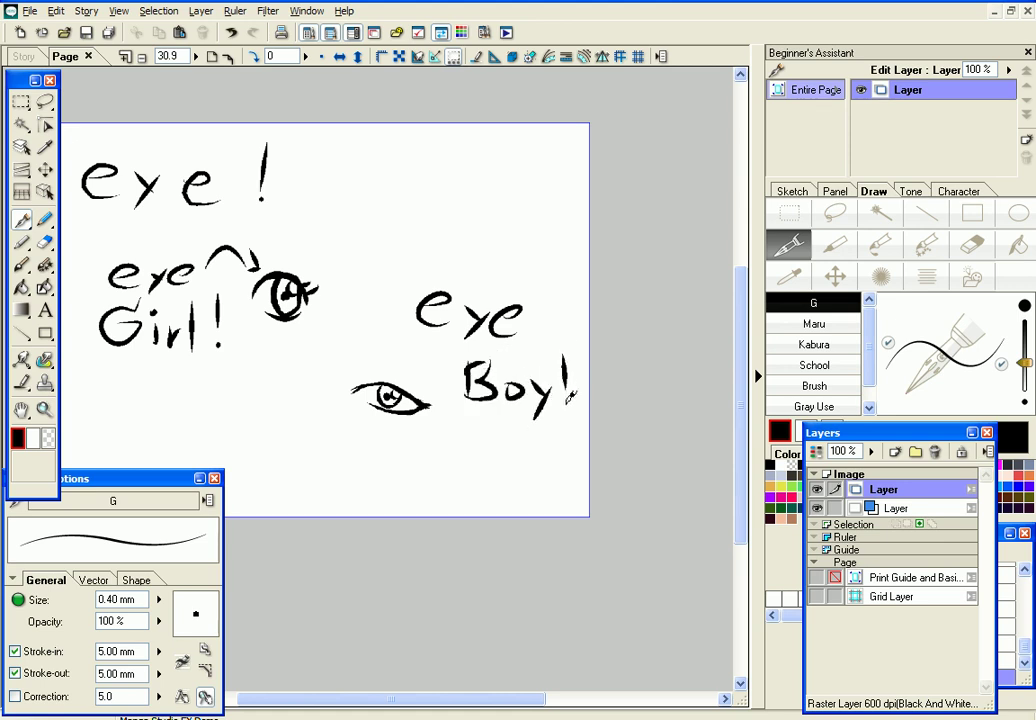
pyautogui.moveTo(428, 343)
pyautogui.mouseDown()
pyautogui.moveTo(403, 367)
pyautogui.moveTo(412, 370)
pyautogui.mouseUp()
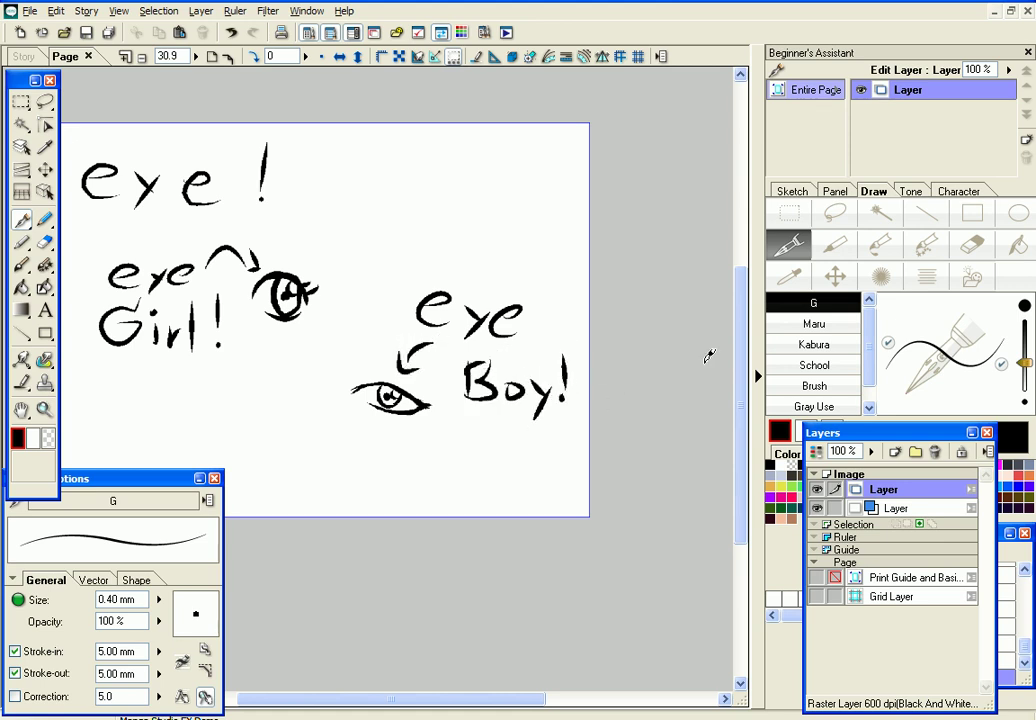
pyautogui.moveTo(411, 699); pyautogui.dragTo(386, 702)
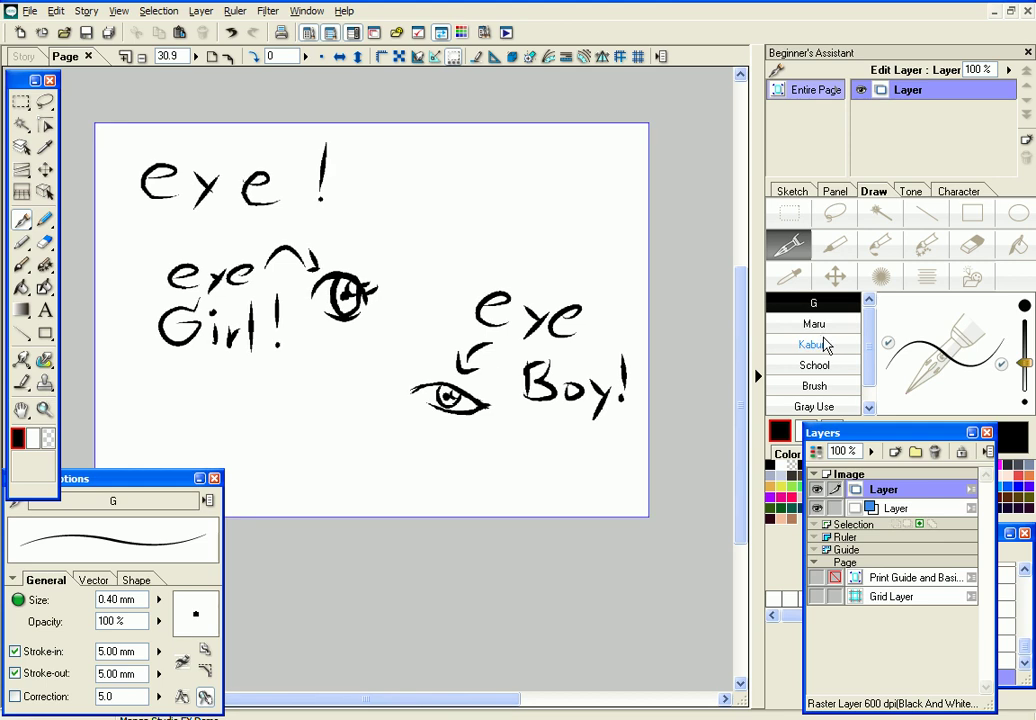
pyautogui.moveTo(297, 400)
pyautogui.mouseDown()
pyautogui.moveTo(338, 393)
pyautogui.moveTo(318, 440)
pyautogui.moveTo(353, 458)
pyautogui.moveTo(415, 458)
pyautogui.mouseUp()
pyautogui.click(300, 465)
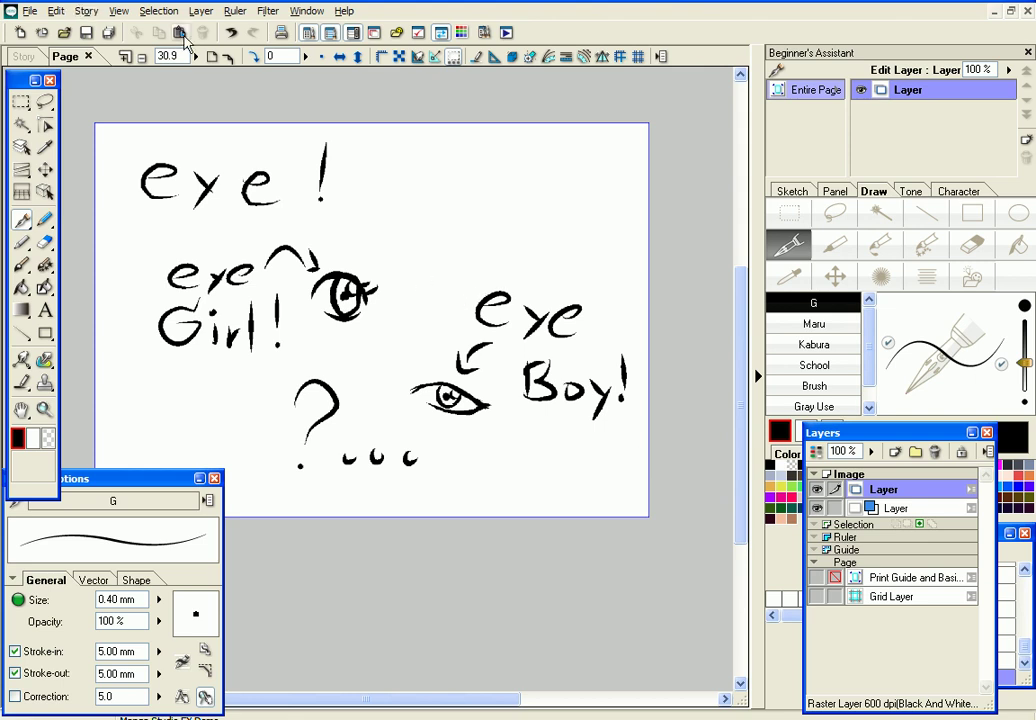
pyautogui.click(231, 37)
pyautogui.click(231, 37)
pyautogui.click(231, 37)
pyautogui.click(231, 37)
pyautogui.click(231, 37)
# Handwrite "OK!" in large letters in the empty area below the girl's eye label
pyautogui.moveTo(270, 402)
pyautogui.mouseDown()
pyautogui.moveTo(262, 456)
pyautogui.moveTo(272, 400)
pyautogui.moveTo(300, 466)
pyautogui.mouseUp()
pyautogui.moveTo(360, 406); pyautogui.dragTo(340, 466)
pyautogui.moveTo(393, 386); pyautogui.dragTo(388, 448)
pyautogui.click(386, 467)
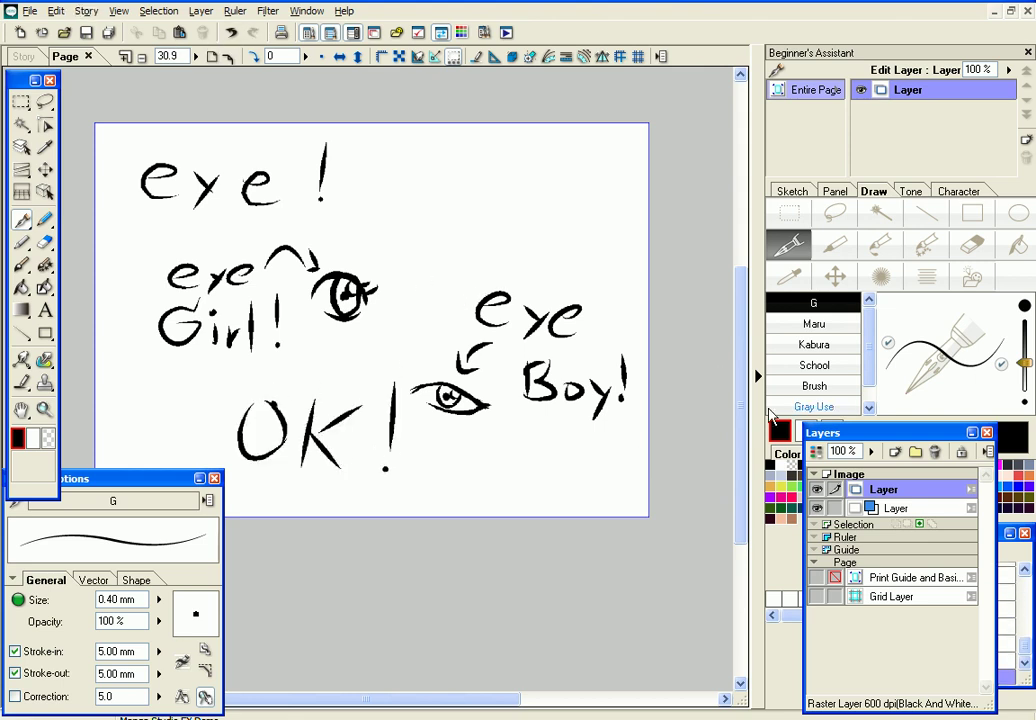
# Erase all the writing and both eyes from the page with the Large eraser
pyautogui.click(45, 243)
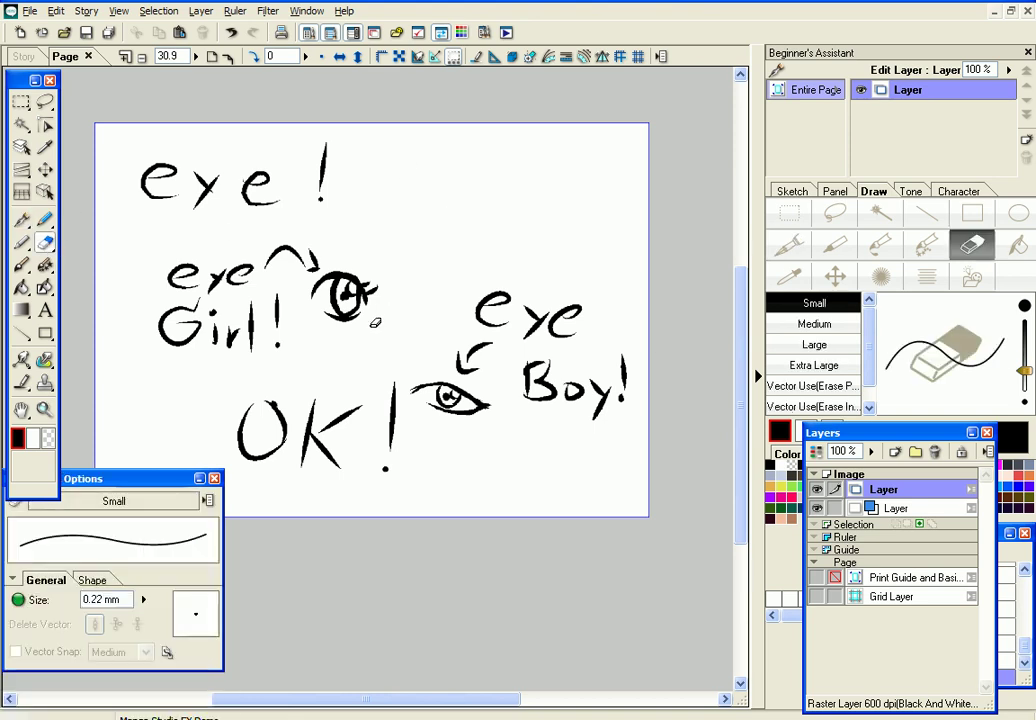
pyautogui.click(800, 344)
pyautogui.moveTo(320, 190)
pyautogui.mouseDown()
pyautogui.moveTo(222, 173)
pyautogui.moveTo(150, 218)
pyautogui.moveTo(128, 346)
pyautogui.mouseUp()
pyautogui.moveTo(250, 295)
pyautogui.mouseDown()
pyautogui.moveTo(330, 380)
pyautogui.moveTo(319, 419)
pyautogui.moveTo(633, 387)
pyautogui.moveTo(599, 303)
pyautogui.moveTo(506, 298)
pyautogui.moveTo(287, 247)
pyautogui.mouseUp()
# Handwrite the heading "Noses!" across the top of the page with the G pen
pyautogui.click(23, 218)
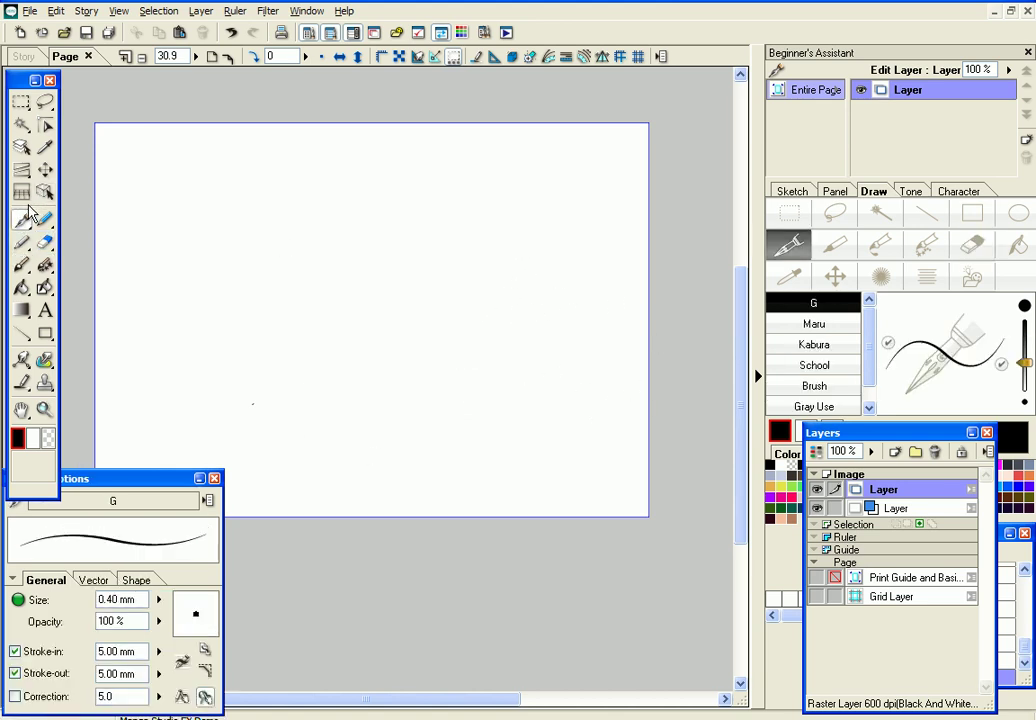
pyautogui.moveTo(155, 196)
pyautogui.mouseDown()
pyautogui.moveTo(218, 135)
pyautogui.moveTo(262, 190)
pyautogui.moveTo(336, 189)
pyautogui.mouseUp()
pyautogui.moveTo(399, 140); pyautogui.dragTo(397, 178)
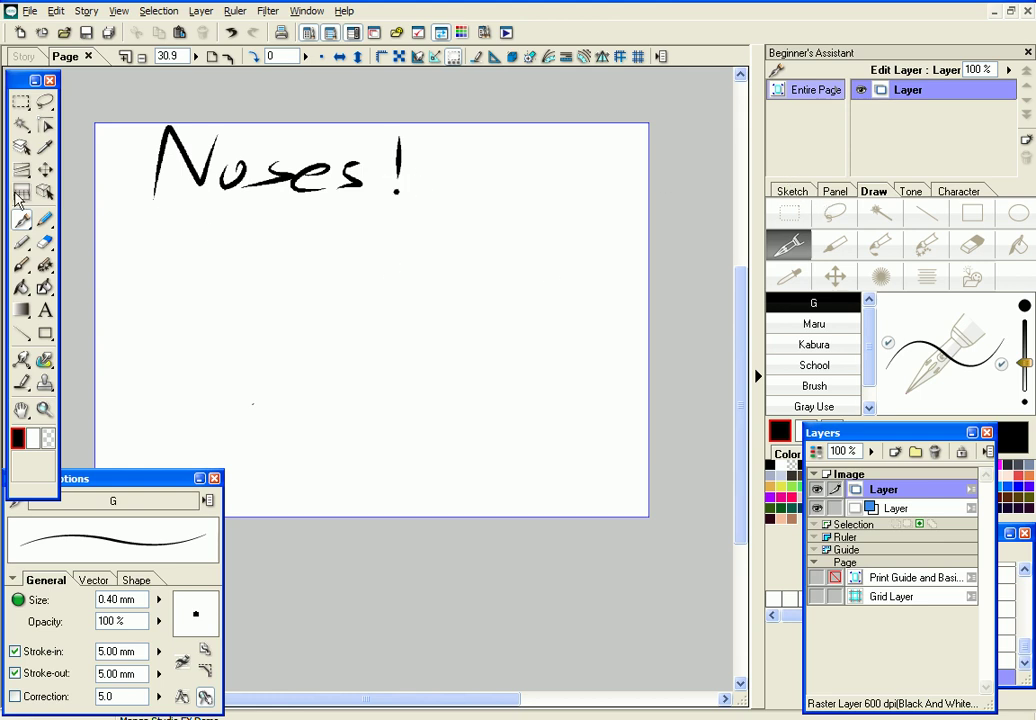
# Set the G pen to 0.22 mm and draw a pointed side-profile nose with a small nostril mark below the "Noses!" heading
pyautogui.click(195, 57)
pyautogui.moveTo(194, 62); pyautogui.dragTo(193, 52)
pyautogui.moveTo(328, 698); pyautogui.dragTo(251, 697)
pyautogui.moveTo(740, 472); pyautogui.dragTo(740, 420)
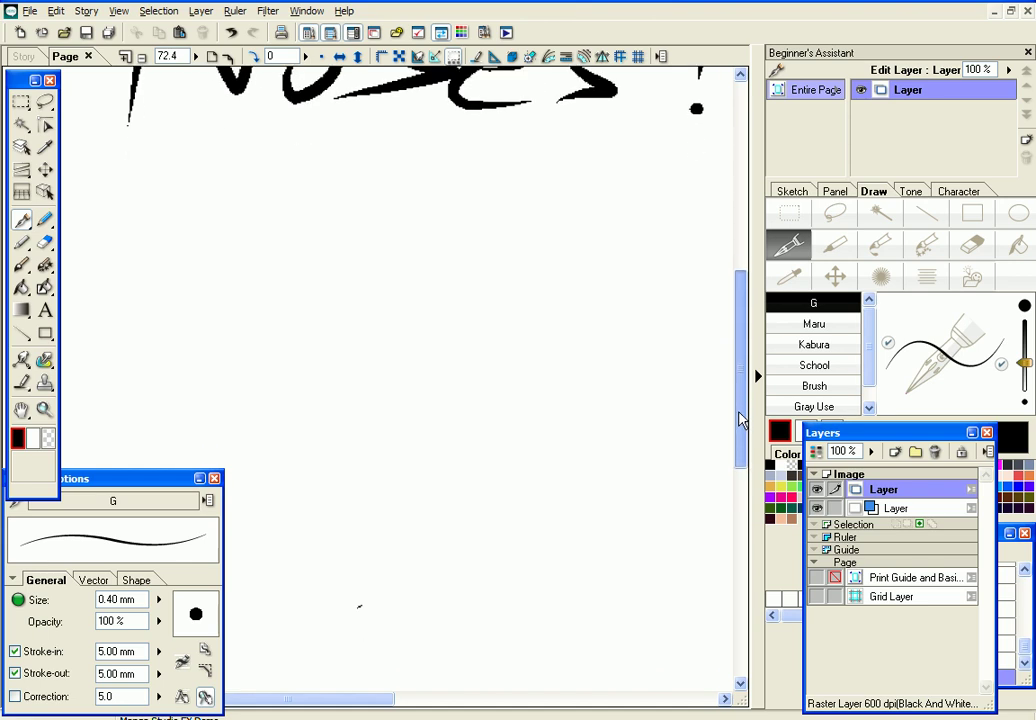
pyautogui.click(197, 58)
pyautogui.moveTo(197, 55); pyautogui.dragTo(201, 58)
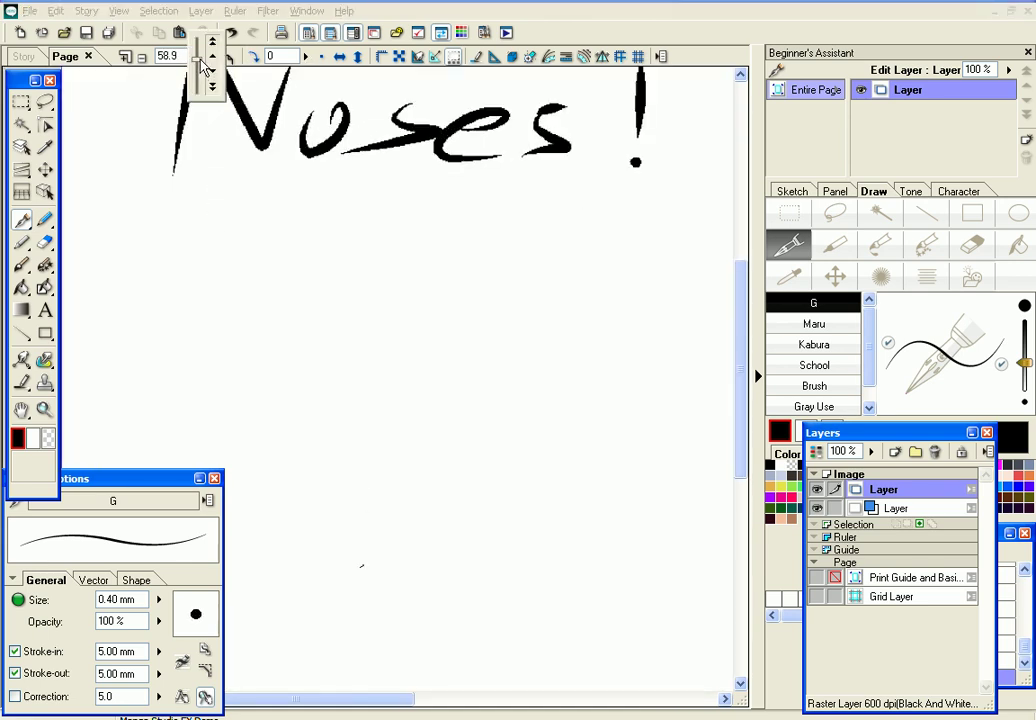
pyautogui.click(1025, 364)
pyautogui.moveTo(1025, 368); pyautogui.dragTo(1025, 371)
pyautogui.moveTo(279, 229); pyautogui.dragTo(247, 317)
pyautogui.hotkey('ctrl', 'z')
pyautogui.hotkey('ctrl', 'z')
pyautogui.moveTo(277, 224)
pyautogui.mouseDown()
pyautogui.moveTo(247, 283)
pyautogui.moveTo(265, 328)
pyautogui.mouseUp()
pyautogui.moveTo(1024, 369); pyautogui.dragTo(1024, 375)
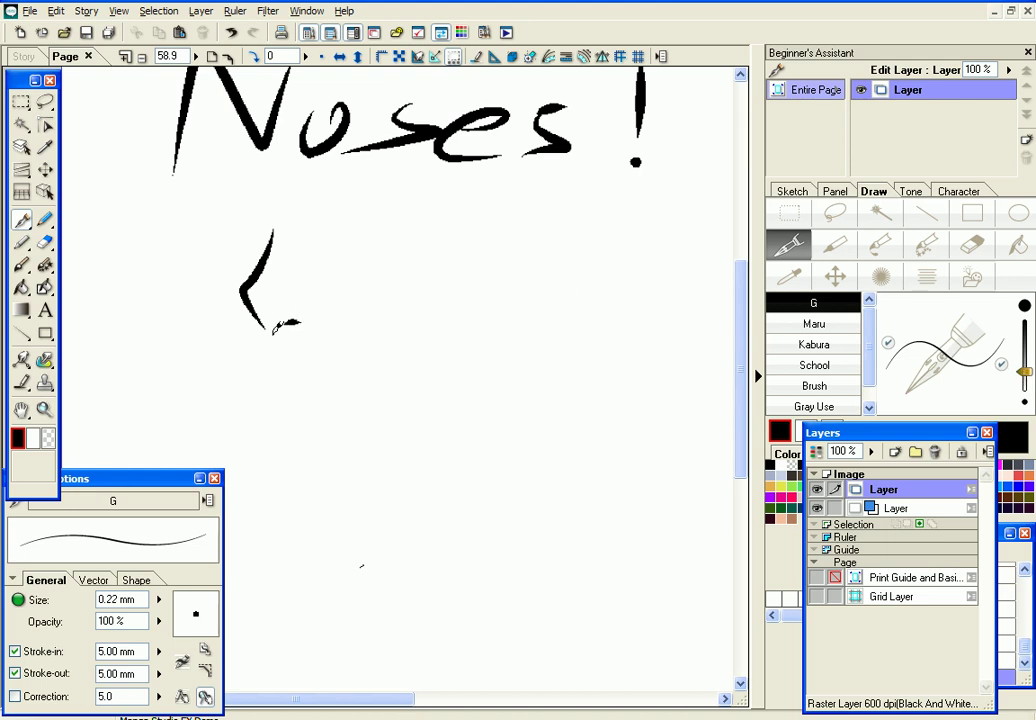
pyautogui.moveTo(1024, 372); pyautogui.dragTo(1024, 380)
pyautogui.moveTo(243, 289); pyautogui.dragTo(314, 320)
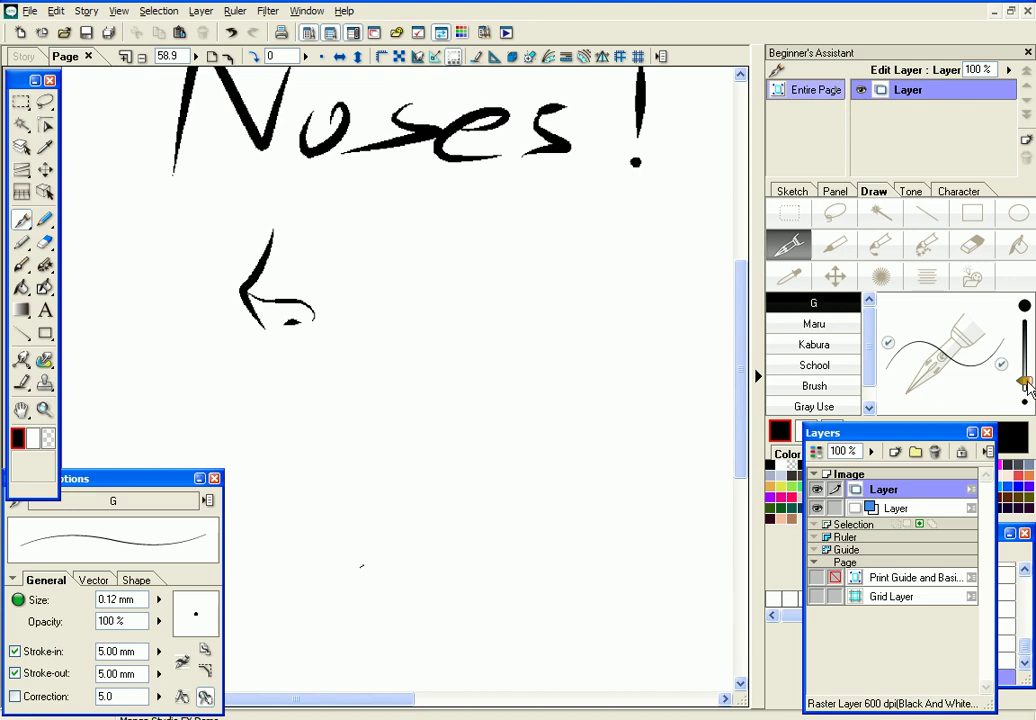
pyautogui.moveTo(1027, 392); pyautogui.dragTo(1010, 401)
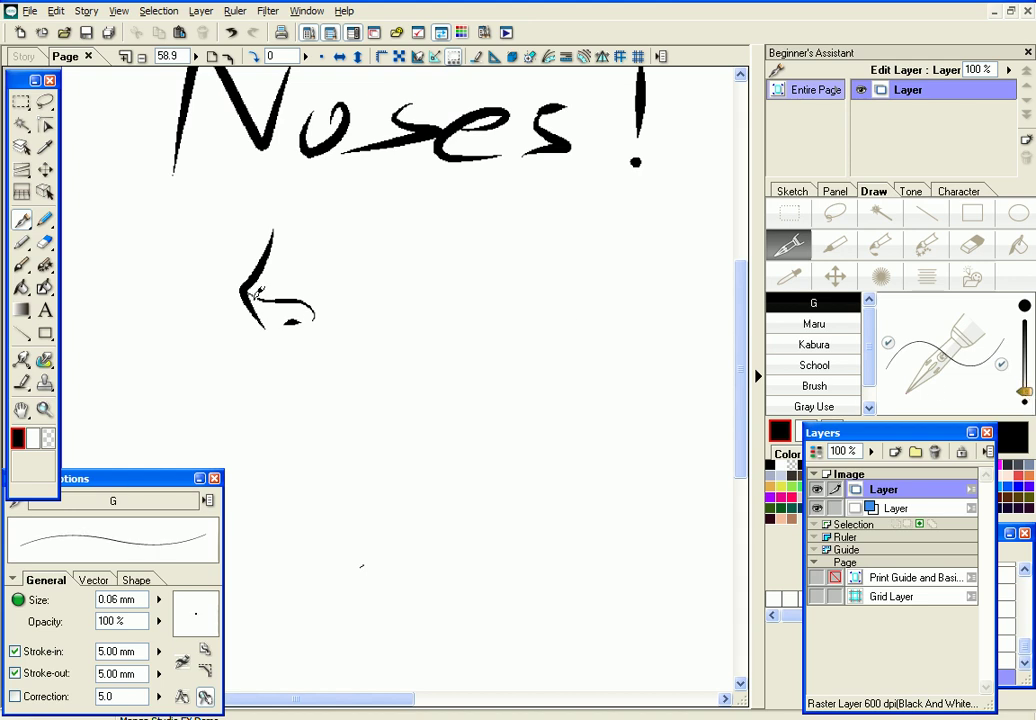
pyautogui.hotkey('ctrl', 'z')
pyautogui.hotkey('ctrl', 'z')
pyautogui.hotkey('ctrl', 'z')
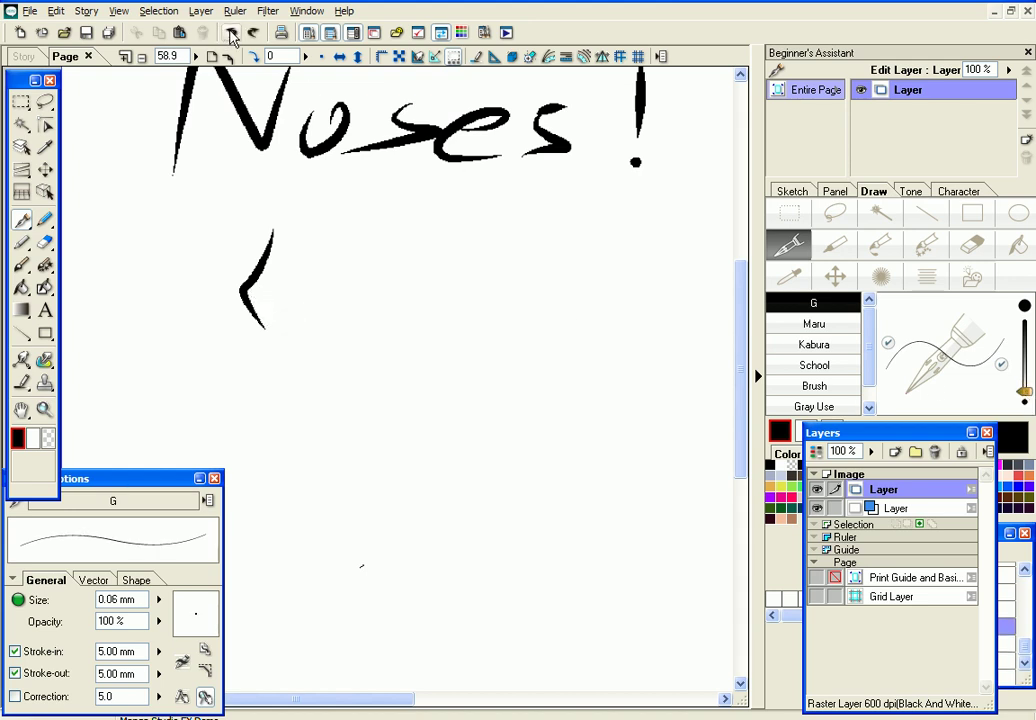
# Draw a nose-and-lips profile below the first nose at 0.21 mm, then add its nostril and mouth line at 0.12 mm
pyautogui.scroll(-3, 704, 330)
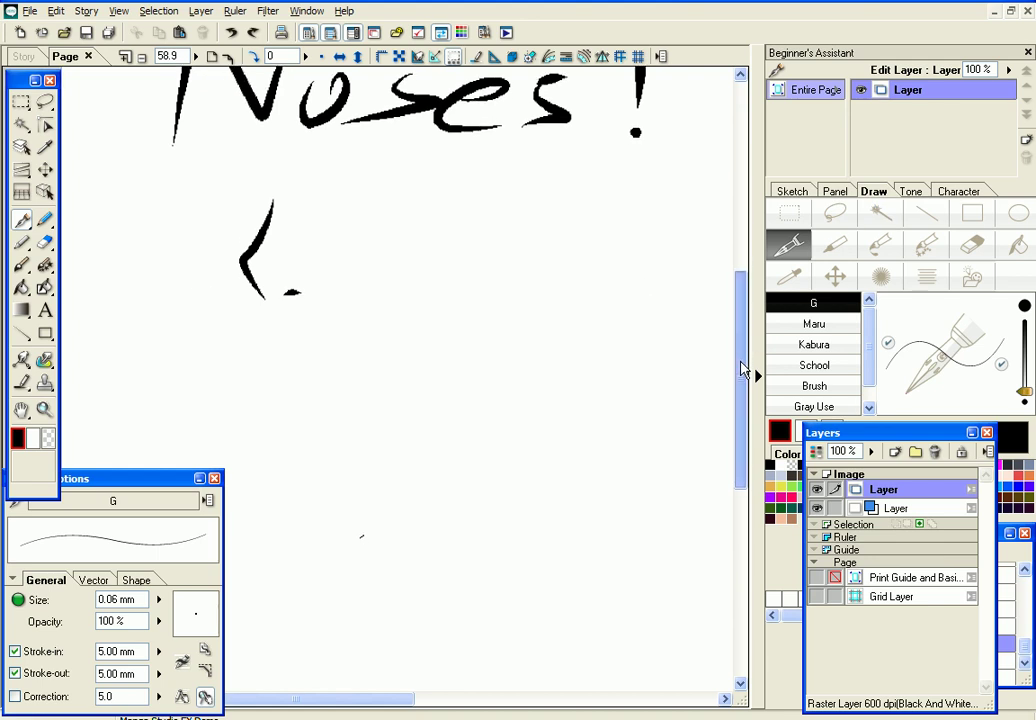
pyautogui.moveTo(1026, 388); pyautogui.dragTo(1024, 372)
pyautogui.moveTo(265, 292)
pyautogui.mouseDown()
pyautogui.moveTo(229, 342)
pyautogui.moveTo(250, 414)
pyautogui.mouseUp()
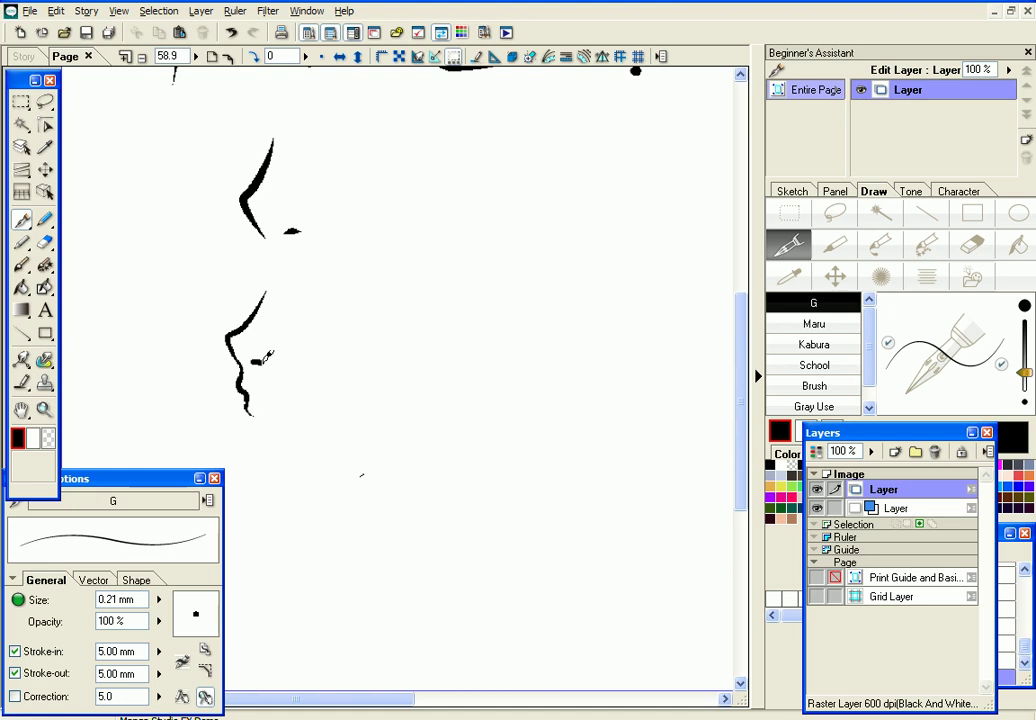
pyautogui.click(236, 33)
pyautogui.moveTo(1025, 376); pyautogui.dragTo(1024, 384)
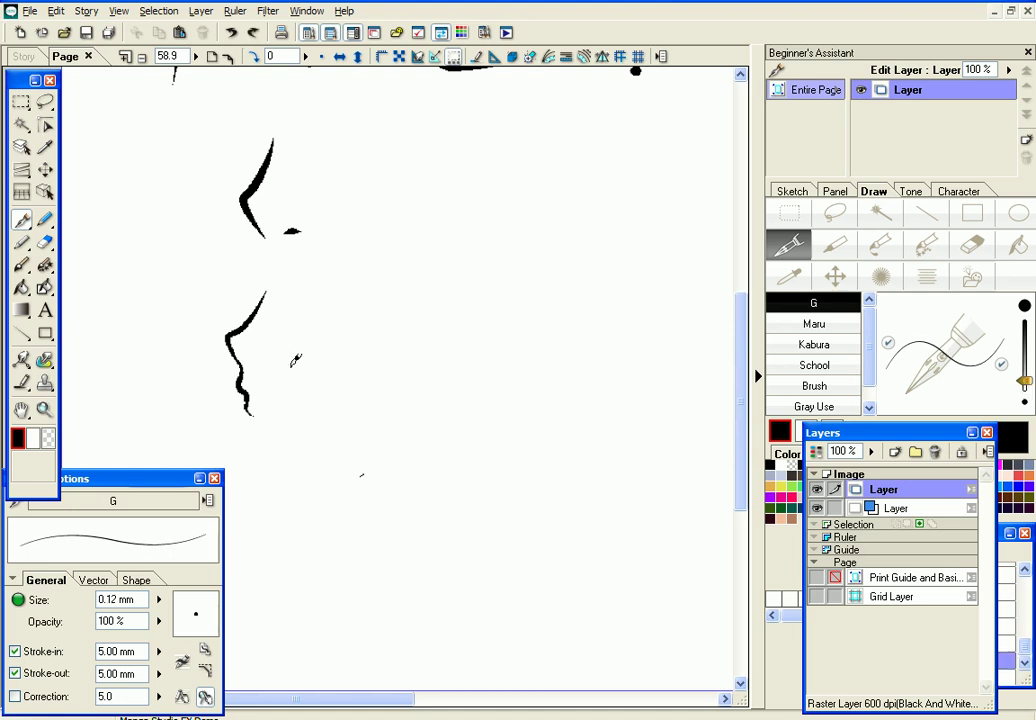
pyautogui.moveTo(251, 362); pyautogui.dragTo(277, 398)
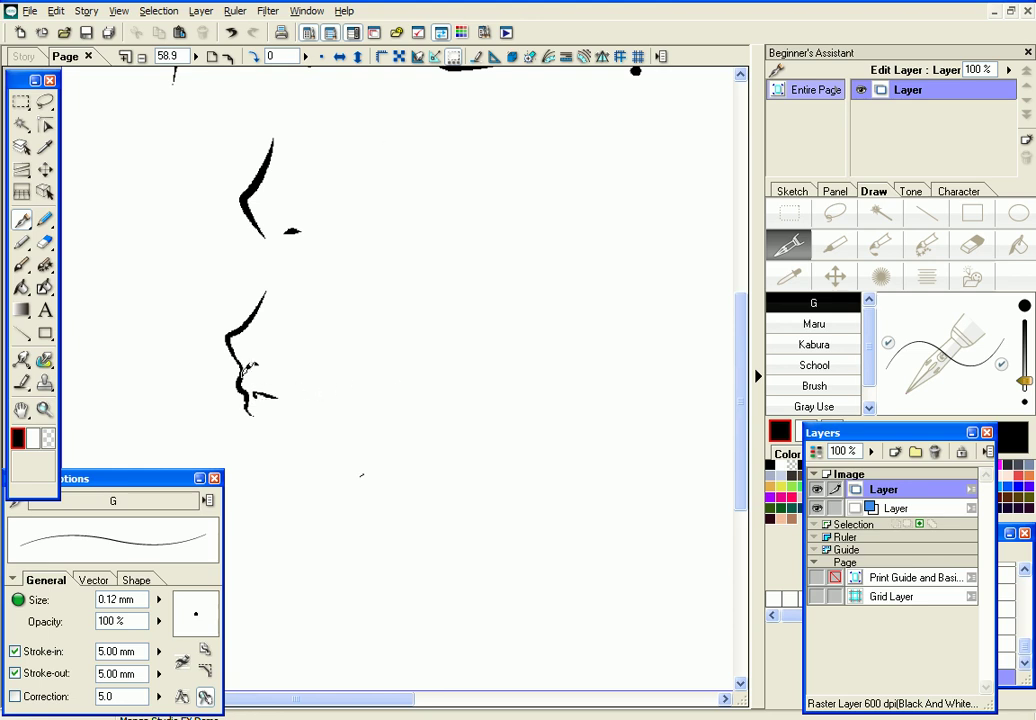
# Draw a curved nose bridge with a thickened tip and nostril to the right of the first nose, using the G pen at 0.19 mm
pyautogui.scroll(3, 388, 312)
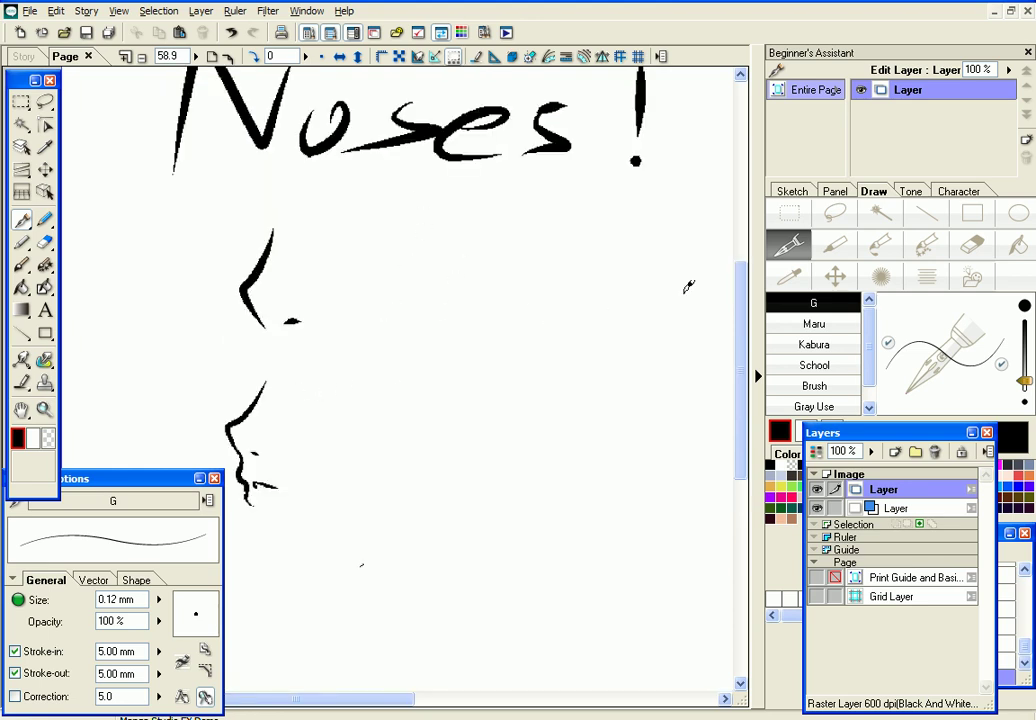
pyautogui.click(1022, 374)
pyautogui.moveTo(437, 231)
pyautogui.mouseDown()
pyautogui.moveTo(436, 284)
pyautogui.moveTo(413, 346)
pyautogui.mouseUp()
pyautogui.click(232, 33)
pyautogui.moveTo(452, 240)
pyautogui.mouseDown()
pyautogui.moveTo(445, 312)
pyautogui.moveTo(458, 340)
pyautogui.mouseUp()
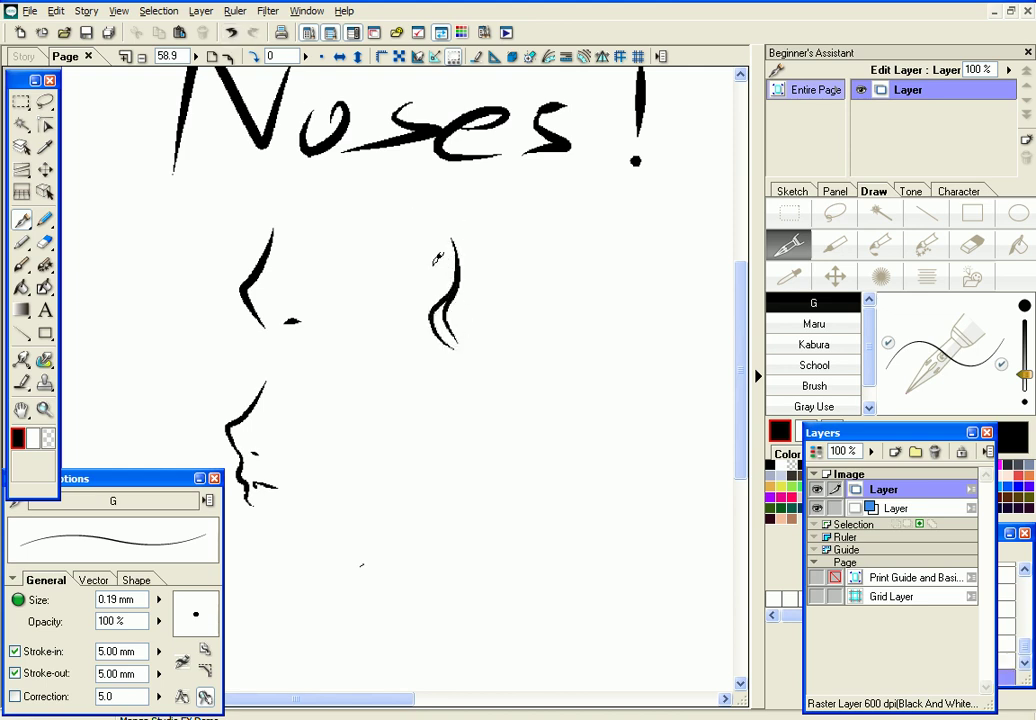
pyautogui.moveTo(457, 283); pyautogui.dragTo(445, 328)
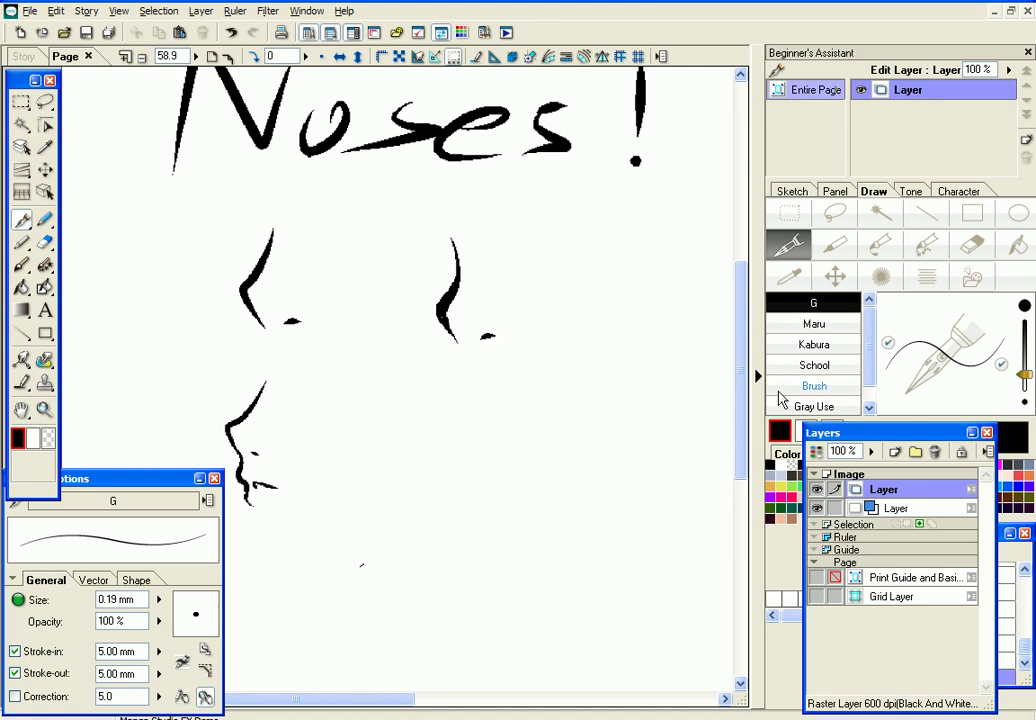
# Draw another nose below the curved one, with a diagonal stroke, heavy black shading and a nostril
pyautogui.scroll(-3, 475, 374)
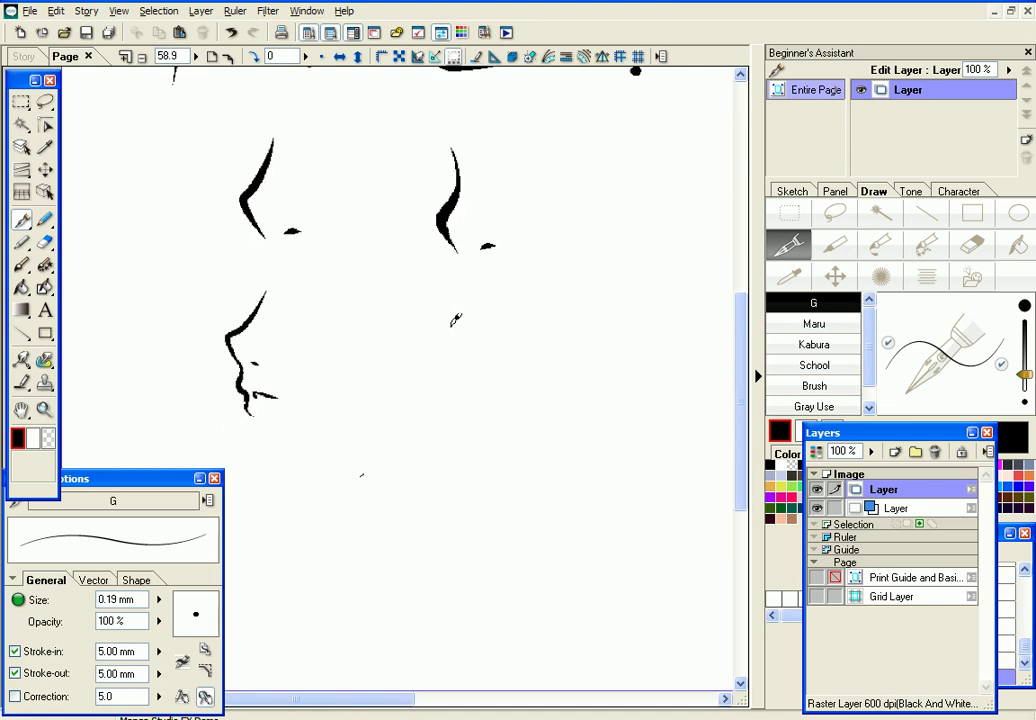
pyautogui.moveTo(455, 301)
pyautogui.mouseDown()
pyautogui.moveTo(460, 383)
pyautogui.moveTo(420, 338)
pyautogui.mouseUp()
pyautogui.moveTo(462, 304)
pyautogui.mouseDown()
pyautogui.moveTo(450, 352)
pyautogui.moveTo(430, 342)
pyautogui.moveTo(453, 359)
pyautogui.moveTo(462, 329)
pyautogui.moveTo(457, 365)
pyautogui.mouseUp()
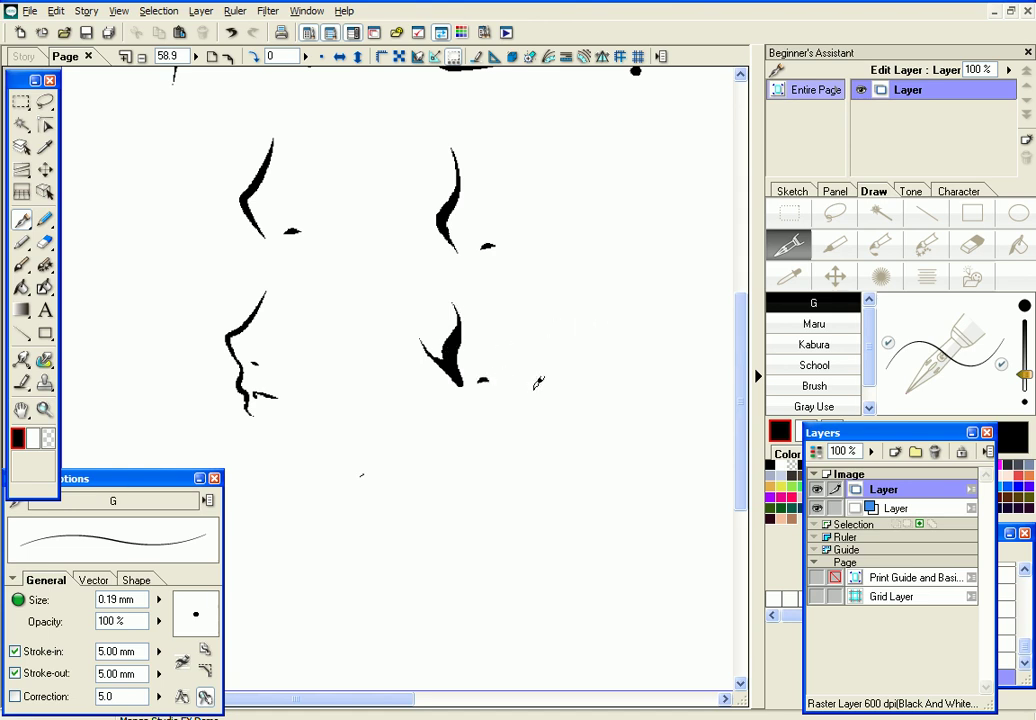
# Trim the tip of the shaded nose's diagonal stroke with the Small eraser at 0.48 mm
pyautogui.click(48, 243)
pyautogui.moveTo(443, 364); pyautogui.dragTo(417, 337)
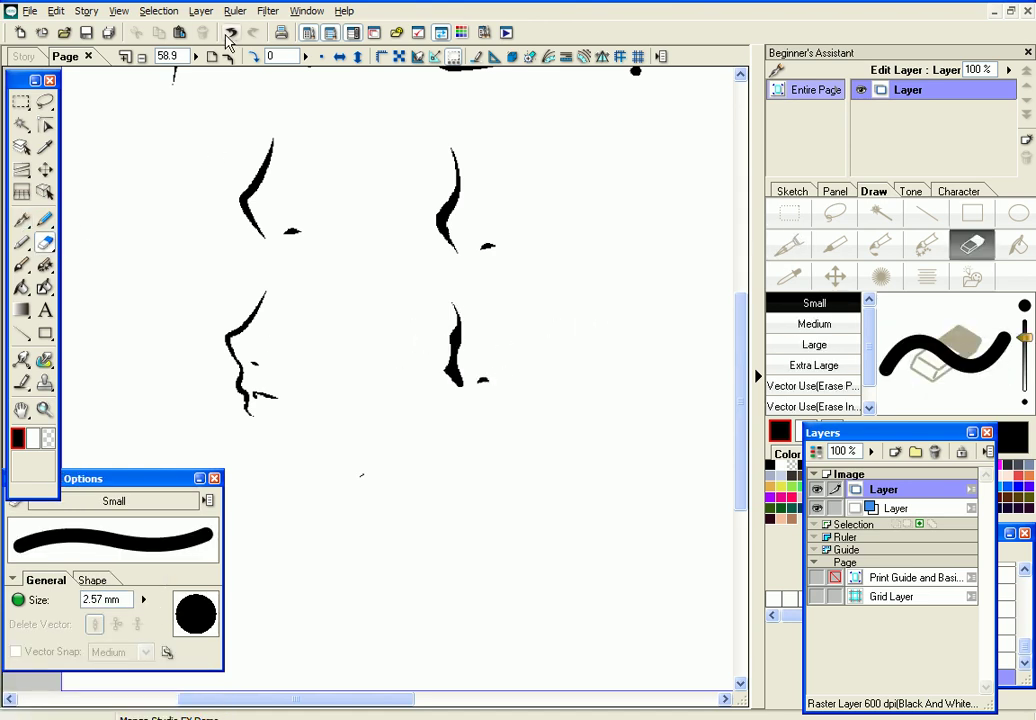
pyautogui.click(229, 35)
pyautogui.moveTo(1024, 339); pyautogui.dragTo(1025, 362)
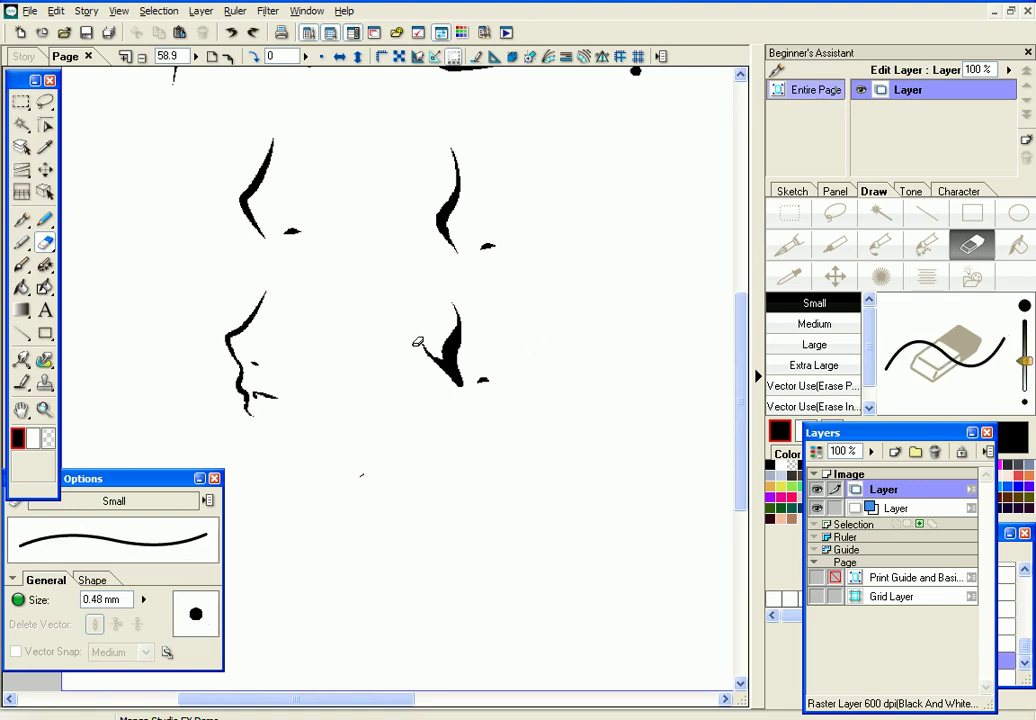
# Retouch the line under the nose tip of the nose-and-lips profile with the G pen
pyautogui.click(21, 219)
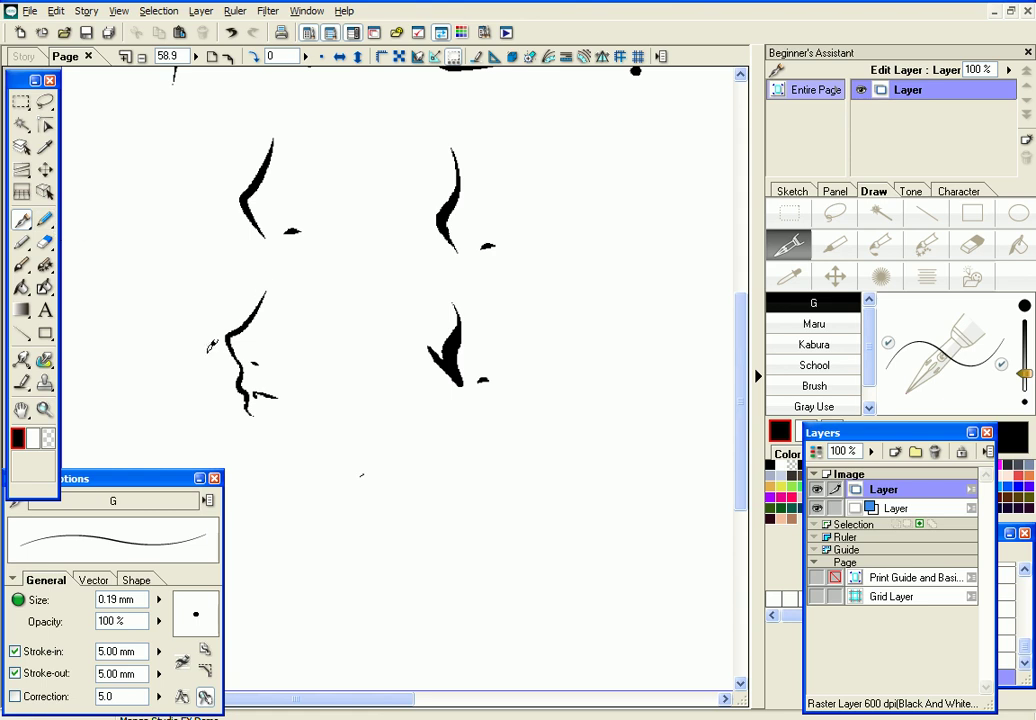
pyautogui.moveTo(228, 342); pyautogui.dragTo(237, 363)
pyautogui.click(229, 35)
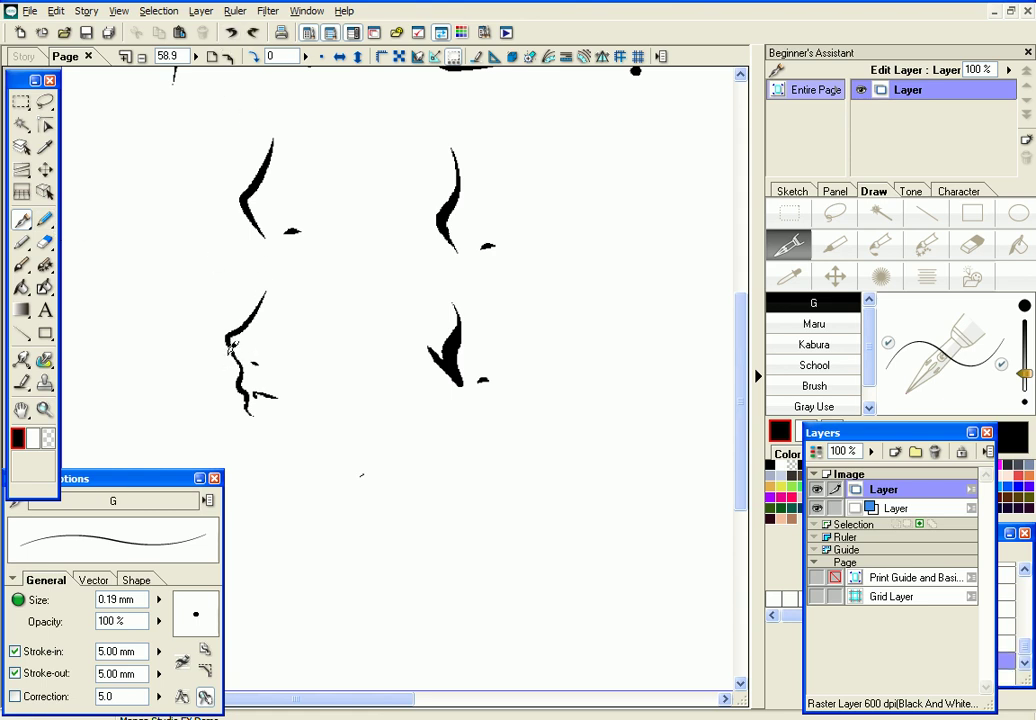
# Handwrite "Noses Boy" to the right of the noses and draw an arrow pointing at them
pyautogui.scroll(3, 200, 290)
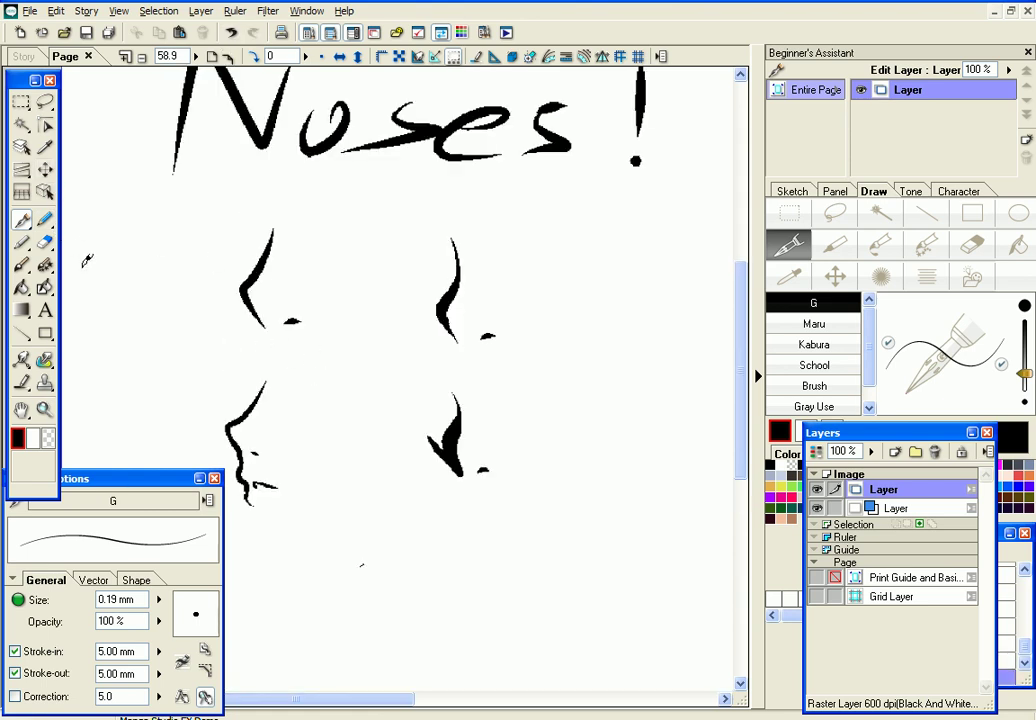
pyautogui.click(196, 56)
pyautogui.moveTo(195, 57); pyautogui.dragTo(195, 63)
pyautogui.moveTo(486, 313)
pyautogui.mouseDown()
pyautogui.moveTo(479, 333)
pyautogui.moveTo(536, 286)
pyautogui.moveTo(559, 304)
pyautogui.mouseUp()
pyautogui.moveTo(579, 302)
pyautogui.mouseDown()
pyautogui.moveTo(624, 289)
pyautogui.moveTo(608, 296)
pyautogui.moveTo(634, 271)
pyautogui.moveTo(633, 303)
pyautogui.moveTo(650, 278)
pyautogui.moveTo(630, 304)
pyautogui.moveTo(690, 314)
pyautogui.mouseUp()
pyautogui.moveTo(697, 297); pyautogui.dragTo(684, 340)
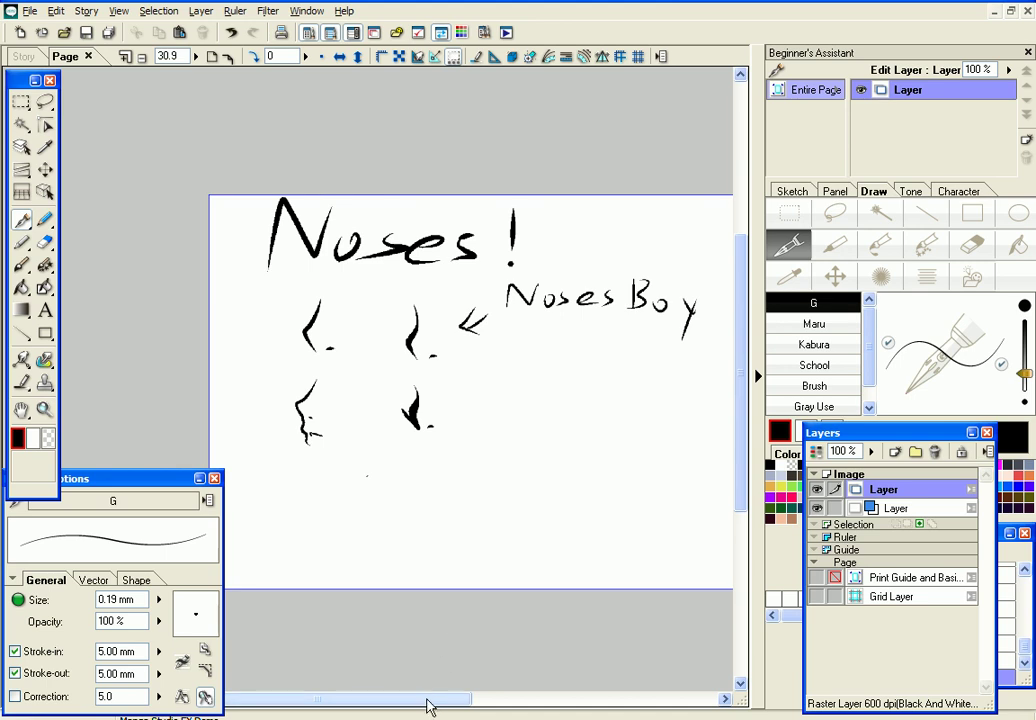
pyautogui.moveTo(428, 708); pyautogui.dragTo(474, 705)
pyautogui.moveTo(322, 705); pyautogui.dragTo(291, 699)
pyautogui.click(196, 57)
pyautogui.moveTo(197, 58)
pyautogui.mouseDown()
pyautogui.moveTo(198, 71)
pyautogui.moveTo(198, 49)
pyautogui.mouseUp()
pyautogui.moveTo(312, 702); pyautogui.dragTo(294, 708)
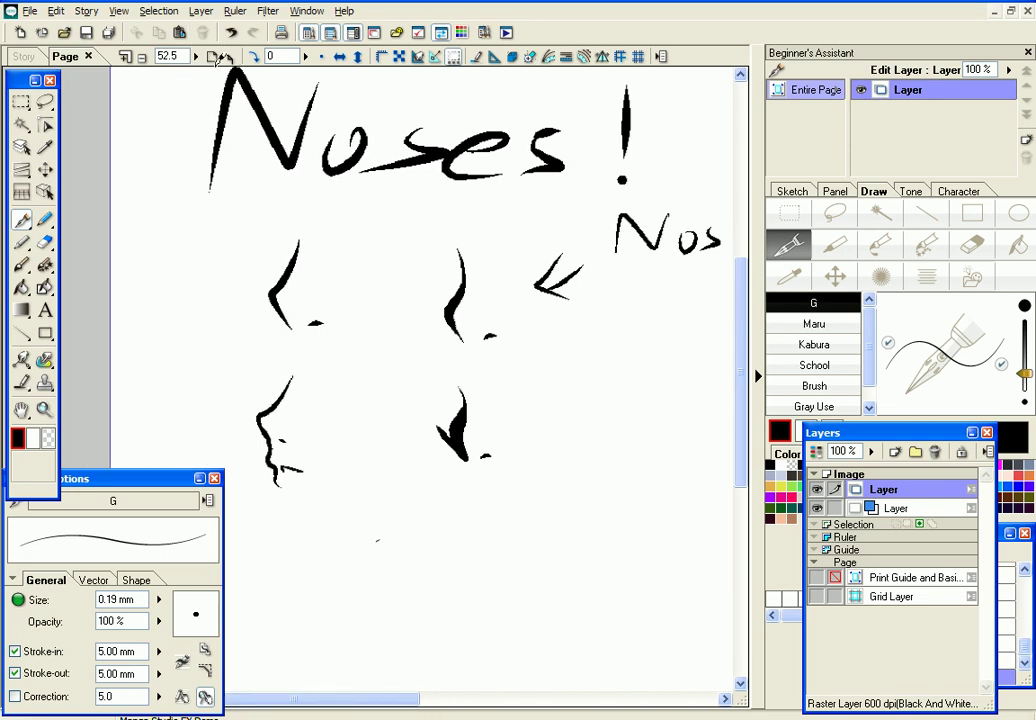
pyautogui.click(196, 57)
pyautogui.moveTo(198, 61); pyautogui.dragTo(203, 75)
pyautogui.moveTo(464, 702); pyautogui.dragTo(489, 707)
# Draw a smaller pointed nose with a nostril mark in the empty area below the "Noses Boy" label
pyautogui.click(191, 54)
pyautogui.moveTo(196, 52); pyautogui.dragTo(199, 38)
pyautogui.moveTo(393, 706); pyautogui.dragTo(479, 706)
pyautogui.moveTo(743, 432); pyautogui.dragTo(745, 468)
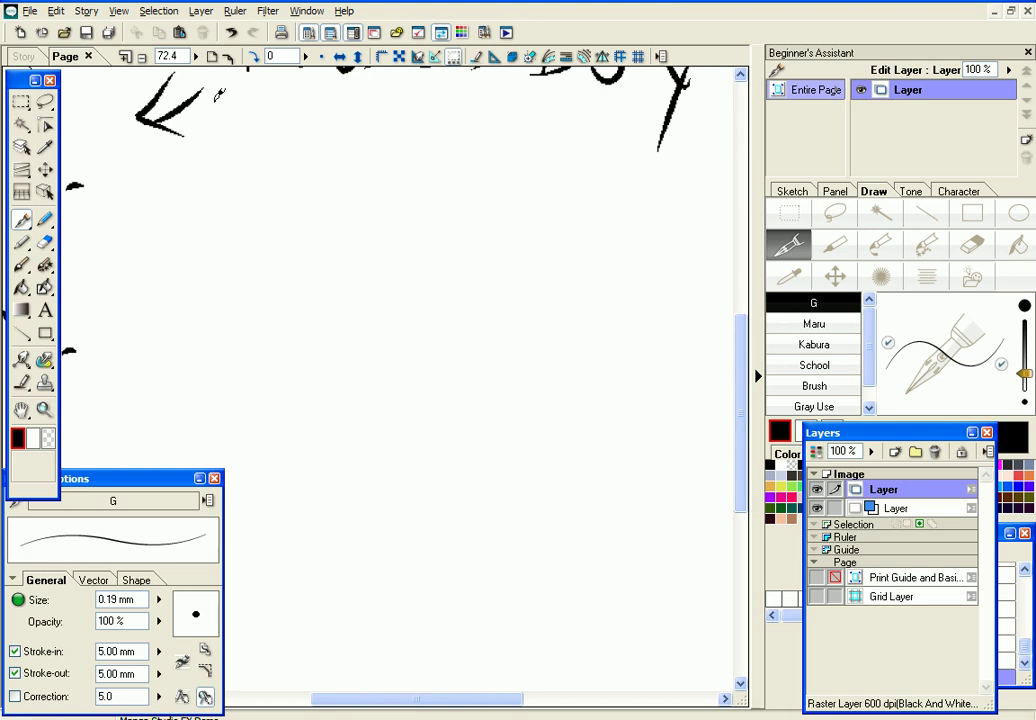
pyautogui.moveTo(150, 481)
pyautogui.mouseDown()
pyautogui.moveTo(714, 310)
pyautogui.moveTo(925, 170)
pyautogui.moveTo(472, 271)
pyautogui.moveTo(141, 493)
pyautogui.moveTo(163, 495)
pyautogui.mouseUp()
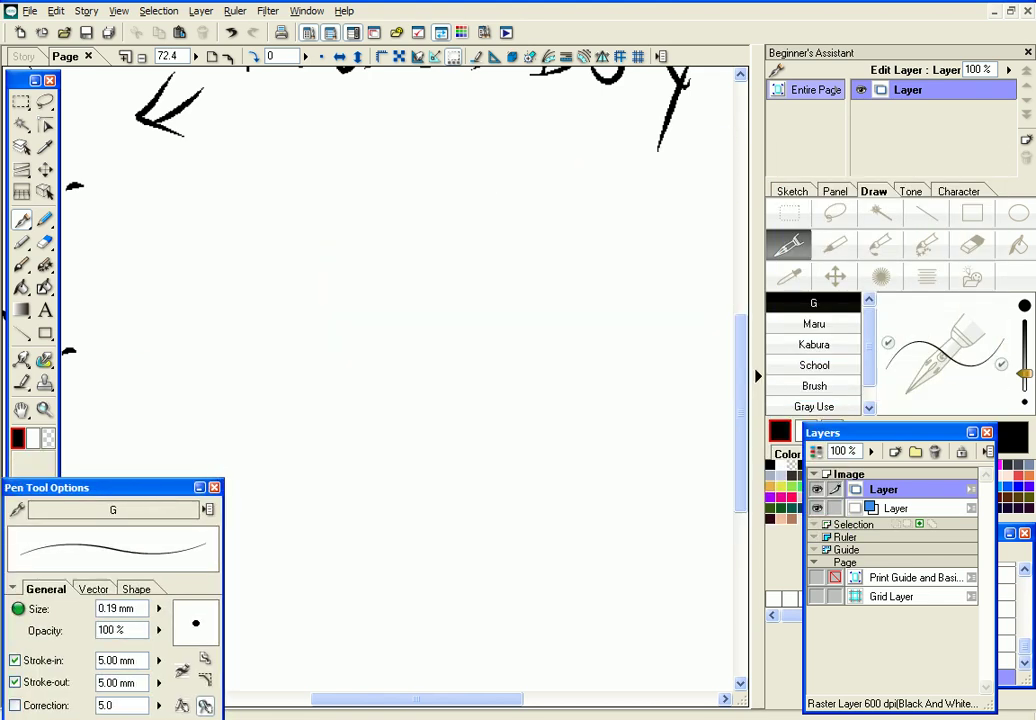
pyautogui.moveTo(295, 247); pyautogui.dragTo(283, 351)
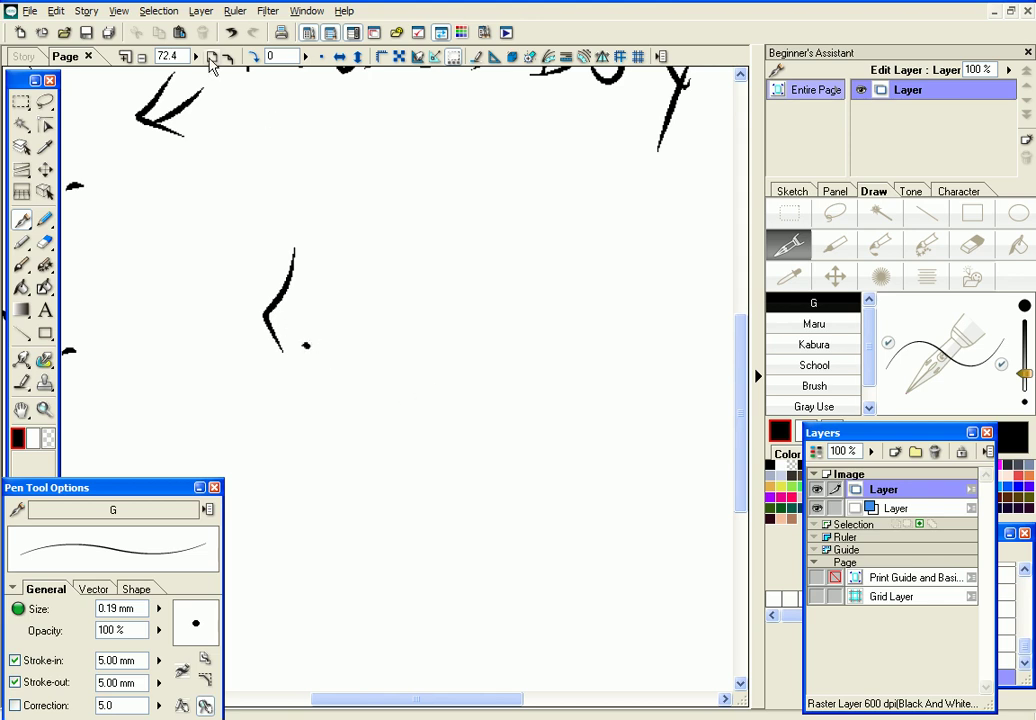
pyautogui.click(231, 32)
pyautogui.moveTo(302, 274); pyautogui.dragTo(286, 334)
pyautogui.click(305, 330)
pyautogui.hotkey('ctrl', 'z')
# Draw a nose-and-lips profile below the small nose at 0.14 mm, then add its nostril and mouth details at 0.09 mm
pyautogui.click(1026, 386)
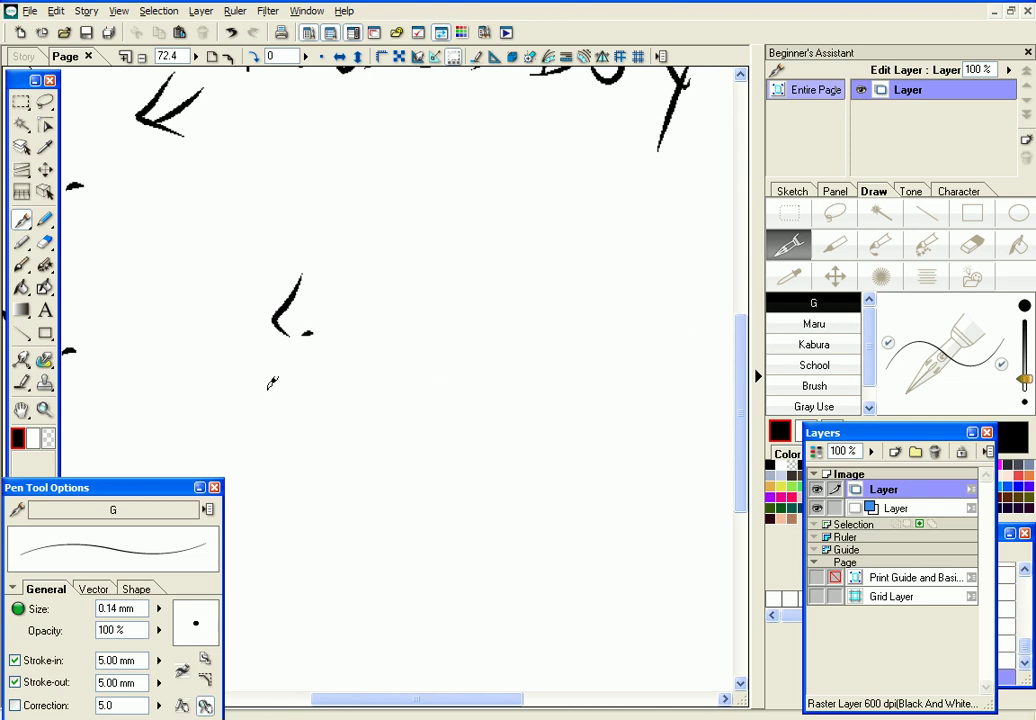
pyautogui.scroll(-3, 168, 305)
pyautogui.moveTo(291, 334)
pyautogui.mouseDown()
pyautogui.moveTo(268, 393)
pyautogui.moveTo(278, 400)
pyautogui.mouseUp()
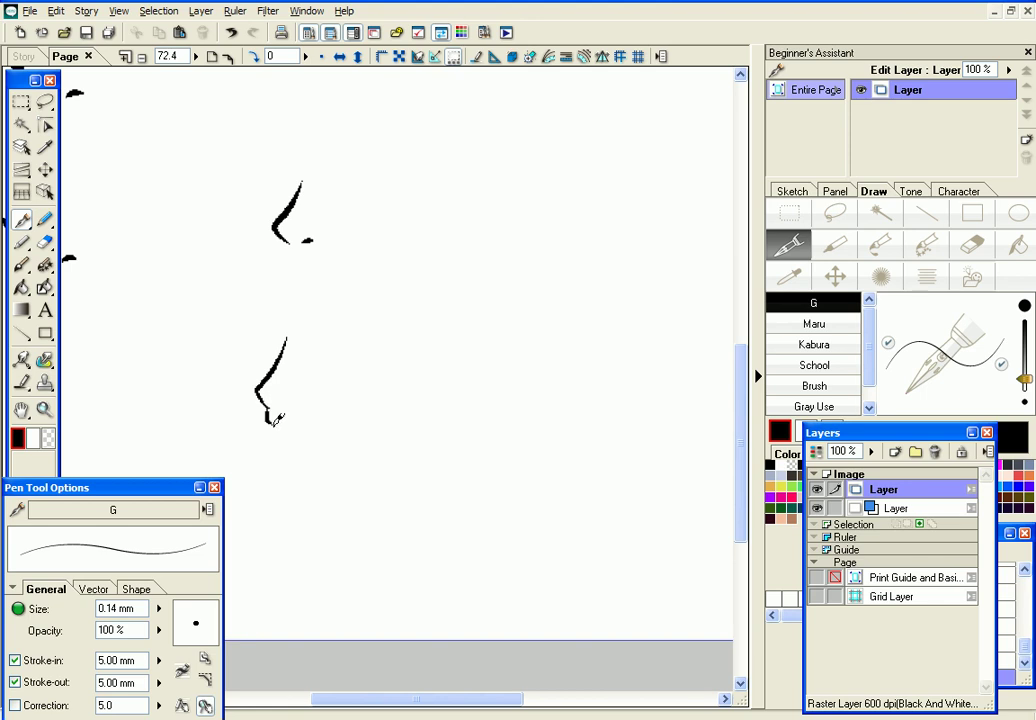
pyautogui.hotkey('ctrl', 'z')
pyautogui.moveTo(267, 397); pyautogui.dragTo(278, 442)
pyautogui.moveTo(1024, 380); pyautogui.dragTo(1024, 386)
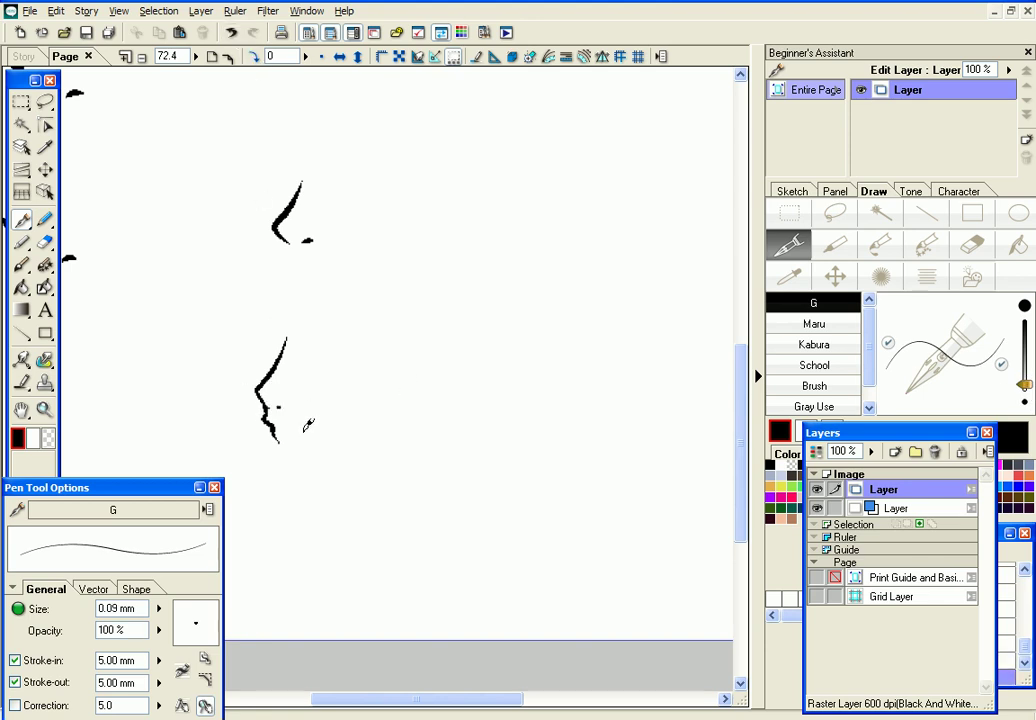
pyautogui.moveTo(283, 424); pyautogui.dragTo(305, 421)
# Undo the freehand strokes made beside the lower nose-and-lips profile and remove that profile from the page
pyautogui.moveTo(453, 338); pyautogui.dragTo(431, 420)
pyautogui.moveTo(510, 378)
pyautogui.mouseDown()
pyautogui.moveTo(593, 378)
pyautogui.moveTo(612, 410)
pyautogui.moveTo(610, 478)
pyautogui.mouseUp()
pyautogui.moveTo(674, 359); pyautogui.dragTo(672, 388)
pyautogui.click(674, 409)
pyautogui.click(231, 33)
pyautogui.click(231, 33)
pyautogui.click(231, 33)
pyautogui.click(231, 33)
pyautogui.click(231, 33)
pyautogui.click(231, 33)
pyautogui.click(231, 32)
pyautogui.click(47, 244)
pyautogui.moveTo(275, 366)
pyautogui.mouseDown()
pyautogui.moveTo(270, 406)
pyautogui.moveTo(278, 381)
pyautogui.mouseUp()
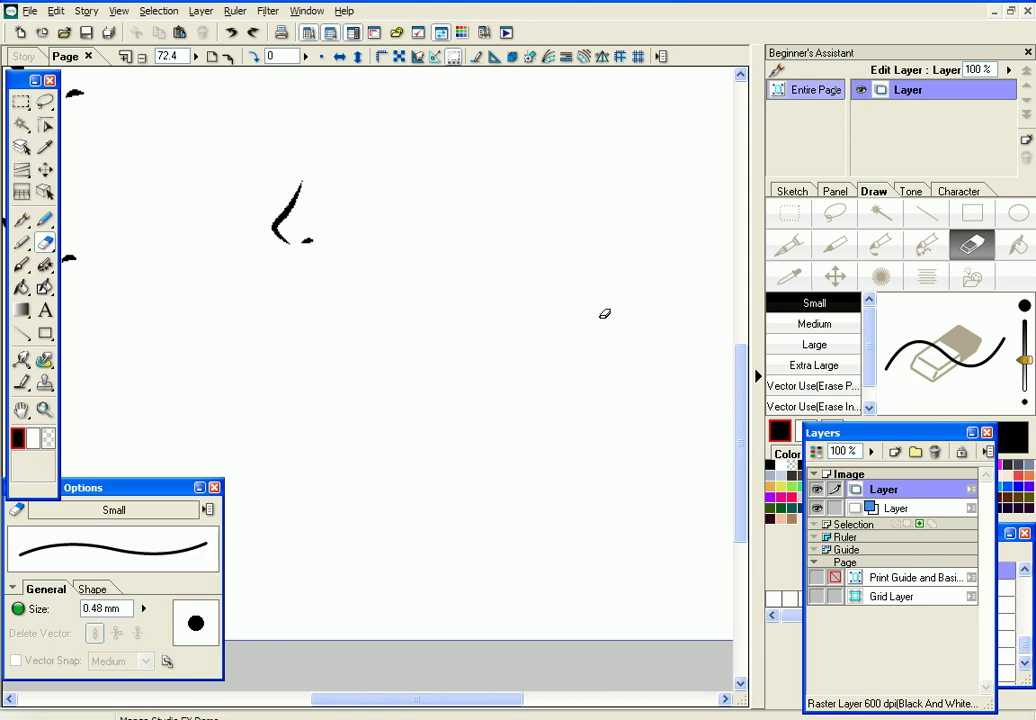
# Draw a new nose-and-lips outline below the small nose with the G pen at 0.09 mm, correcting it with the Small eraser
pyautogui.press('p')
pyautogui.moveTo(299, 335); pyautogui.dragTo(291, 385)
pyautogui.moveTo(198, 59); pyautogui.dragTo(199, 48)
pyautogui.moveTo(438, 698); pyautogui.dragTo(398, 705)
pyautogui.click(45, 242)
pyautogui.moveTo(456, 291); pyautogui.dragTo(395, 347)
pyautogui.click(23, 221)
pyautogui.moveTo(425, 238)
pyautogui.mouseDown()
pyautogui.moveTo(398, 352)
pyautogui.moveTo(436, 410)
pyautogui.moveTo(422, 453)
pyautogui.moveTo(437, 477)
pyautogui.moveTo(423, 503)
pyautogui.moveTo(455, 532)
pyautogui.mouseUp()
# Erase the lower end of the outline, redraw the curve towards the chin, and add the mouth line and nostril
pyautogui.click(45, 242)
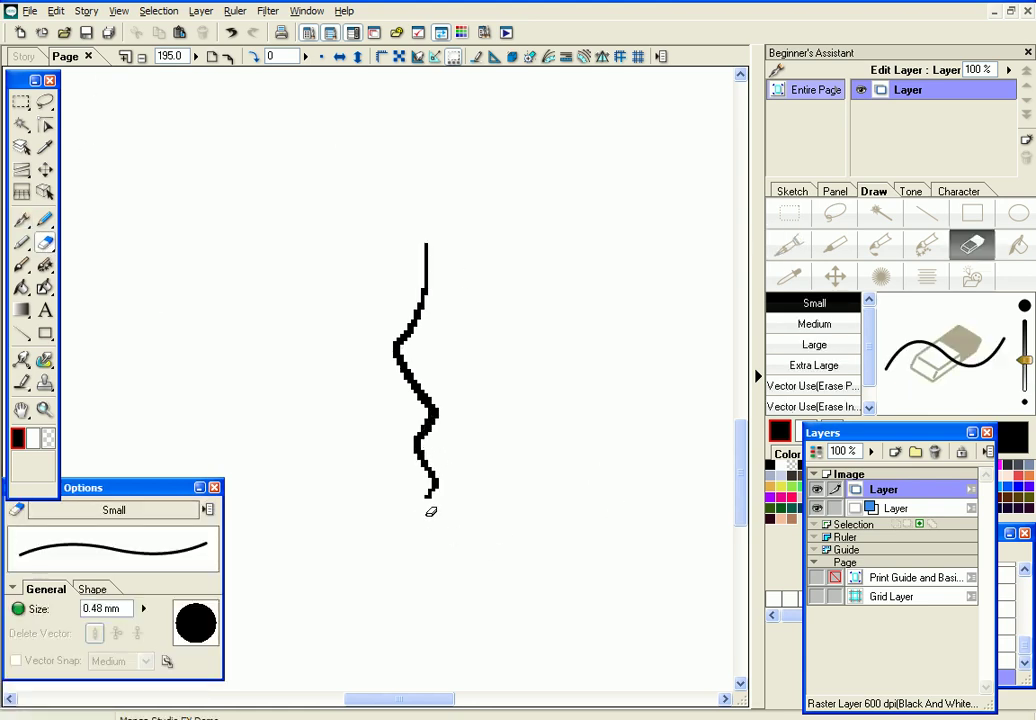
pyautogui.click(22, 220)
pyautogui.moveTo(434, 497)
pyautogui.mouseDown()
pyautogui.moveTo(464, 532)
pyautogui.moveTo(436, 482)
pyautogui.moveTo(512, 487)
pyautogui.mouseUp()
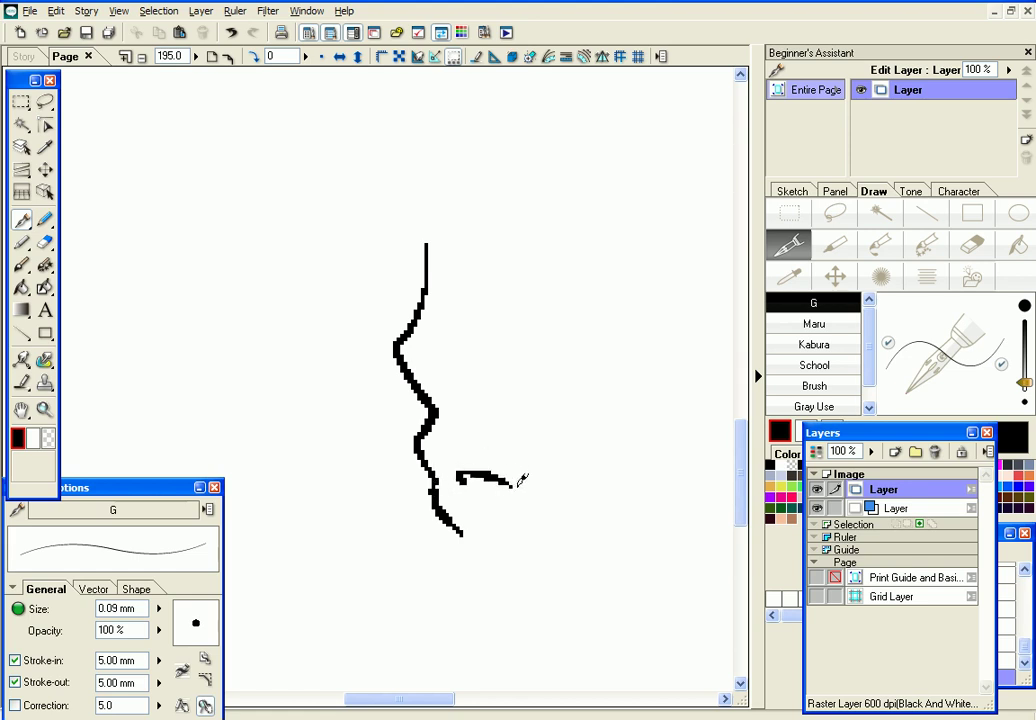
pyautogui.moveTo(425, 290)
pyautogui.mouseDown()
pyautogui.moveTo(436, 408)
pyautogui.moveTo(489, 399)
pyautogui.mouseUp()
# Draw a curved nose at 0.20 mm to the right of the small pointed nose and add its nostril dot at 0.13 mm
pyautogui.moveTo(196, 56)
pyautogui.mouseDown()
pyautogui.moveTo(200, 100)
pyautogui.moveTo(197, 78)
pyautogui.mouseUp()
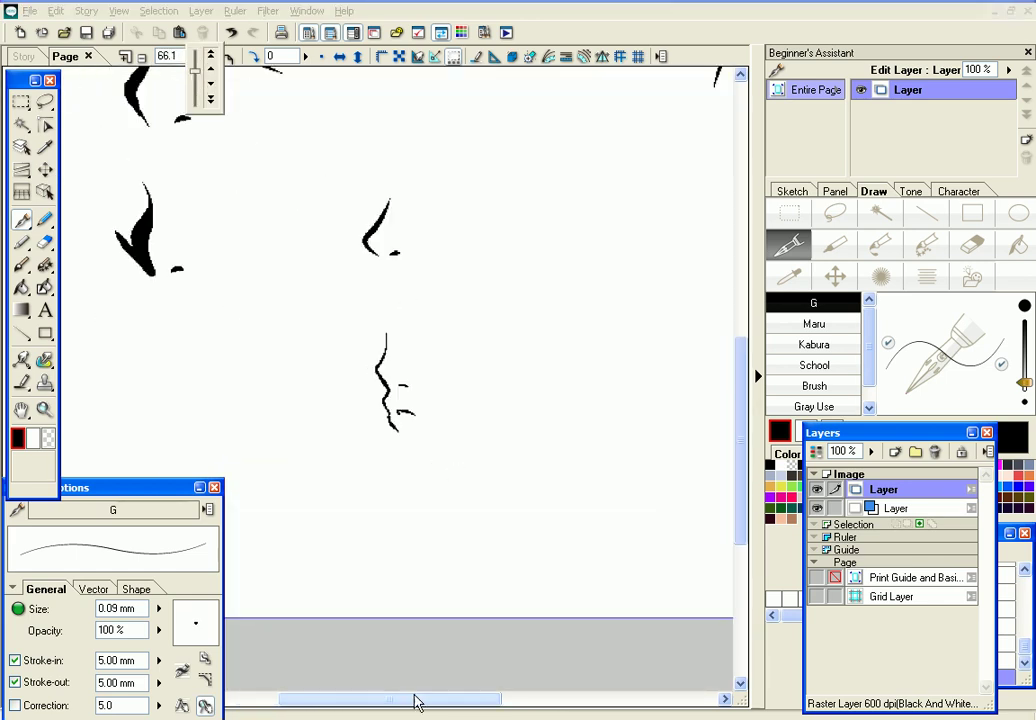
pyautogui.moveTo(402, 699); pyautogui.dragTo(441, 699)
pyautogui.moveTo(419, 197); pyautogui.dragTo(421, 259)
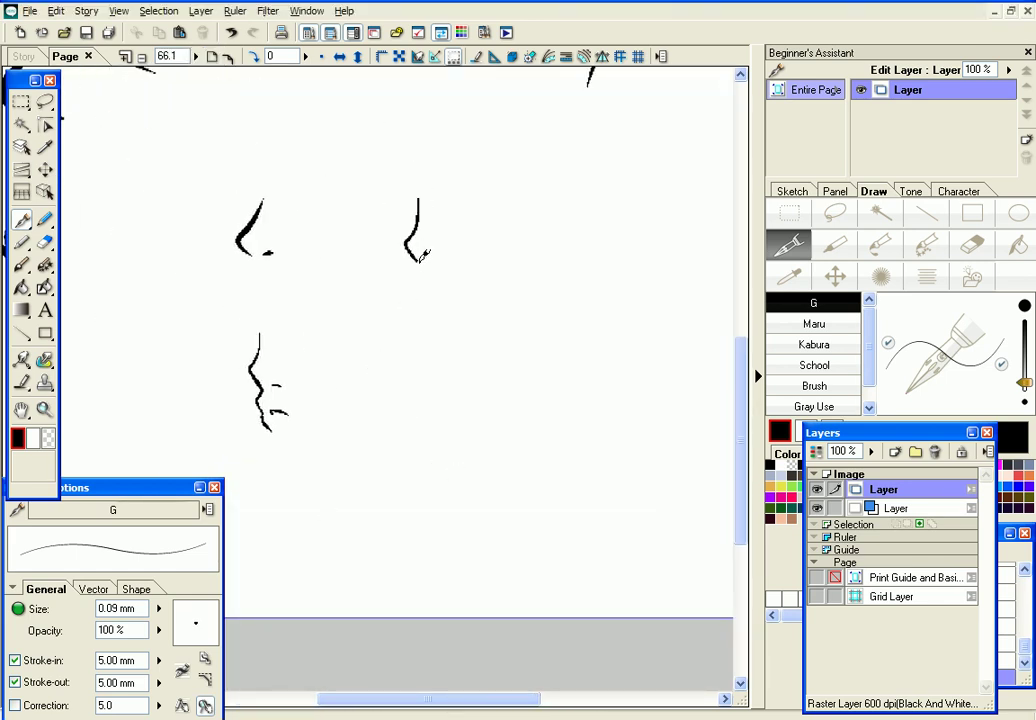
pyautogui.click(231, 33)
pyautogui.moveTo(439, 204); pyautogui.dragTo(432, 261)
pyautogui.click(231, 32)
pyautogui.moveTo(1024, 383); pyautogui.dragTo(1024, 373)
pyautogui.moveTo(452, 190)
pyautogui.mouseDown()
pyautogui.moveTo(440, 228)
pyautogui.moveTo(447, 252)
pyautogui.mouseUp()
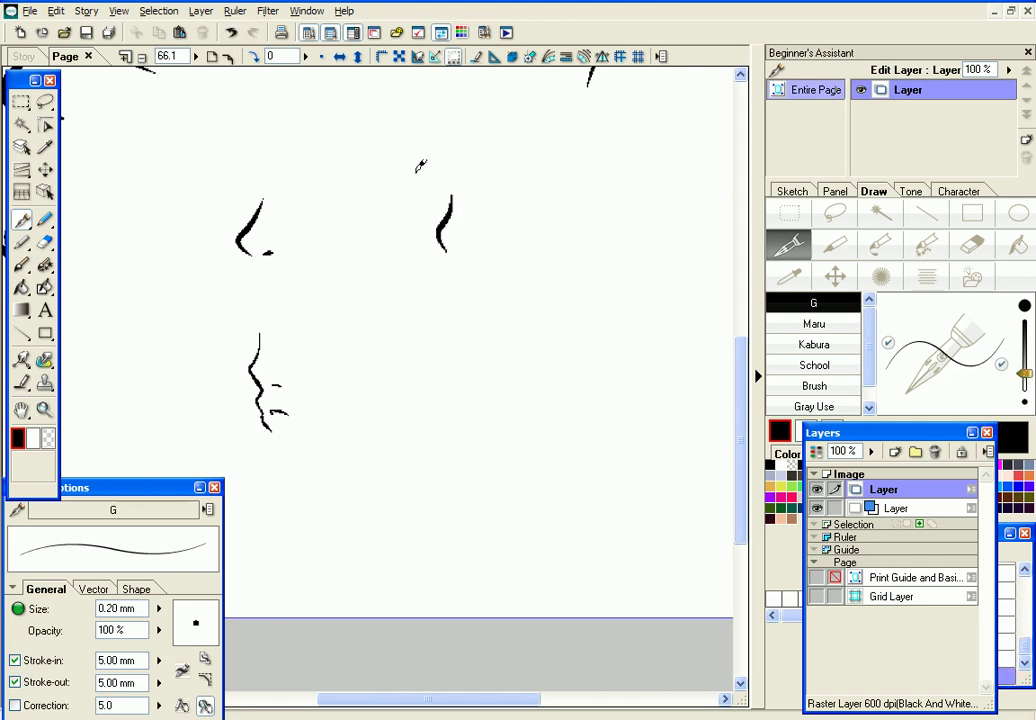
pyautogui.moveTo(1024, 373); pyautogui.dragTo(1024, 380)
pyautogui.click(462, 248)
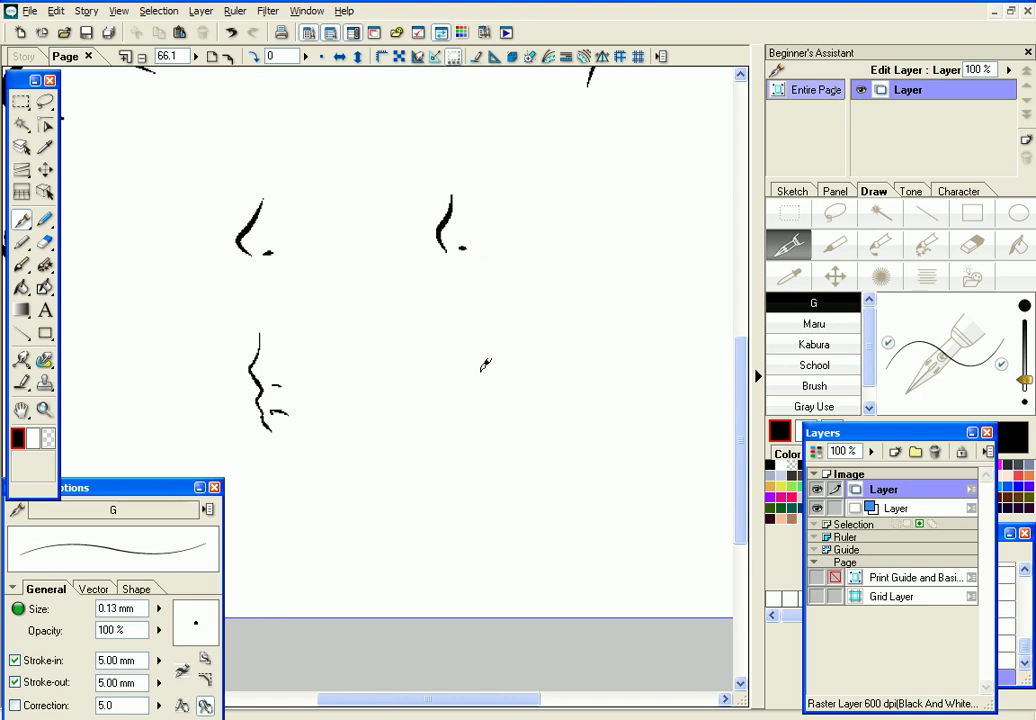
# Draw a short, thick pointed nose below the small curved nose with the G pen at 0.13 mm and add its nostril dot
pyautogui.moveTo(457, 332)
pyautogui.mouseDown()
pyautogui.moveTo(470, 352)
pyautogui.moveTo(463, 363)
pyautogui.mouseUp()
pyautogui.click(231, 32)
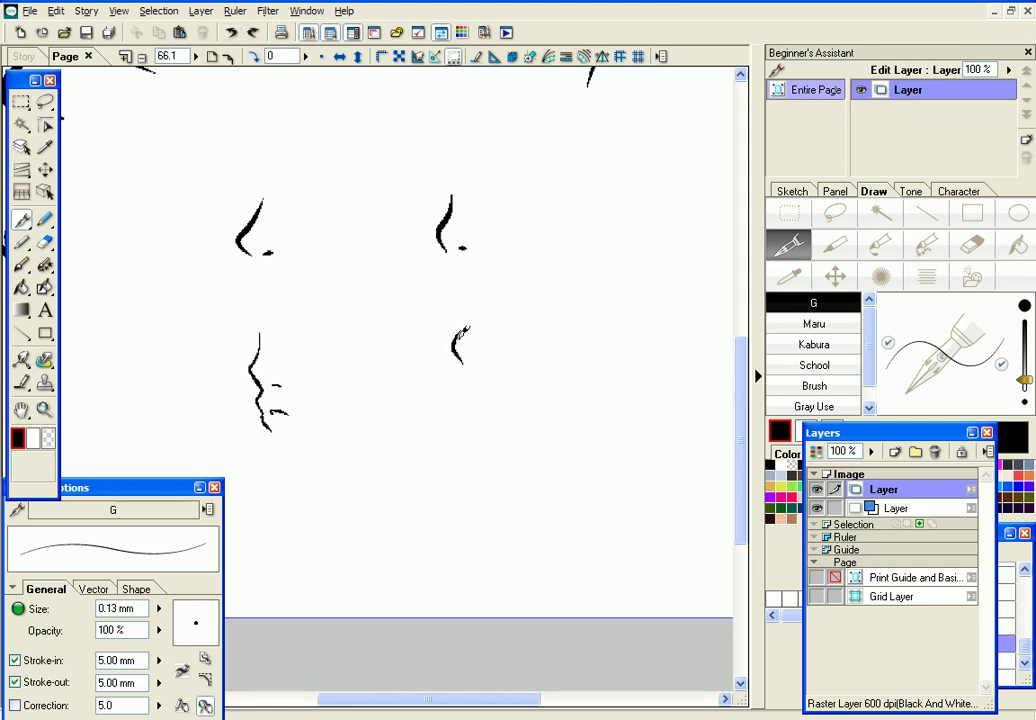
pyautogui.moveTo(450, 338); pyautogui.dragTo(463, 353)
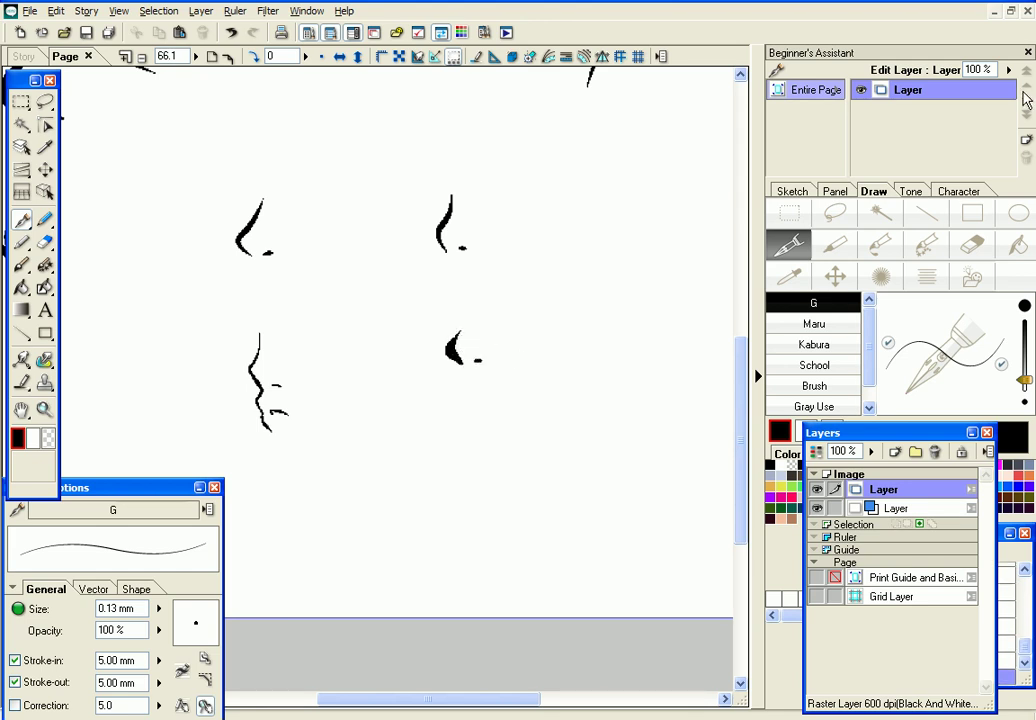
# Draw an arrow pointing at the small noses and hand-letter "Noses" beside it
pyautogui.moveTo(196, 57); pyautogui.dragTo(194, 62)
pyautogui.moveTo(282, 377); pyautogui.dragTo(285, 401)
pyautogui.moveTo(334, 702); pyautogui.dragTo(290, 702)
pyautogui.moveTo(397, 385); pyautogui.dragTo(353, 397)
pyautogui.moveTo(177, 399); pyautogui.dragTo(226, 386)
pyautogui.moveTo(233, 394)
pyautogui.mouseDown()
pyautogui.moveTo(238, 407)
pyautogui.moveTo(234, 395)
pyautogui.mouseUp()
# Hand-letter "Girl" beneath the second "Noses" label with the pen at 0.24 mm, undoing the strokes that go wrong
pyautogui.moveTo(250, 393)
pyautogui.mouseDown()
pyautogui.moveTo(243, 405)
pyautogui.moveTo(284, 405)
pyautogui.moveTo(280, 456)
pyautogui.mouseUp()
pyautogui.click(231, 33)
pyautogui.click(231, 33)
pyautogui.moveTo(1024, 380); pyautogui.dragTo(1024, 370)
pyautogui.moveTo(240, 446)
pyautogui.mouseDown()
pyautogui.moveTo(278, 447)
pyautogui.moveTo(283, 432)
pyautogui.moveTo(271, 467)
pyautogui.moveTo(284, 426)
pyautogui.moveTo(299, 460)
pyautogui.moveTo(324, 450)
pyautogui.moveTo(339, 472)
pyautogui.mouseUp()
pyautogui.click(231, 33)
pyautogui.click(231, 33)
# Hand-letter a question mark with trailing dots below the small noses and undo it
pyautogui.moveTo(360, 699); pyautogui.dragTo(351, 699)
pyautogui.moveTo(486, 410); pyautogui.dragTo(507, 441)
pyautogui.click(507, 452)
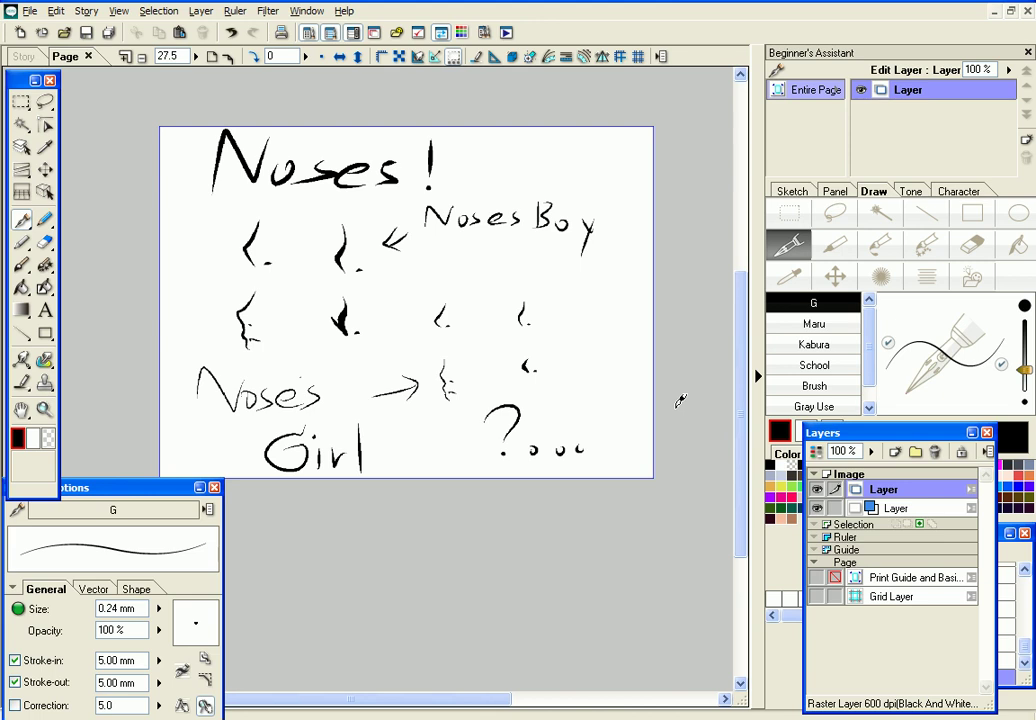
pyautogui.press('e')
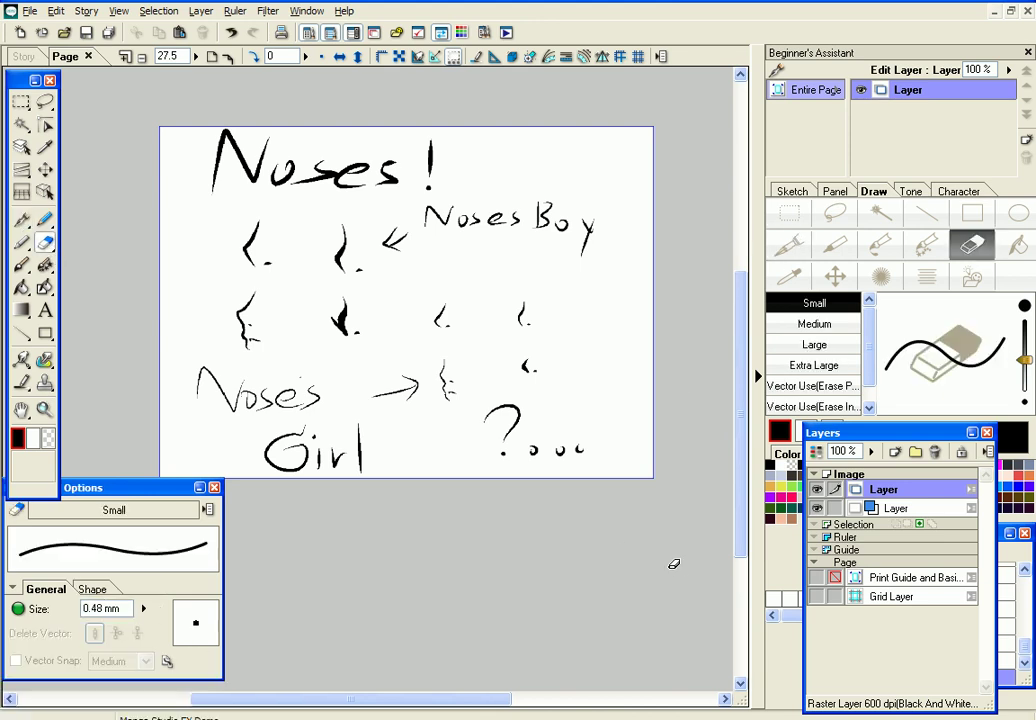
pyautogui.moveTo(530, 448); pyautogui.dragTo(593, 443)
pyautogui.click(233, 33)
pyautogui.click(233, 33)
pyautogui.click(233, 33)
pyautogui.click(233, 33)
pyautogui.click(233, 33)
pyautogui.click(233, 33)
# Hand-letter "OK!" below the small noses with the G pen and undo it
pyautogui.click(22, 221)
pyautogui.moveTo(494, 404)
pyautogui.mouseDown()
pyautogui.moveTo(493, 442)
pyautogui.moveTo(496, 404)
pyautogui.mouseUp()
pyautogui.moveTo(539, 403)
pyautogui.mouseDown()
pyautogui.moveTo(539, 443)
pyautogui.moveTo(573, 436)
pyautogui.mouseUp()
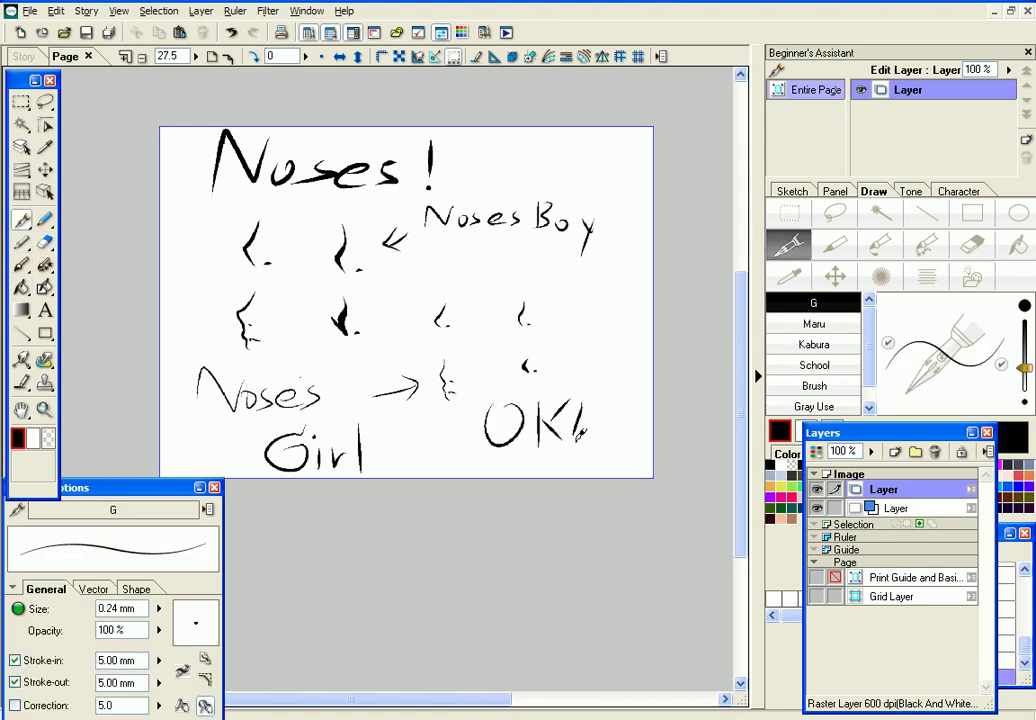
pyautogui.click(232, 34)
pyautogui.click(232, 34)
pyautogui.click(232, 34)
pyautogui.click(232, 34)
pyautogui.click(232, 34)
pyautogui.click(232, 34)
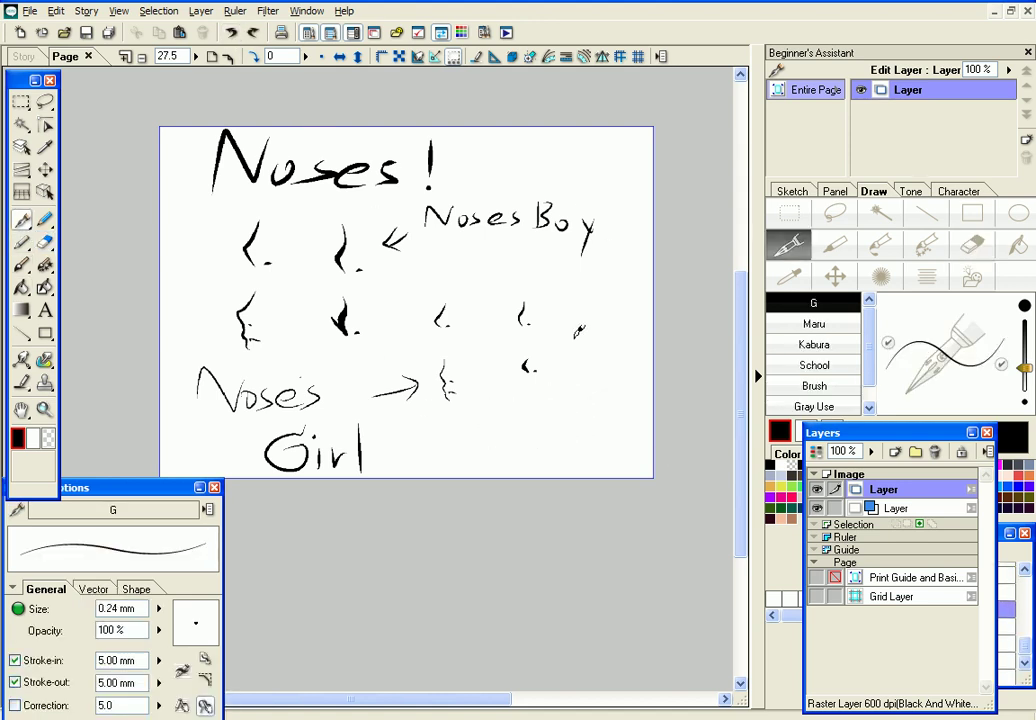
# Enlarge the Small eraser to 2.10 mm and start erasing the "Noses!" title and the noses beneath it
pyautogui.moveTo(200, 50); pyautogui.dragTo(204, 53)
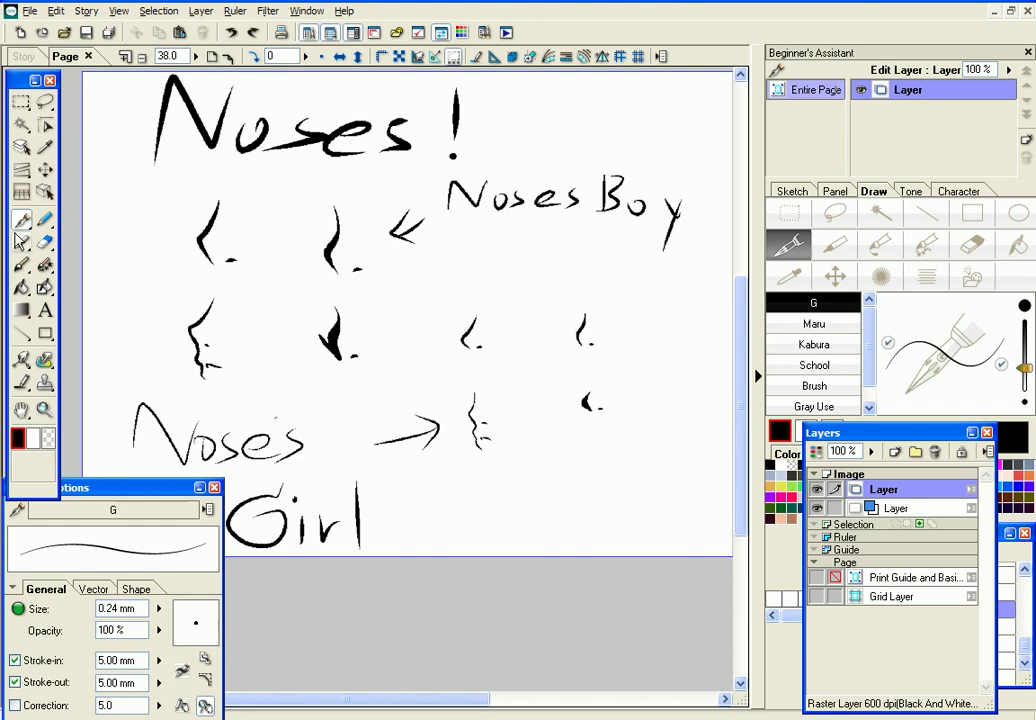
pyautogui.click(46, 244)
pyautogui.moveTo(1024, 360); pyautogui.dragTo(1024, 341)
pyautogui.scroll(3, 400, 288)
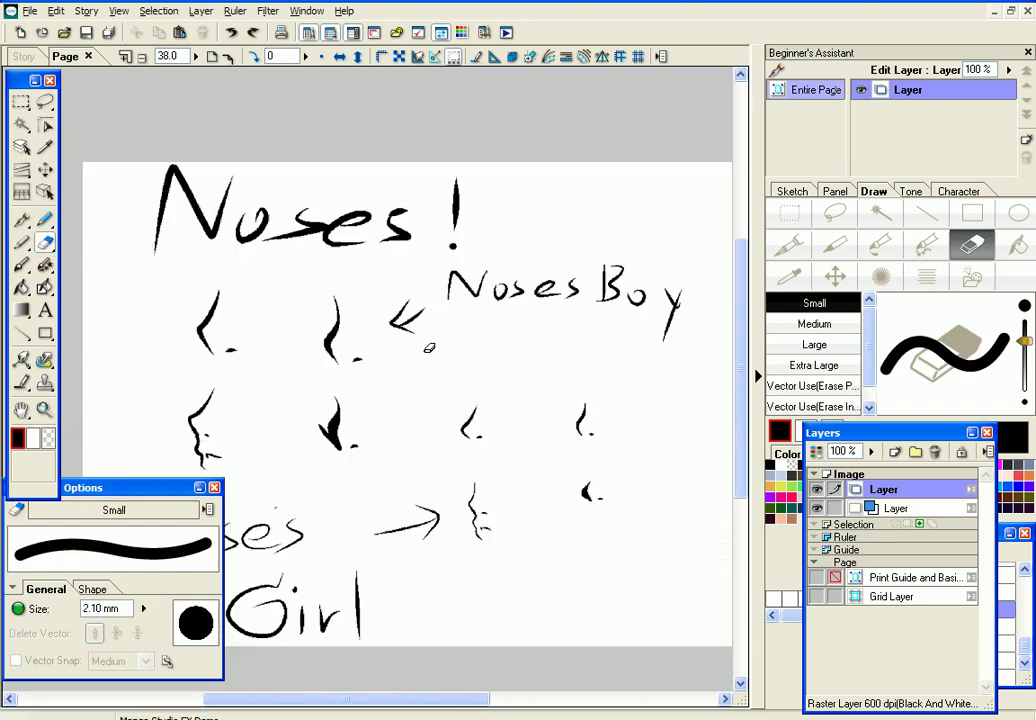
pyautogui.moveTo(170, 172)
pyautogui.mouseDown()
pyautogui.moveTo(384, 166)
pyautogui.moveTo(203, 243)
pyautogui.moveTo(243, 476)
pyautogui.moveTo(200, 405)
pyautogui.mouseUp()
# Enlarge the eraser further, clear all remaining noses and labels from the page, and reduce the eraser to 0.82 mm
pyautogui.moveTo(1024, 341); pyautogui.dragTo(1024, 319)
pyautogui.moveTo(695, 310)
pyautogui.mouseDown()
pyautogui.moveTo(520, 261)
pyautogui.moveTo(333, 475)
pyautogui.moveTo(407, 297)
pyautogui.moveTo(518, 242)
pyautogui.mouseUp()
pyautogui.scroll(1, 502, 342)
pyautogui.scroll(-1, 426, 324)
pyautogui.click(195, 58)
pyautogui.moveTo(191, 57); pyautogui.dragTo(191, 64)
pyautogui.moveTo(235, 464); pyautogui.dragTo(249, 438)
pyautogui.moveTo(453, 699); pyautogui.dragTo(450, 701)
pyautogui.scroll(-1, 735, 468)
pyautogui.moveTo(1025, 320); pyautogui.dragTo(1025, 353)
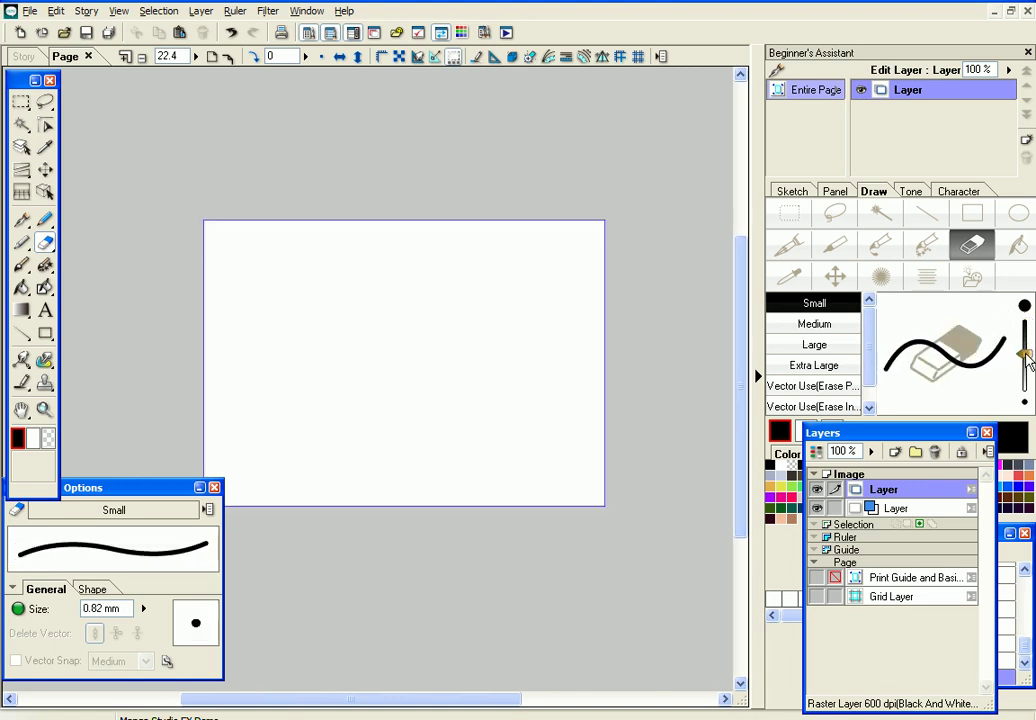
# Hand-letter the title "How to Draw hands..." across the upper part of the page with the G pen at 0.24 mm
pyautogui.click(22, 219)
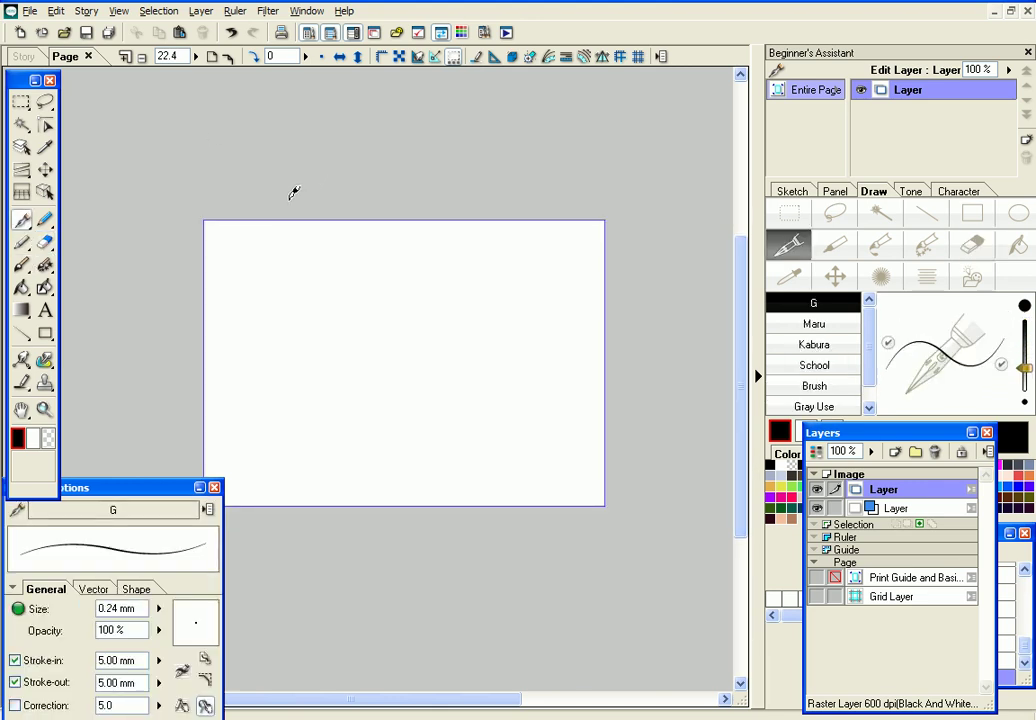
pyautogui.moveTo(245, 238); pyautogui.dragTo(246, 277)
pyautogui.moveTo(273, 242); pyautogui.dragTo(273, 274)
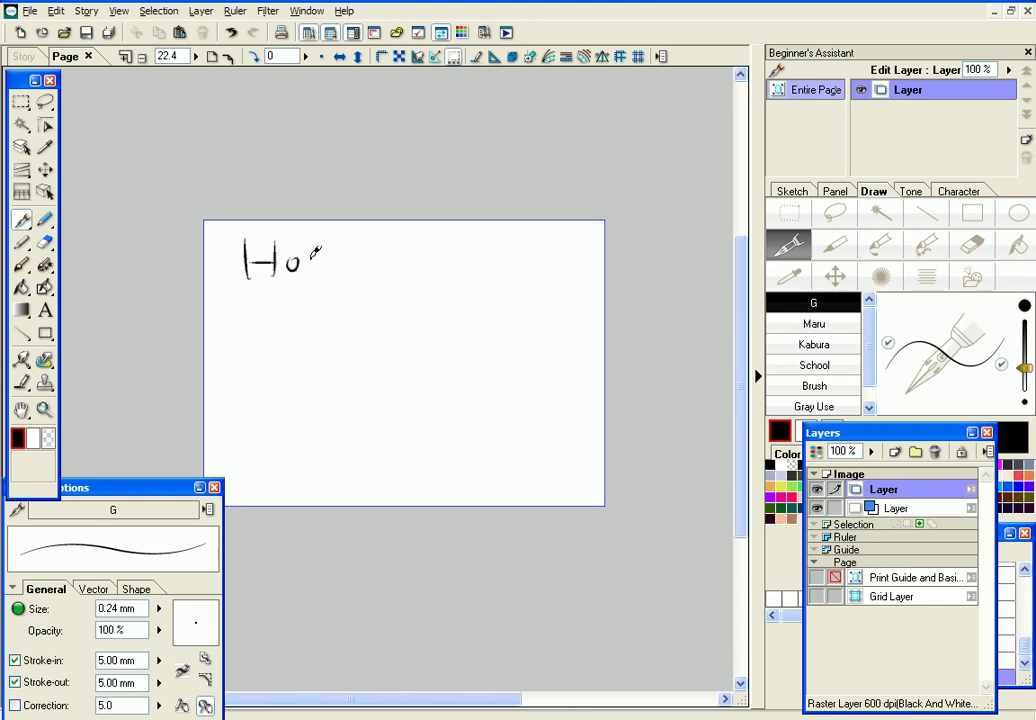
pyautogui.moveTo(372, 238)
pyautogui.mouseDown()
pyautogui.moveTo(376, 274)
pyautogui.moveTo(392, 256)
pyautogui.mouseUp()
pyautogui.moveTo(404, 258); pyautogui.dragTo(456, 280)
pyautogui.moveTo(457, 242)
pyautogui.mouseDown()
pyautogui.moveTo(460, 281)
pyautogui.moveTo(505, 285)
pyautogui.mouseUp()
pyautogui.moveTo(506, 274)
pyautogui.mouseDown()
pyautogui.moveTo(532, 264)
pyautogui.moveTo(560, 282)
pyautogui.mouseUp()
pyautogui.moveTo(563, 262); pyautogui.dragTo(597, 263)
pyautogui.moveTo(224, 300)
pyautogui.mouseDown()
pyautogui.moveTo(259, 310)
pyautogui.moveTo(284, 296)
pyautogui.moveTo(336, 310)
pyautogui.mouseUp()
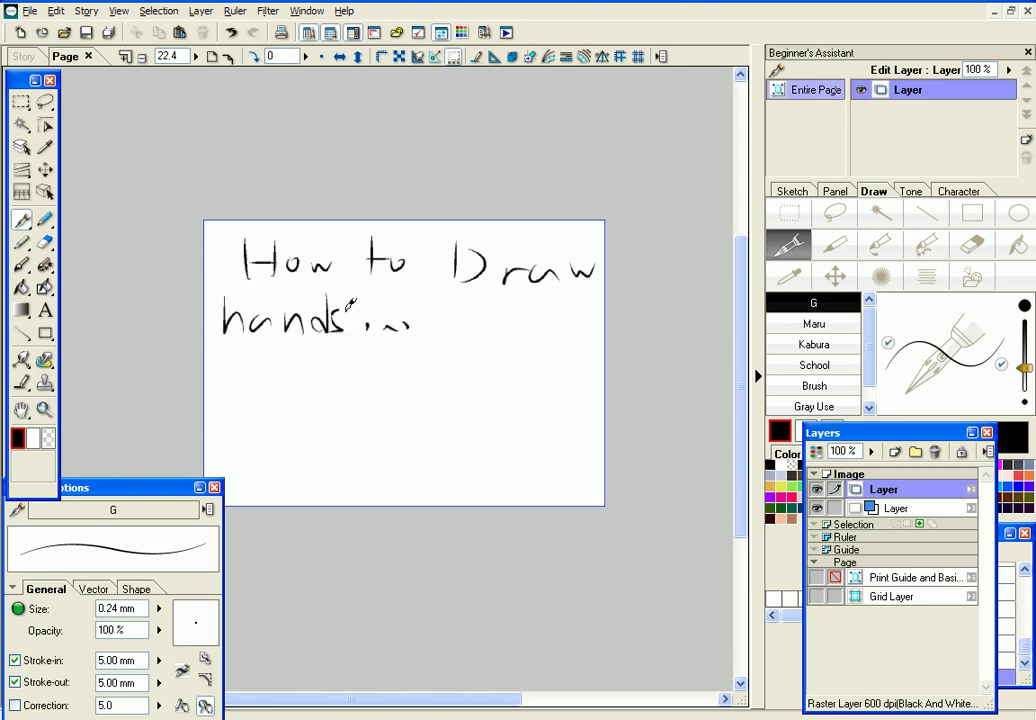
pyautogui.click(21, 101)
pyautogui.moveTo(136, 150); pyautogui.dragTo(163, 163)
pyautogui.click(46, 125)
pyautogui.click(45, 101)
pyautogui.click(21, 124)
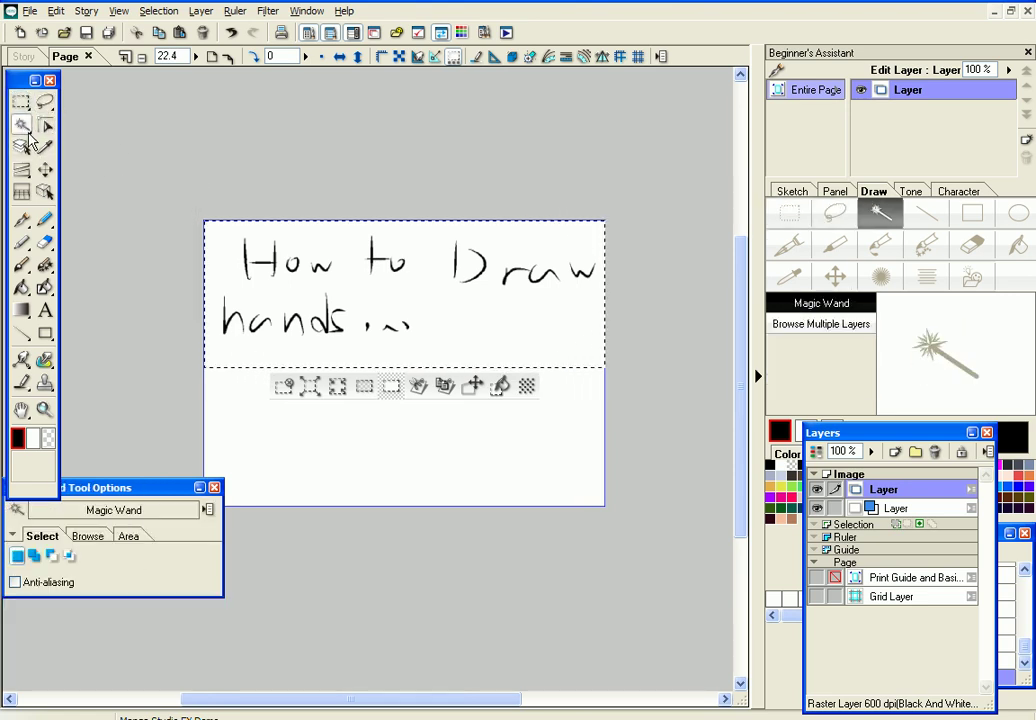
pyautogui.click(21, 147)
pyautogui.click(46, 127)
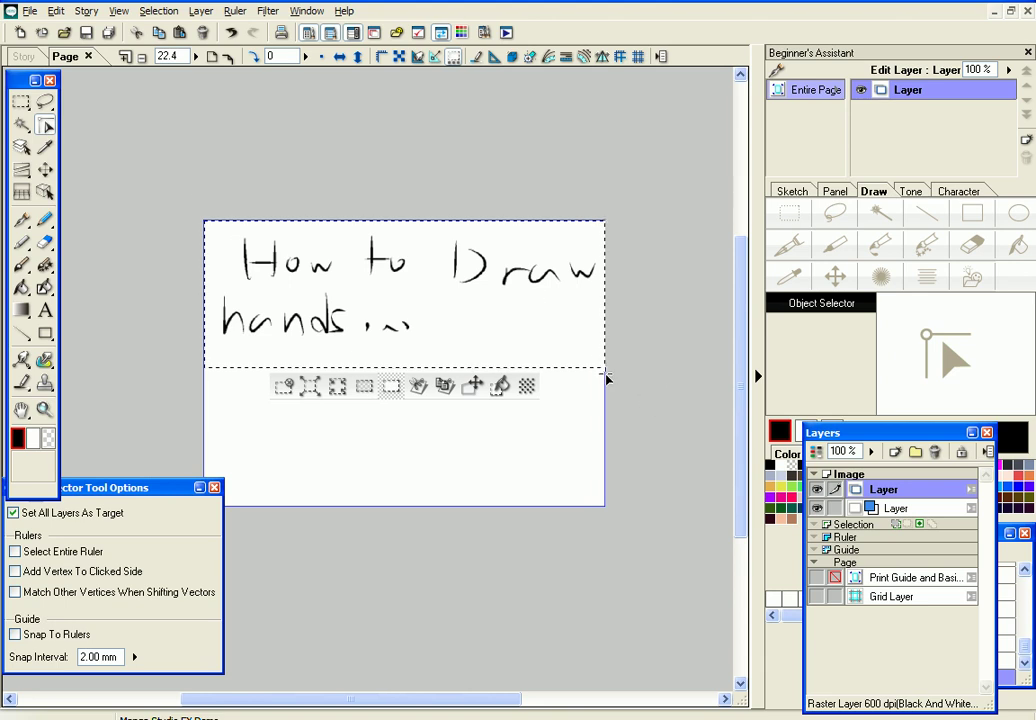
pyautogui.click(21, 101)
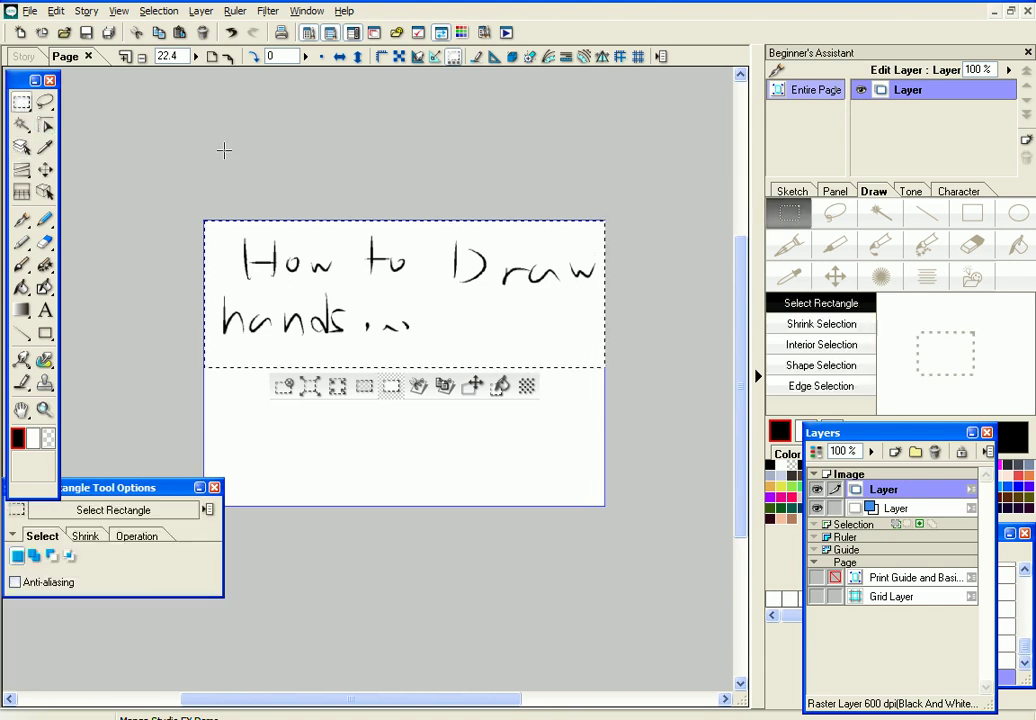
pyautogui.click(194, 116)
pyautogui.click(21, 219)
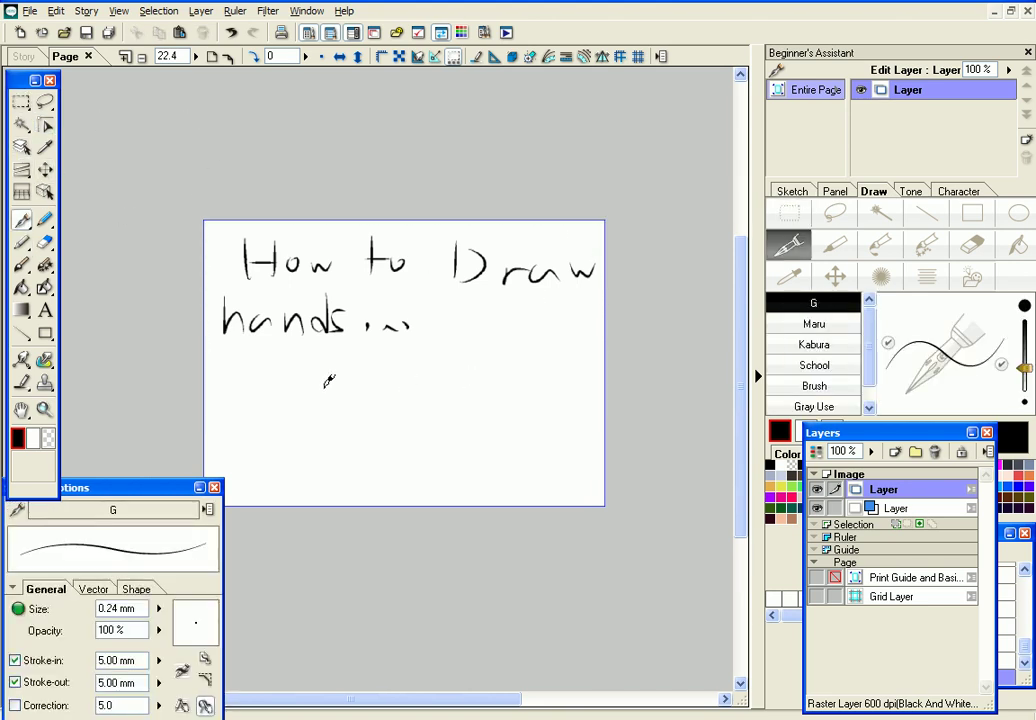
# Try a first wrist line below the lettering with the pen at 0.42 mm and undo it
pyautogui.click(196, 57)
pyautogui.moveTo(202, 76); pyautogui.dragTo(202, 65)
pyautogui.moveTo(374, 704); pyautogui.dragTo(308, 702)
pyautogui.moveTo(741, 428); pyautogui.dragTo(741, 456)
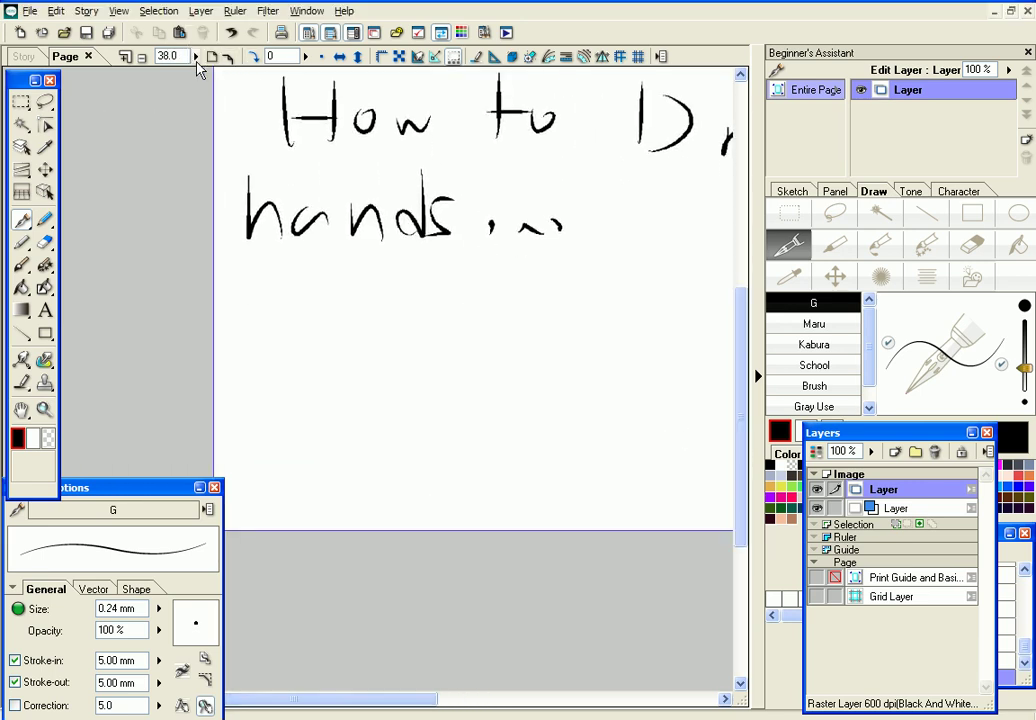
pyautogui.click(196, 58)
pyautogui.moveTo(194, 62); pyautogui.dragTo(198, 60)
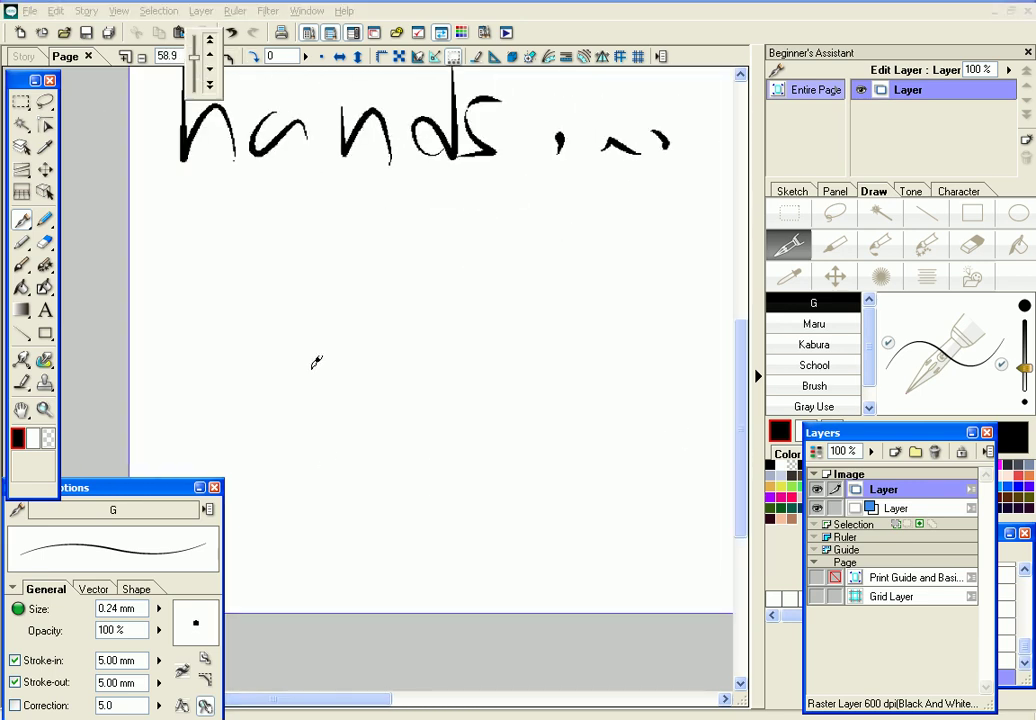
pyautogui.click(1024, 371)
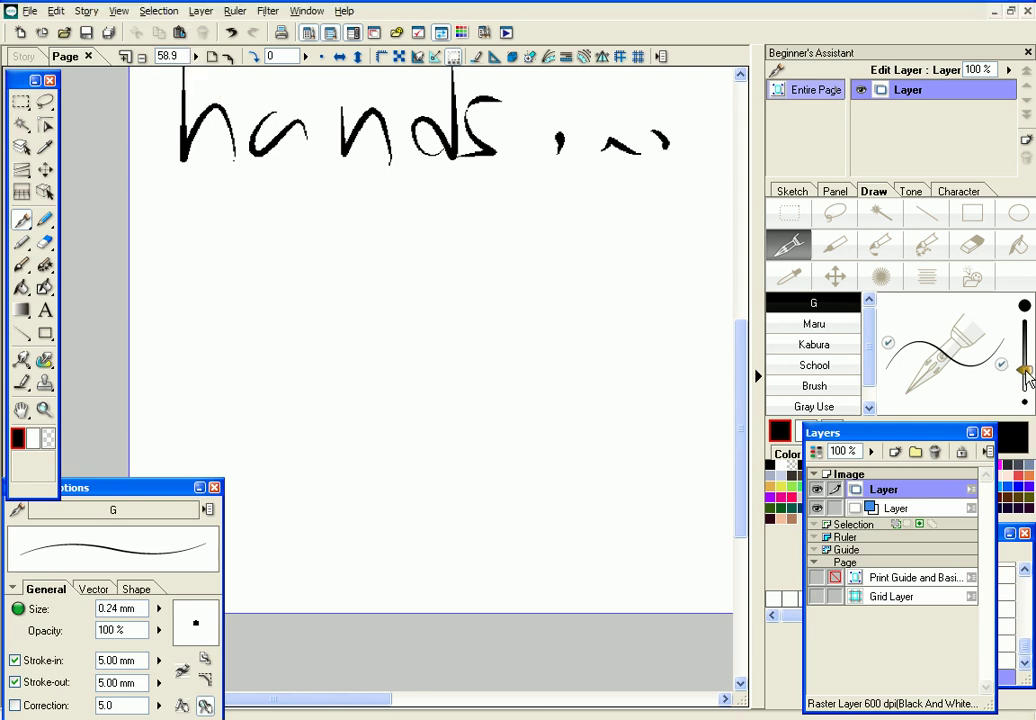
pyautogui.moveTo(1027, 373); pyautogui.dragTo(1027, 362)
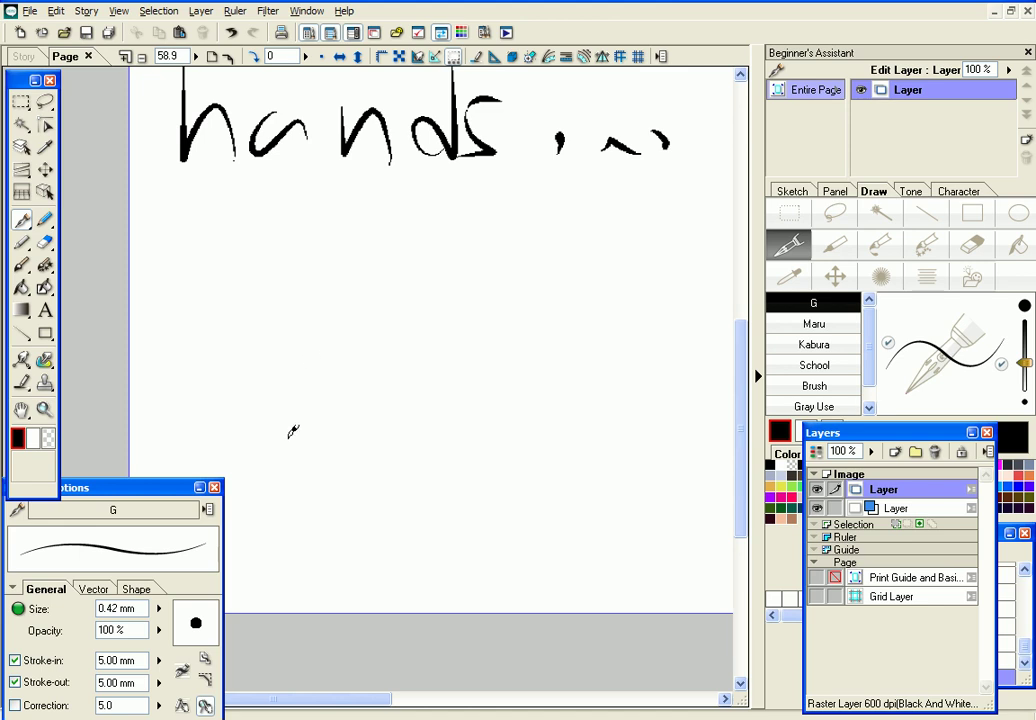
pyautogui.moveTo(306, 408); pyautogui.dragTo(301, 509)
pyautogui.hotkey('ctrl', 'z')
# Set the pen to 0.20 mm and draw the forearm as two upright lines joined by a curved wrist line
pyautogui.moveTo(1027, 362); pyautogui.dragTo(1029, 378)
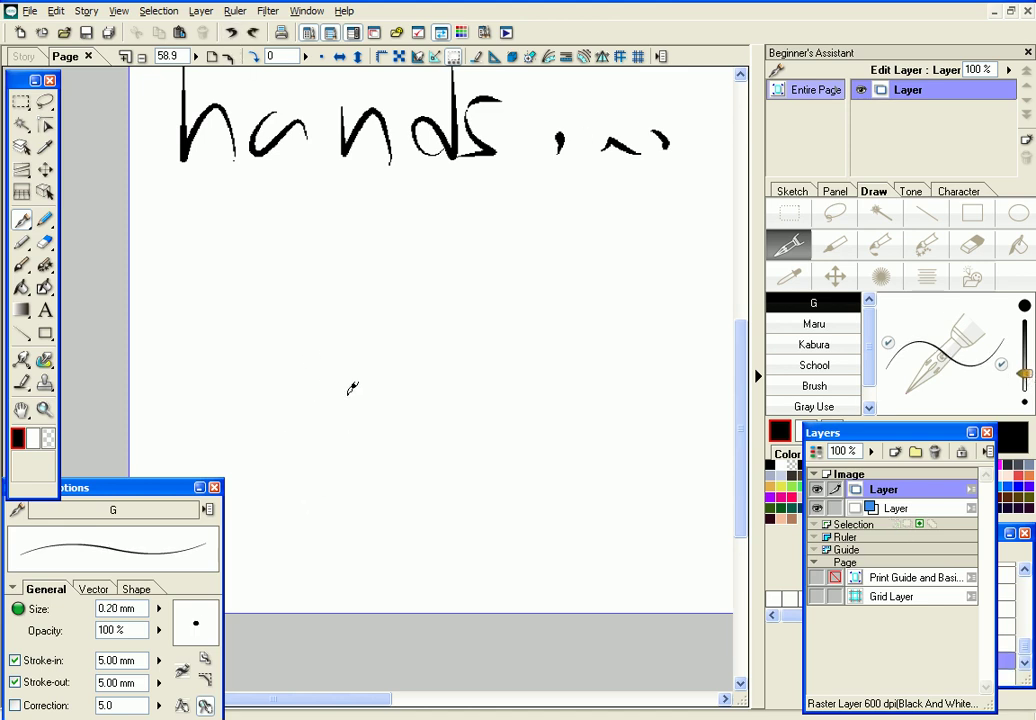
pyautogui.moveTo(357, 500); pyautogui.dragTo(351, 414)
pyautogui.moveTo(413, 497)
pyautogui.mouseDown()
pyautogui.moveTo(429, 422)
pyautogui.moveTo(420, 500)
pyautogui.mouseUp()
pyautogui.hotkey('ctrl', 'z')
pyautogui.moveTo(350, 415); pyautogui.dragTo(420, 425)
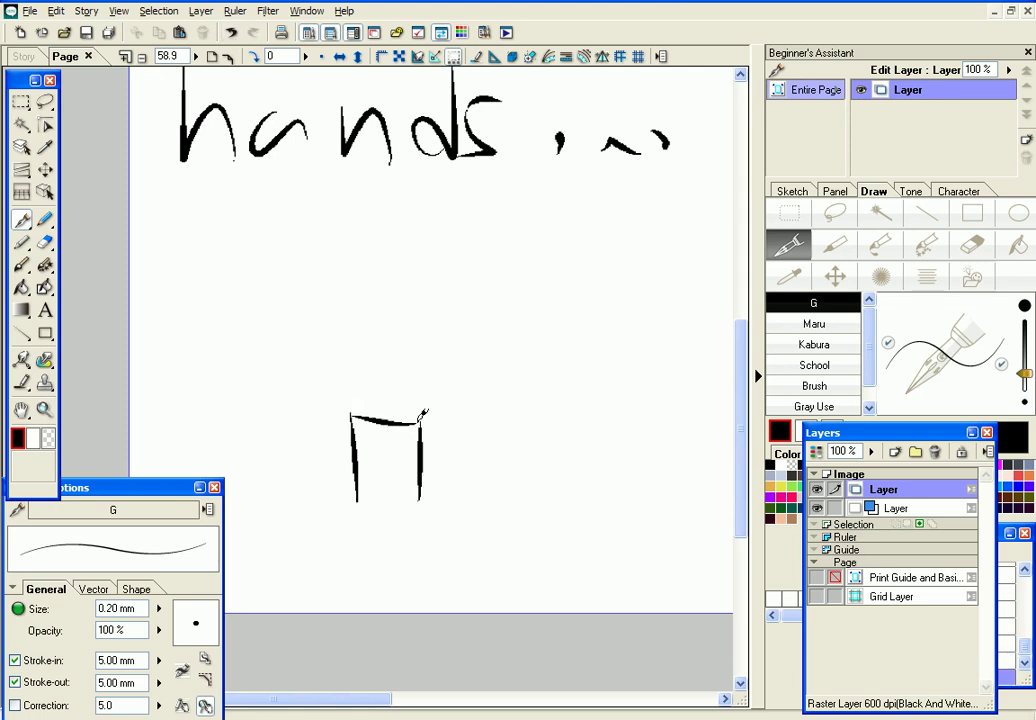
# Draw the palm as a box widening upward from the wrist line, redrawing its side on the right
pyautogui.moveTo(337, 357)
pyautogui.mouseDown()
pyautogui.moveTo(330, 342)
pyautogui.moveTo(441, 345)
pyautogui.mouseUp()
pyautogui.moveTo(441, 346); pyautogui.dragTo(420, 425)
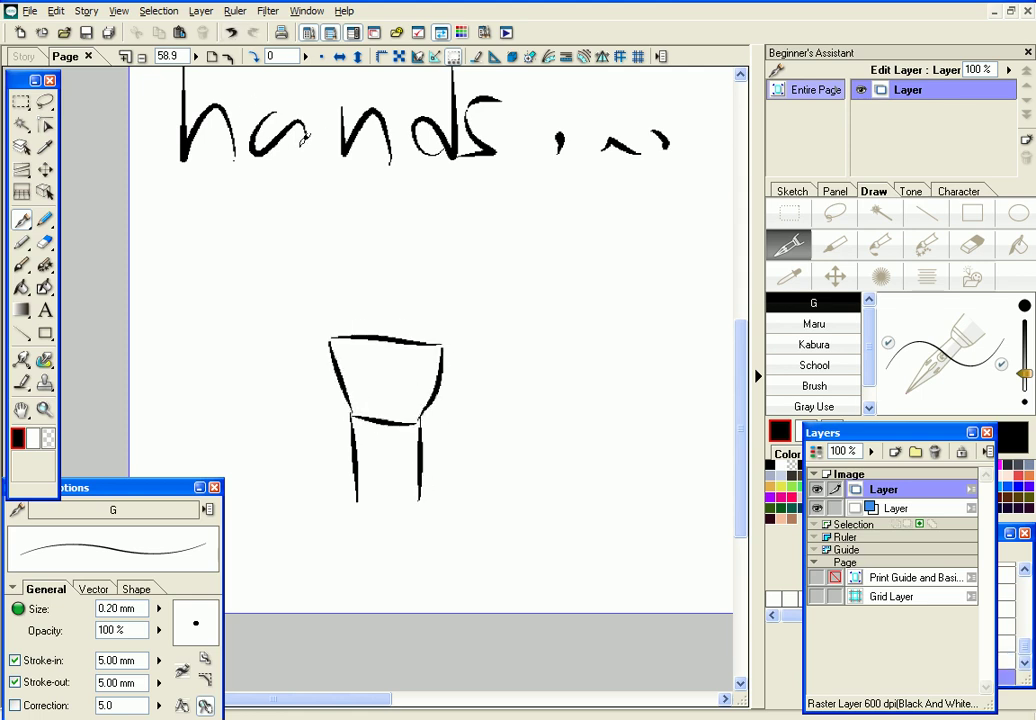
pyautogui.hotkey('ctrl', 'z')
pyautogui.moveTo(441, 343); pyautogui.dragTo(416, 420)
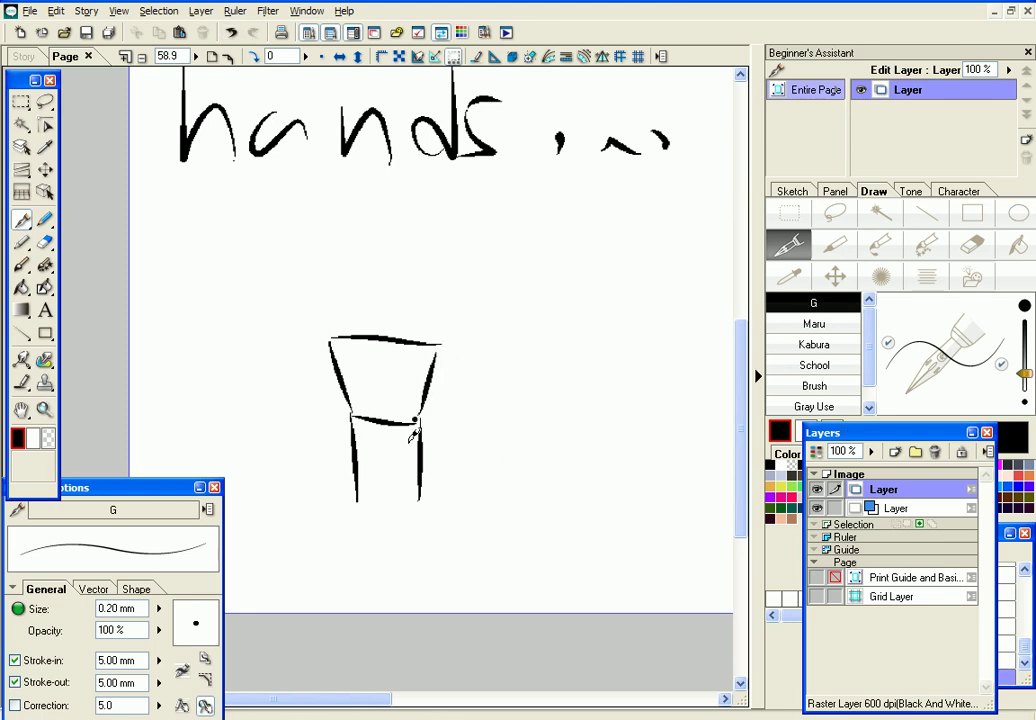
# Draw the thumb and index finger rising from the palm, undoing the strokes that go wrong
pyautogui.moveTo(345, 378)
pyautogui.mouseDown()
pyautogui.moveTo(304, 317)
pyautogui.moveTo(298, 278)
pyautogui.moveTo(342, 336)
pyautogui.moveTo(344, 232)
pyautogui.moveTo(349, 220)
pyautogui.moveTo(356, 296)
pyautogui.moveTo(379, 265)
pyautogui.moveTo(394, 211)
pyautogui.moveTo(346, 224)
pyautogui.moveTo(355, 224)
pyautogui.moveTo(366, 312)
pyautogui.moveTo(406, 235)
pyautogui.mouseUp()
pyautogui.click(233, 35)
pyautogui.click(233, 35)
# Try outlining the middle finger and its neighbour, reduce the pen to 0.14 mm, and undo each attempt
pyautogui.moveTo(405, 216); pyautogui.dragTo(406, 287)
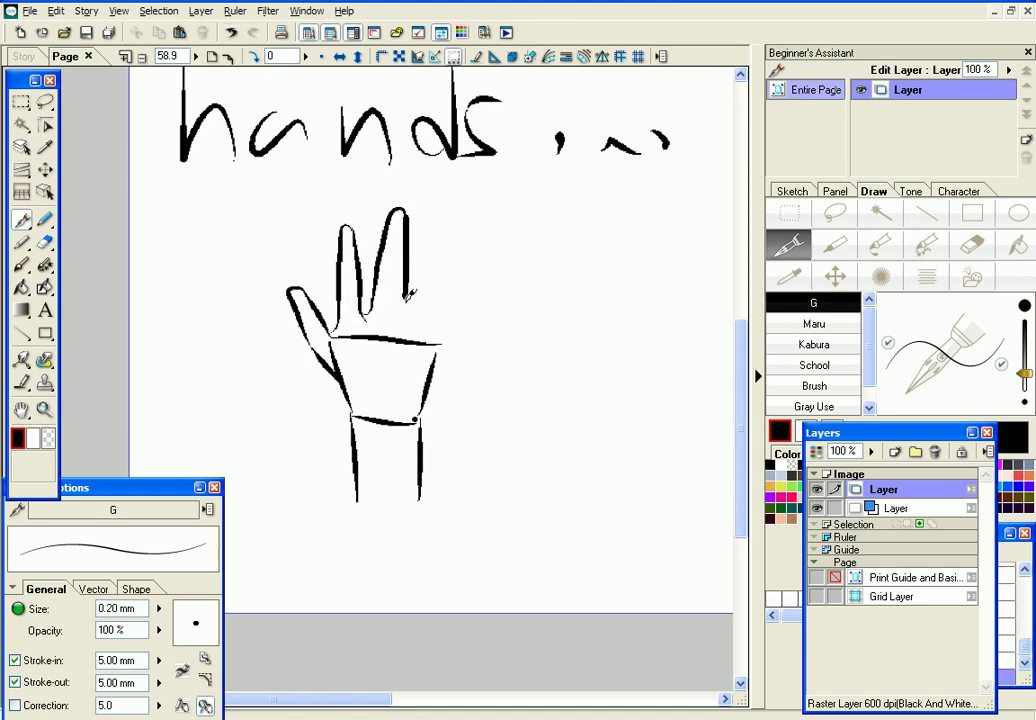
pyautogui.click(231, 32)
pyautogui.click(1026, 385)
pyautogui.moveTo(365, 320)
pyautogui.mouseDown()
pyautogui.moveTo(396, 213)
pyautogui.moveTo(400, 309)
pyautogui.moveTo(364, 318)
pyautogui.moveTo(396, 217)
pyautogui.moveTo(407, 300)
pyautogui.mouseUp()
pyautogui.click(231, 32)
pyautogui.click(231, 32)
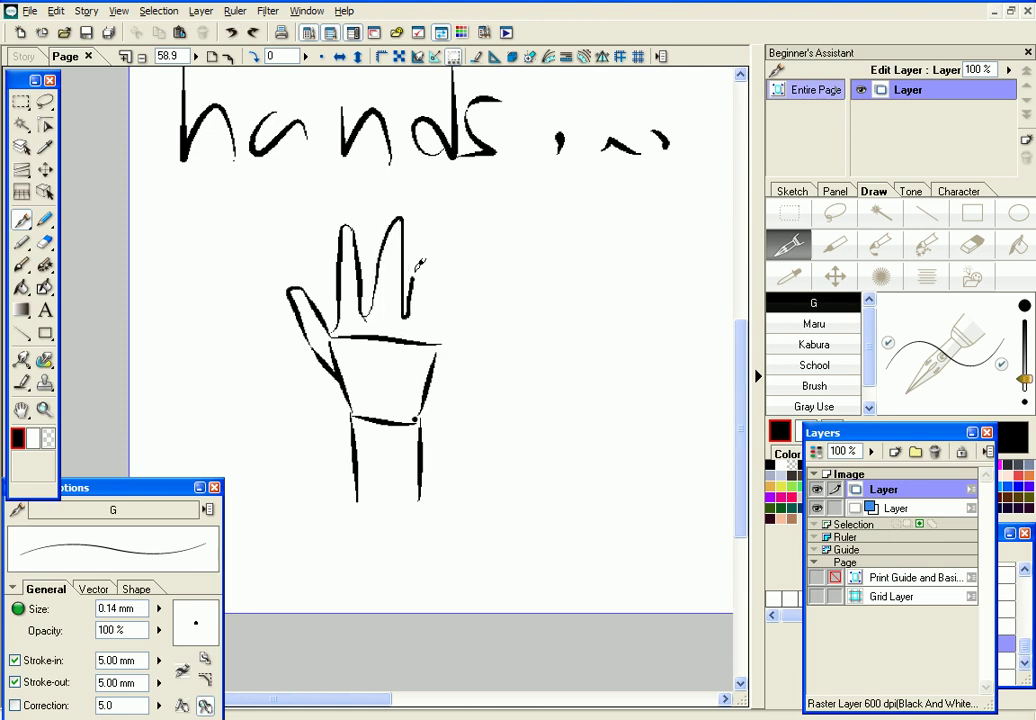
pyautogui.click(231, 32)
pyautogui.click(231, 32)
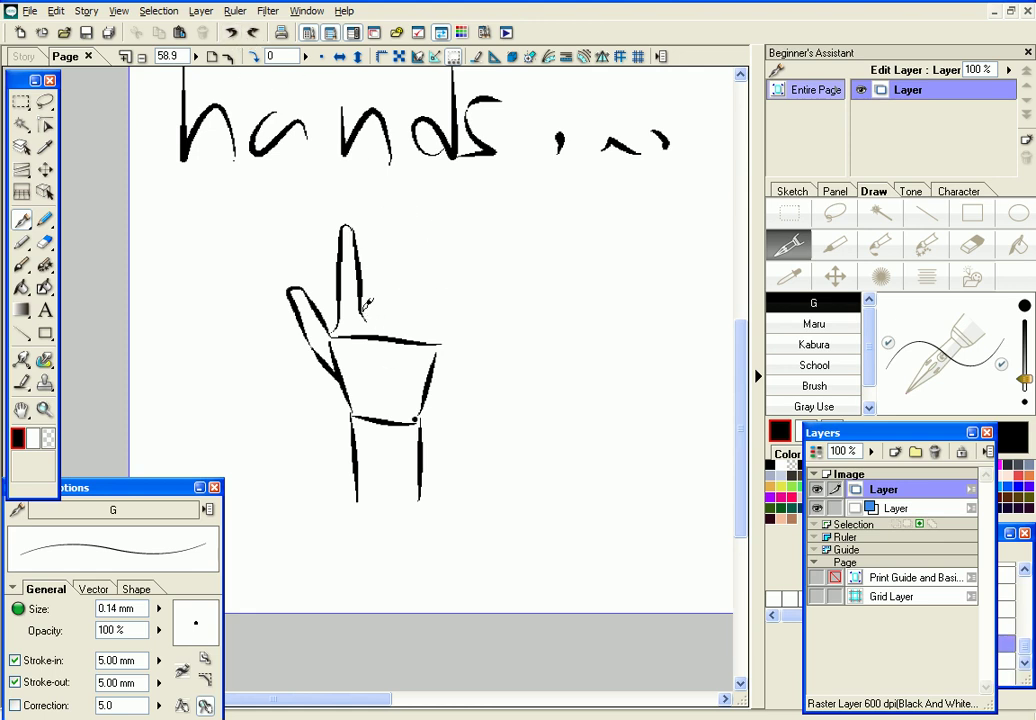
pyautogui.moveTo(375, 276)
pyautogui.mouseDown()
pyautogui.moveTo(398, 250)
pyautogui.moveTo(401, 288)
pyautogui.mouseUp()
pyautogui.click(231, 32)
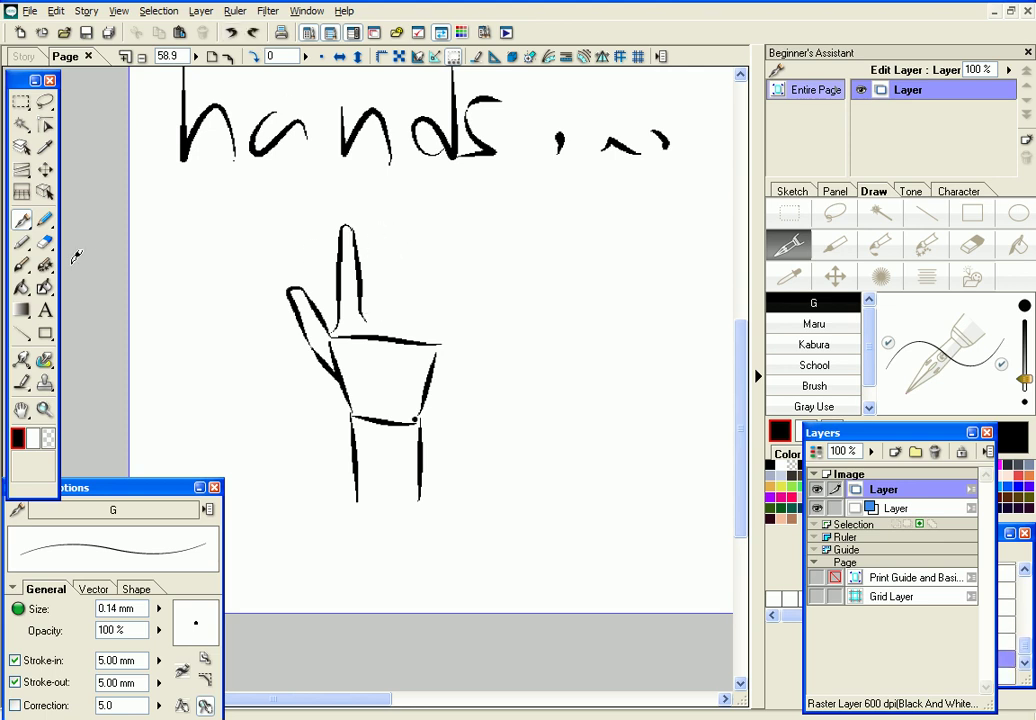
# Make freehand strokes beside the hand, undo them, and restore the index finger's outline
pyautogui.moveTo(545, 272); pyautogui.dragTo(488, 382)
pyautogui.moveTo(590, 345); pyautogui.dragTo(575, 375)
pyautogui.moveTo(600, 350)
pyautogui.mouseDown()
pyautogui.moveTo(610, 378)
pyautogui.moveTo(690, 375)
pyautogui.mouseUp()
pyautogui.moveTo(715, 340); pyautogui.dragTo(693, 435)
pyautogui.click(232, 33)
pyautogui.click(232, 33)
pyautogui.click(232, 33)
pyautogui.click(232, 33)
pyautogui.click(232, 33)
pyautogui.click(232, 33)
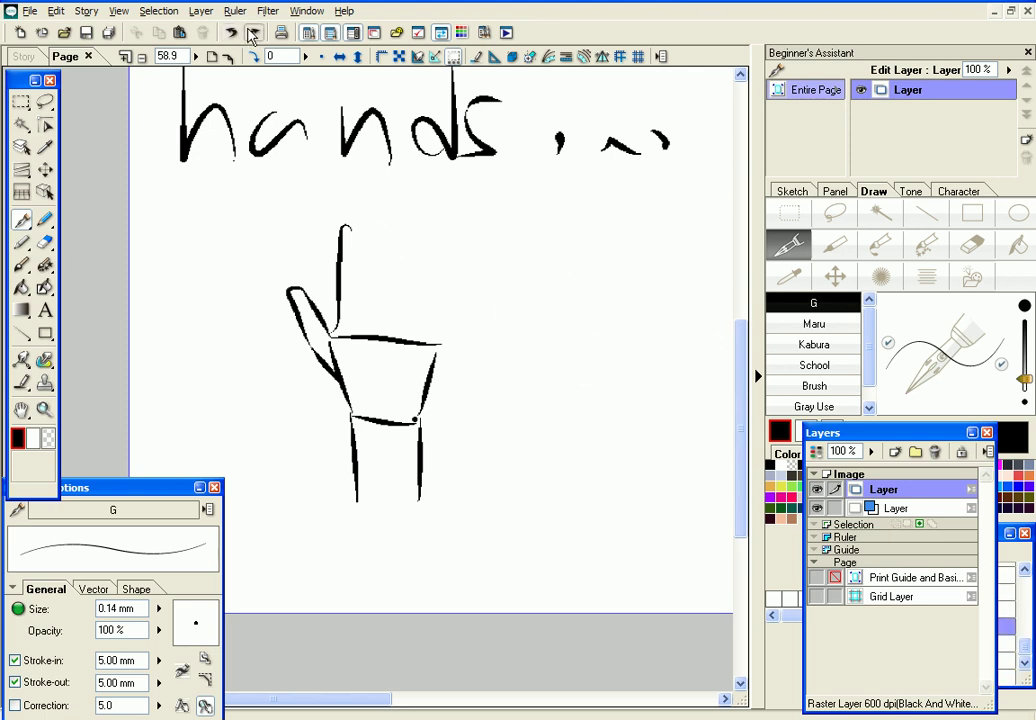
pyautogui.click(252, 33)
# Set the pen to 0.19 mm and draw the middle, ring and little fingers to complete the open hand
pyautogui.moveTo(1025, 381); pyautogui.dragTo(1025, 375)
pyautogui.moveTo(367, 308)
pyautogui.mouseDown()
pyautogui.moveTo(390, 207)
pyautogui.moveTo(392, 306)
pyautogui.moveTo(410, 223)
pyautogui.moveTo(423, 312)
pyautogui.moveTo(414, 311)
pyautogui.moveTo(467, 287)
pyautogui.moveTo(438, 345)
pyautogui.mouseUp()
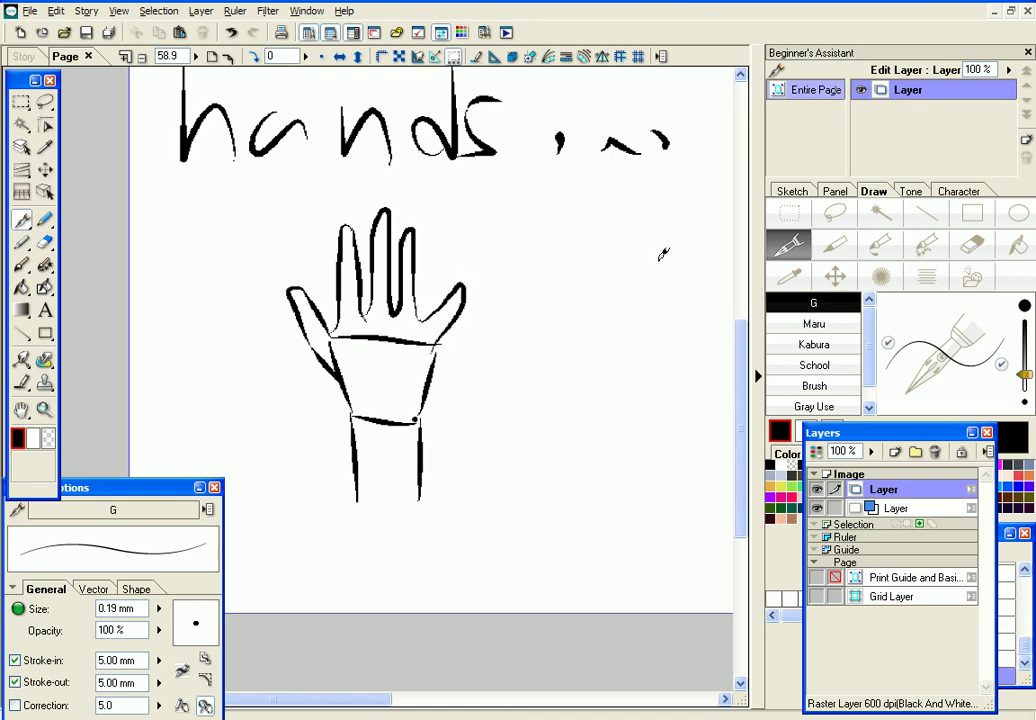
# Hand-letter "OK" and "TMT" beside the finished hand and undo the lettering
pyautogui.moveTo(469, 383); pyautogui.dragTo(522, 383)
pyautogui.moveTo(552, 324); pyautogui.dragTo(553, 442)
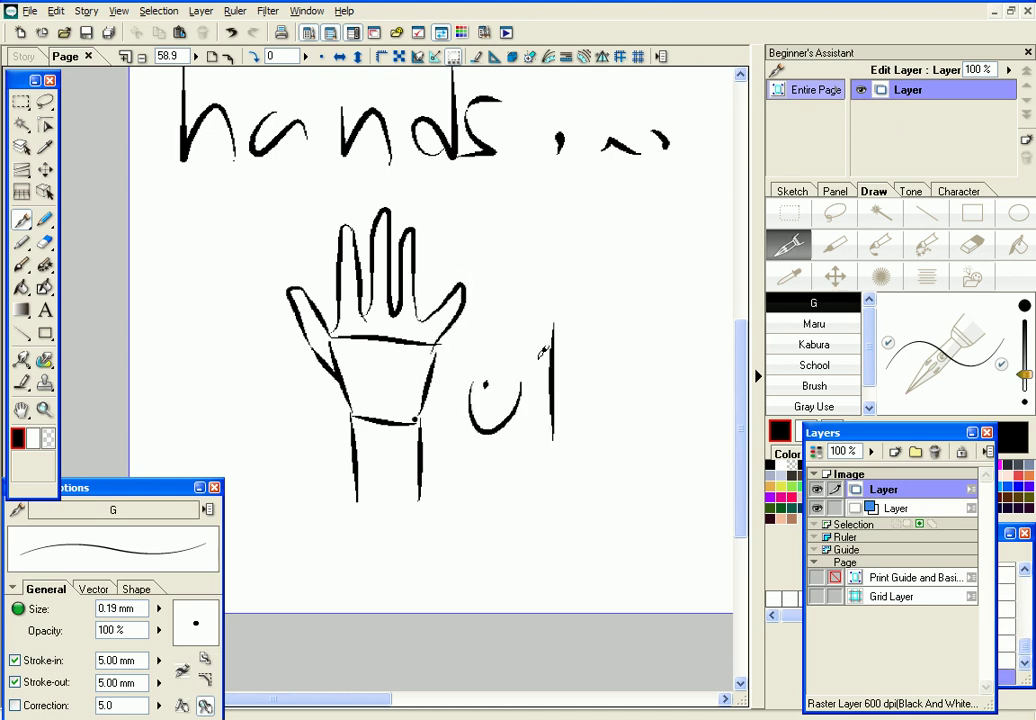
pyautogui.doubleClick(231, 33)
pyautogui.moveTo(529, 376); pyautogui.dragTo(531, 372)
pyautogui.moveTo(588, 326); pyautogui.dragTo(587, 440)
pyautogui.moveTo(641, 375); pyautogui.dragTo(628, 460)
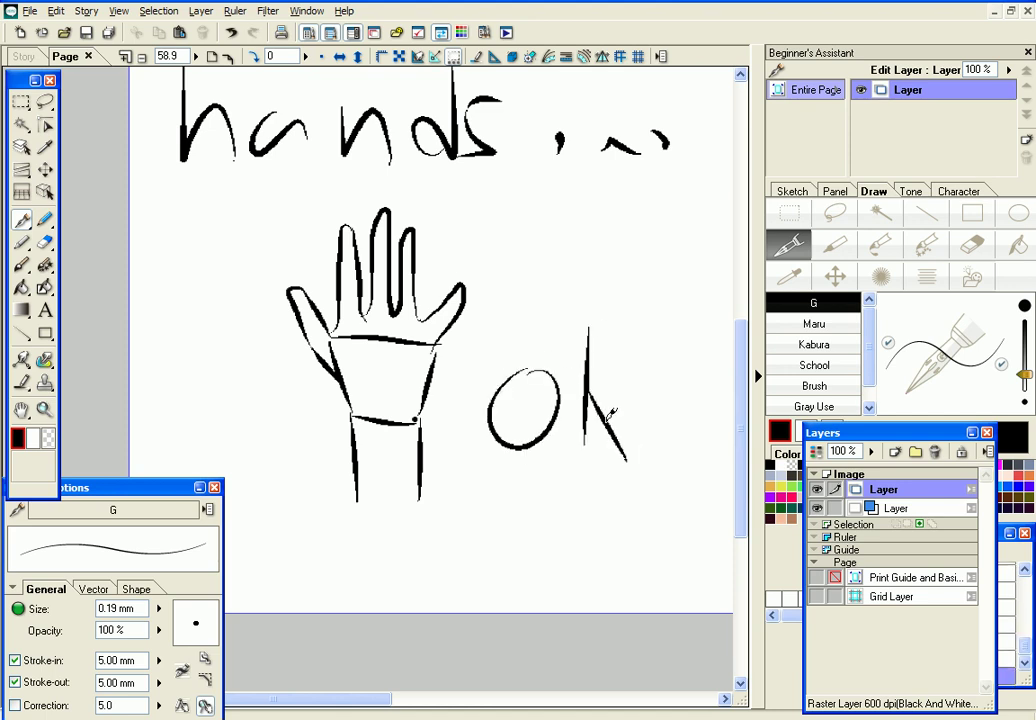
pyautogui.moveTo(486, 490)
pyautogui.mouseDown()
pyautogui.moveTo(527, 488)
pyautogui.moveTo(504, 548)
pyautogui.moveTo(580, 502)
pyautogui.moveTo(598, 542)
pyautogui.mouseUp()
pyautogui.moveTo(637, 479)
pyautogui.mouseDown()
pyautogui.moveTo(636, 545)
pyautogui.moveTo(650, 461)
pyautogui.mouseUp()
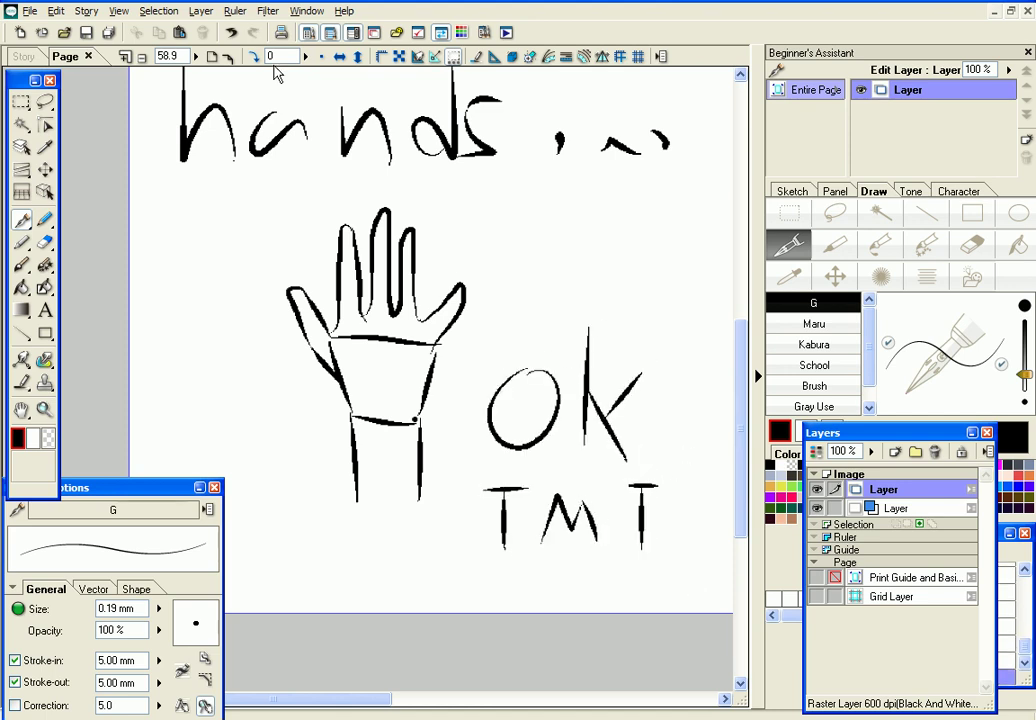
pyautogui.doubleClick(231, 32)
pyautogui.doubleClick(231, 32)
pyautogui.doubleClick(231, 32)
pyautogui.click(231, 32)
pyautogui.click(231, 32)
# Draw a second, downward-pointing forearm with a wrist line and palm box to the right of the finished hand
pyautogui.moveTo(354, 705); pyautogui.dragTo(406, 706)
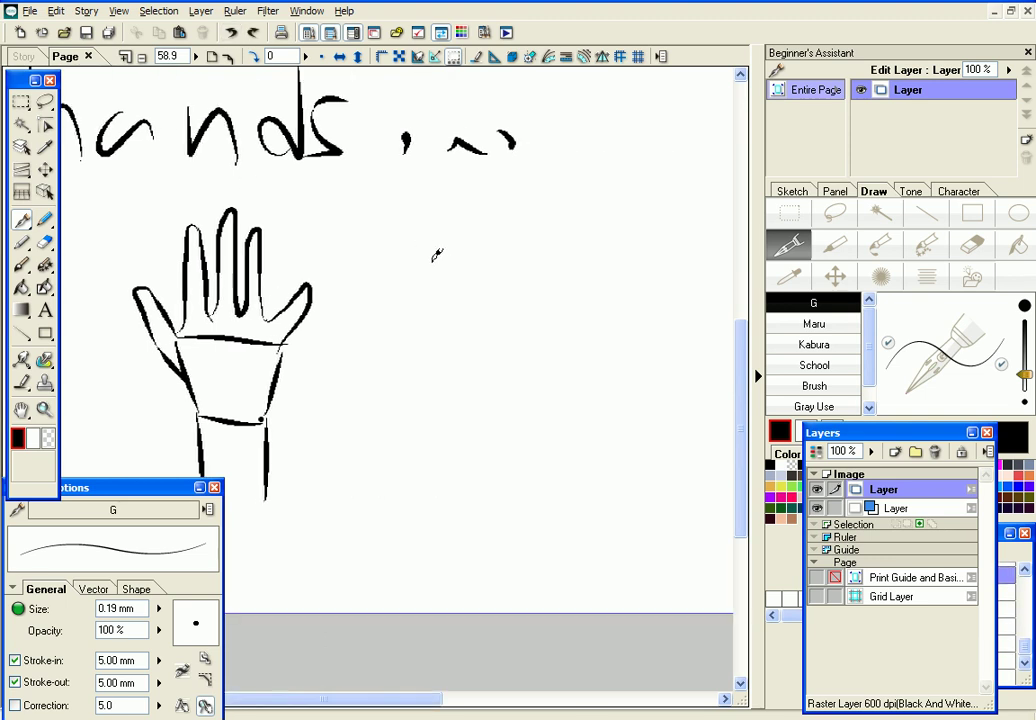
pyautogui.moveTo(404, 212); pyautogui.dragTo(416, 304)
pyautogui.moveTo(465, 211); pyautogui.dragTo(457, 306)
pyautogui.moveTo(417, 304)
pyautogui.mouseDown()
pyautogui.moveTo(464, 302)
pyautogui.moveTo(405, 383)
pyautogui.moveTo(468, 393)
pyautogui.mouseUp()
pyautogui.moveTo(462, 305); pyautogui.dragTo(468, 390)
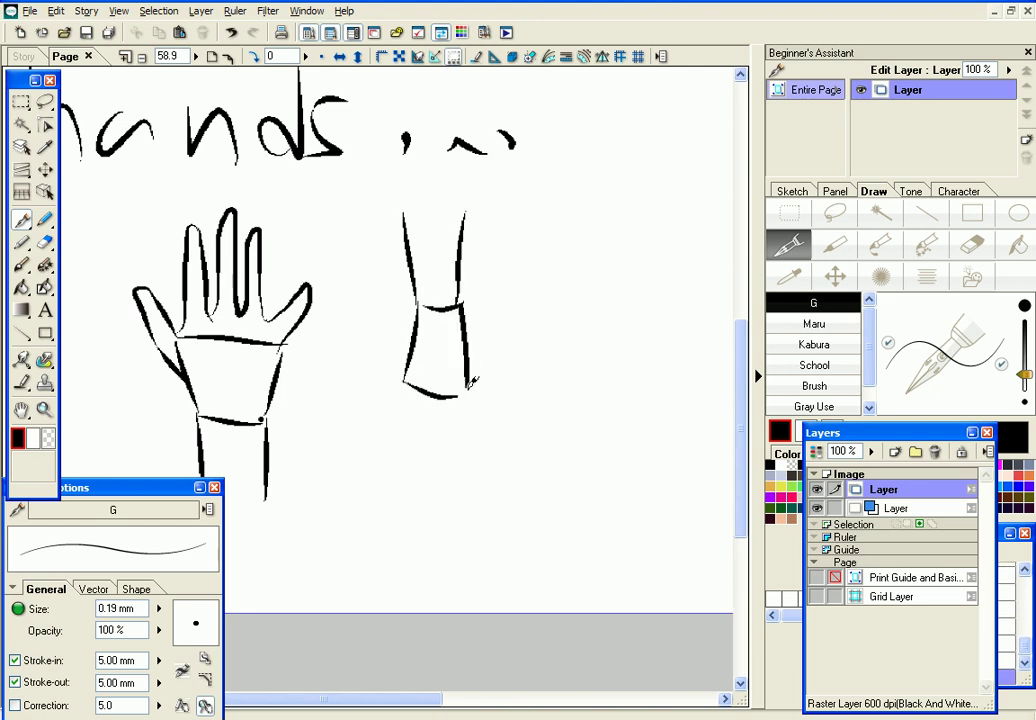
# Redraw the outer edge of the downward-pointing hand's palm and draw one long finger hanging from its knuckle line
pyautogui.click(231, 32)
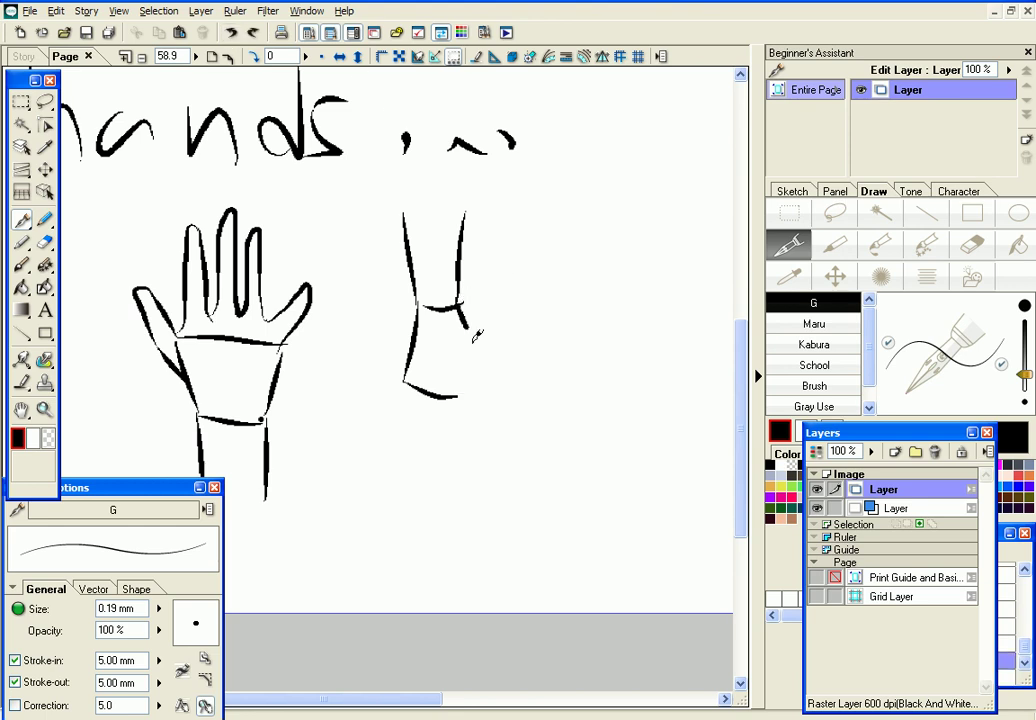
pyautogui.moveTo(461, 303); pyautogui.dragTo(452, 396)
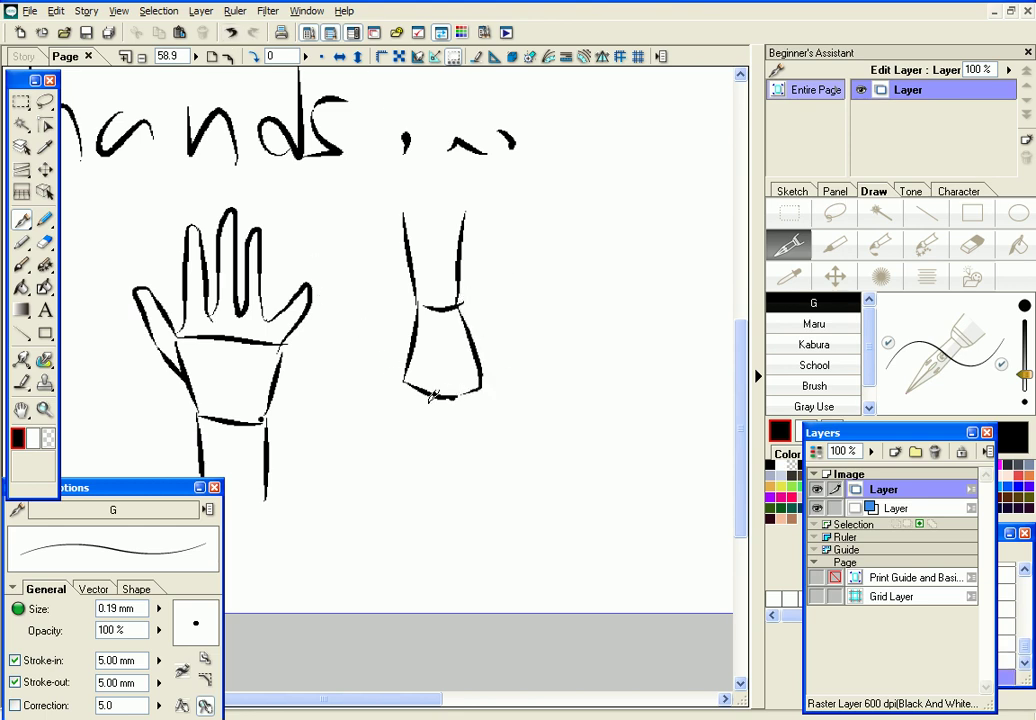
pyautogui.moveTo(418, 382); pyautogui.dragTo(416, 478)
pyautogui.click(231, 32)
pyautogui.moveTo(416, 392); pyautogui.dragTo(413, 482)
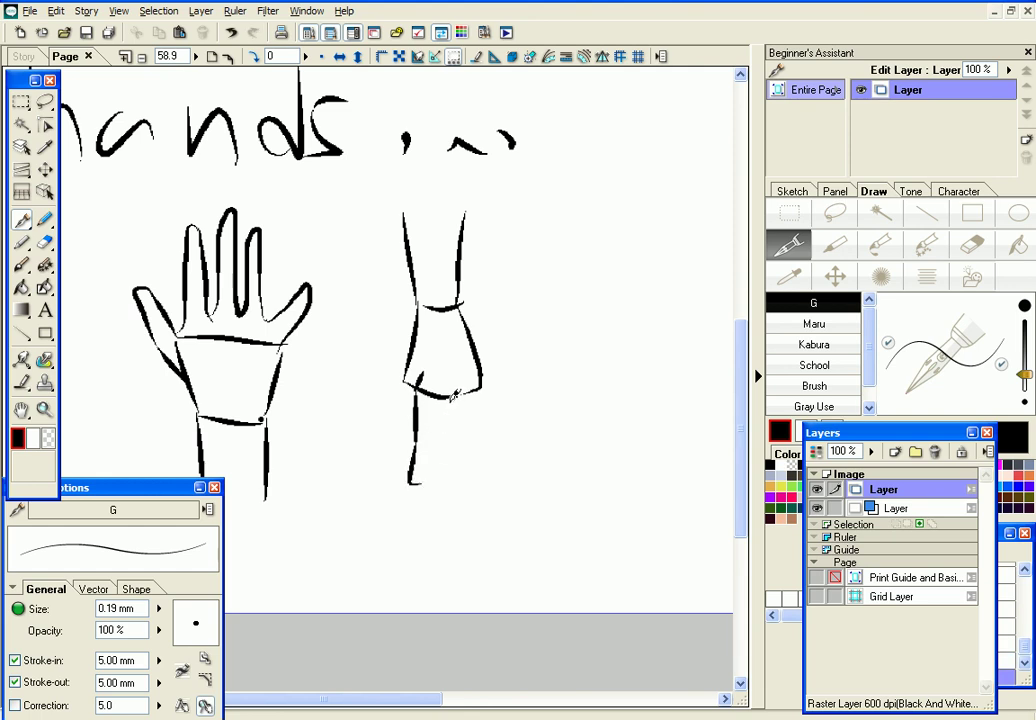
pyautogui.moveTo(440, 396); pyautogui.dragTo(420, 482)
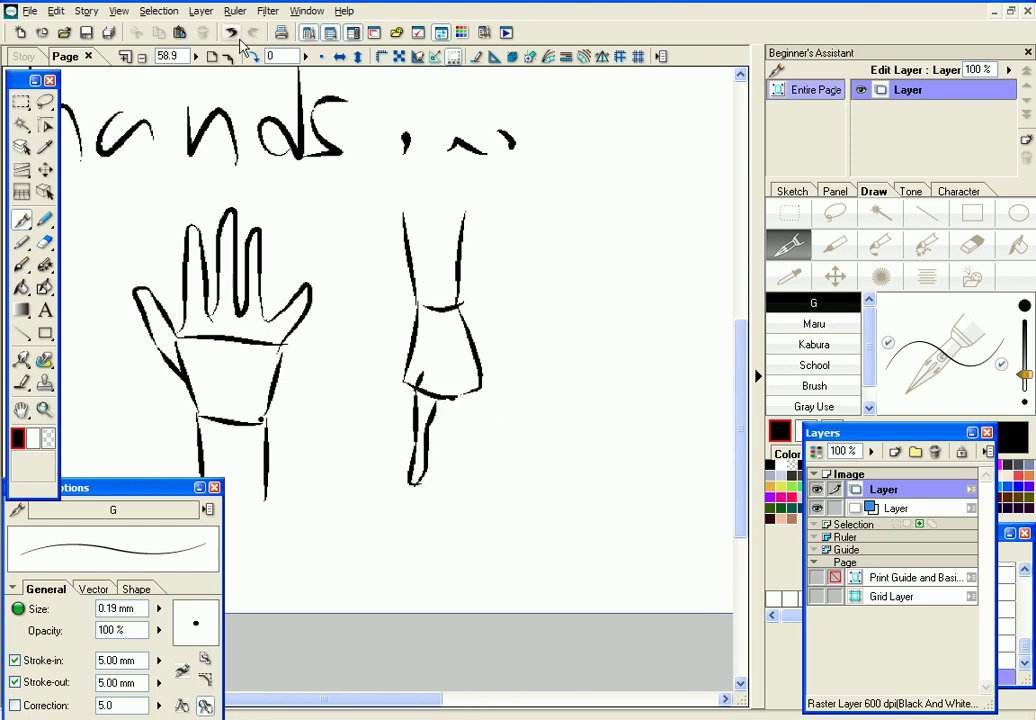
pyautogui.hotkey('ctrl', 'z')
pyautogui.hotkey('ctrl', 'z')
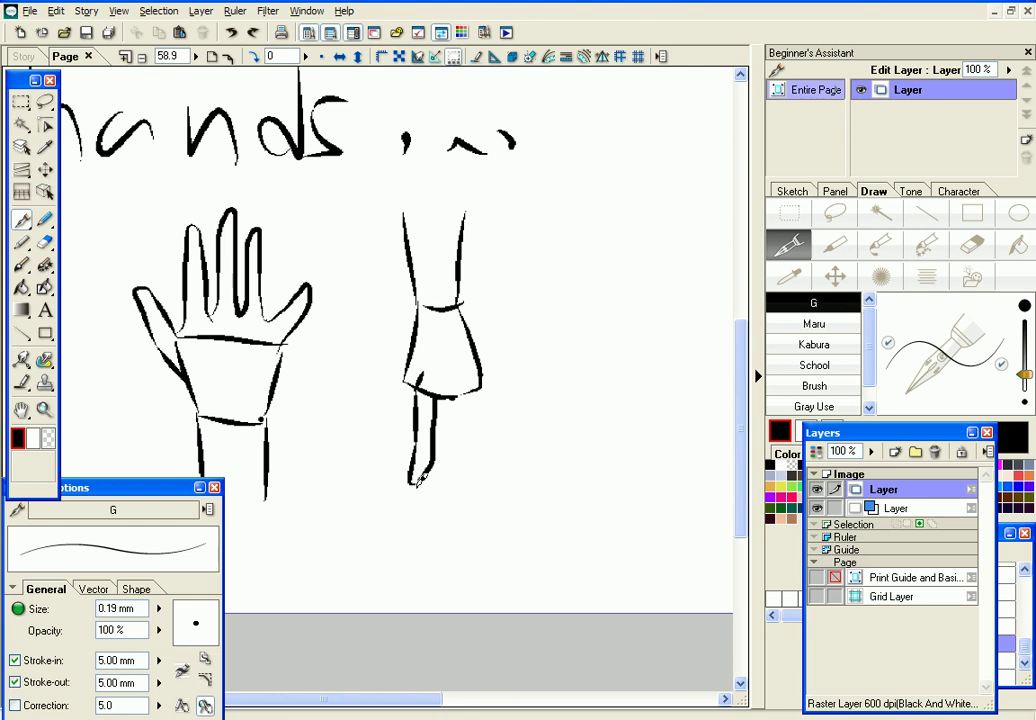
pyautogui.moveTo(416, 446)
pyautogui.mouseDown()
pyautogui.moveTo(418, 482)
pyautogui.moveTo(429, 487)
pyautogui.mouseUp()
pyautogui.moveTo(438, 401); pyautogui.dragTo(418, 498)
pyautogui.moveTo(411, 499); pyautogui.dragTo(416, 456)
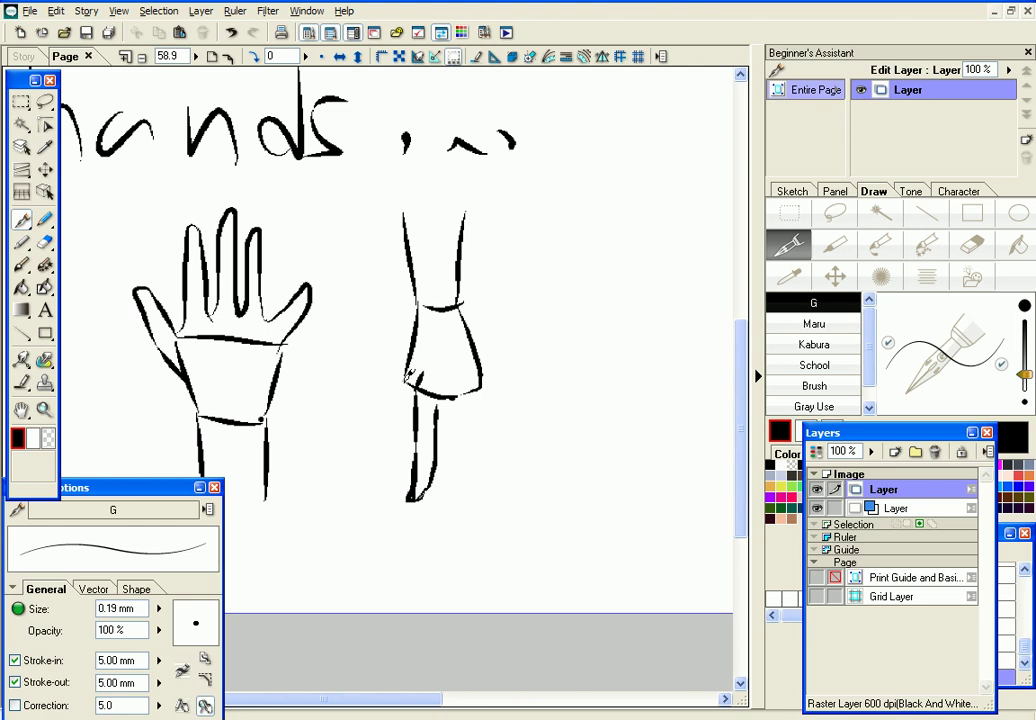
# Add the short side line and the three partly hidden fingers beside the downward-pointing hand's long finger
pyautogui.moveTo(402, 382)
pyautogui.mouseDown()
pyautogui.moveTo(444, 480)
pyautogui.moveTo(455, 480)
pyautogui.mouseUp()
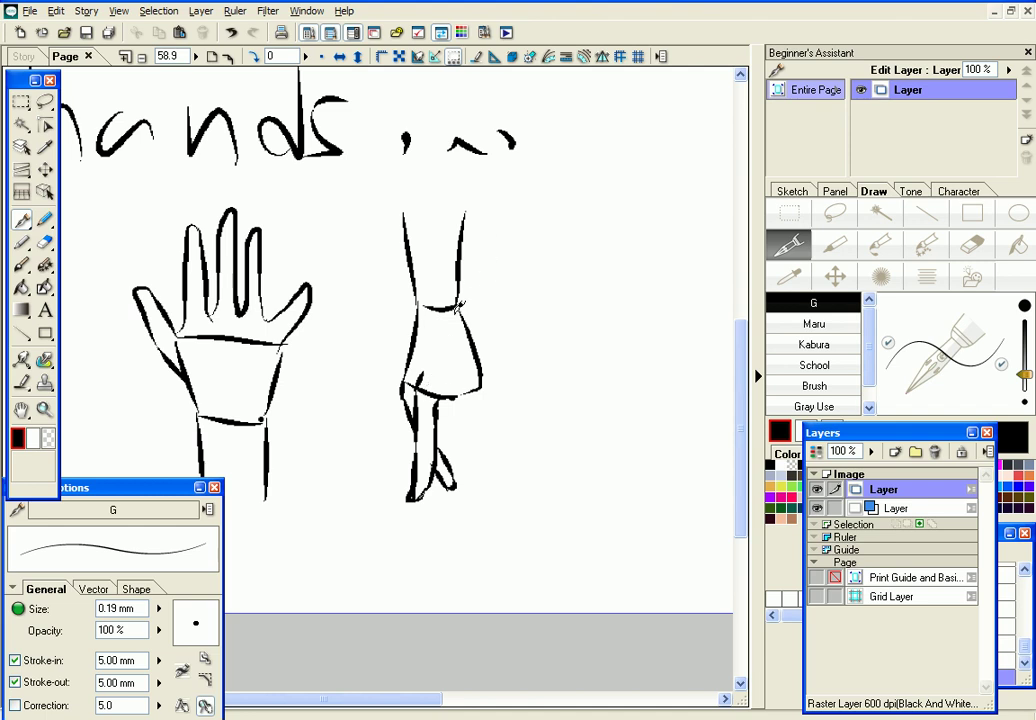
pyautogui.click(196, 57)
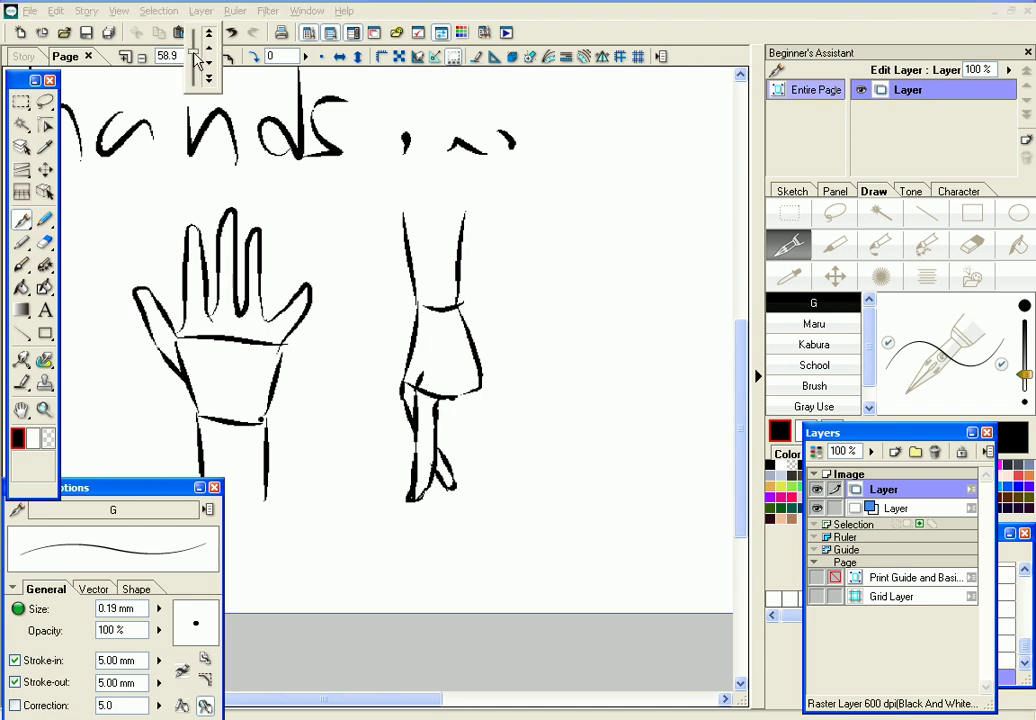
pyautogui.moveTo(195, 51); pyautogui.dragTo(193, 45)
pyautogui.moveTo(364, 699); pyautogui.dragTo(384, 699)
pyautogui.moveTo(738, 482); pyautogui.dragTo(739, 505)
pyautogui.moveTo(423, 382)
pyautogui.mouseDown()
pyautogui.moveTo(473, 450)
pyautogui.moveTo(442, 458)
pyautogui.mouseUp()
pyautogui.click(231, 33)
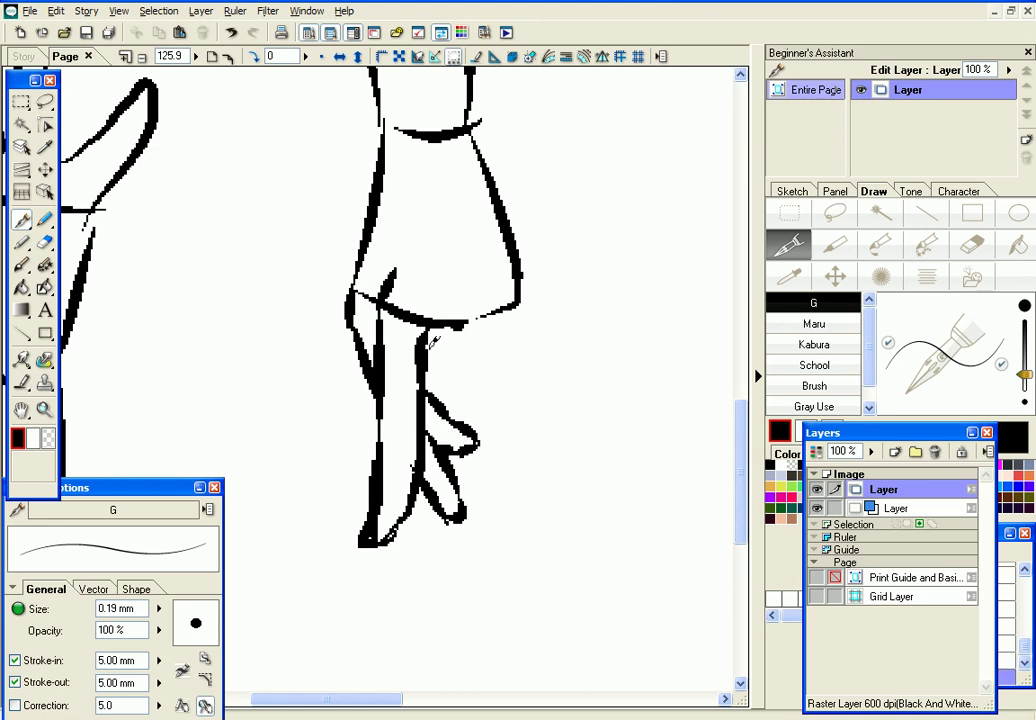
pyautogui.moveTo(424, 343); pyautogui.dragTo(484, 409)
pyautogui.moveTo(429, 386); pyautogui.dragTo(484, 410)
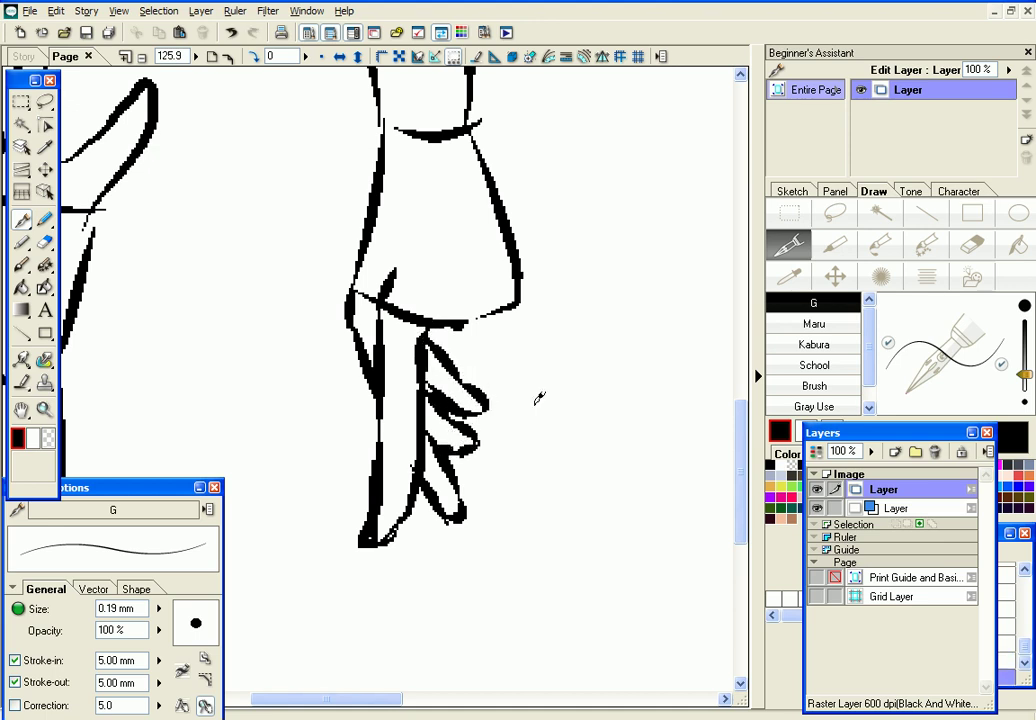
# Draw the downward-pointing hand's thumb from the palm corner and close the gap in the knuckle line
pyautogui.moveTo(476, 320)
pyautogui.mouseDown()
pyautogui.moveTo(507, 397)
pyautogui.moveTo(544, 432)
pyautogui.mouseUp()
pyautogui.moveTo(519, 303); pyautogui.dragTo(544, 393)
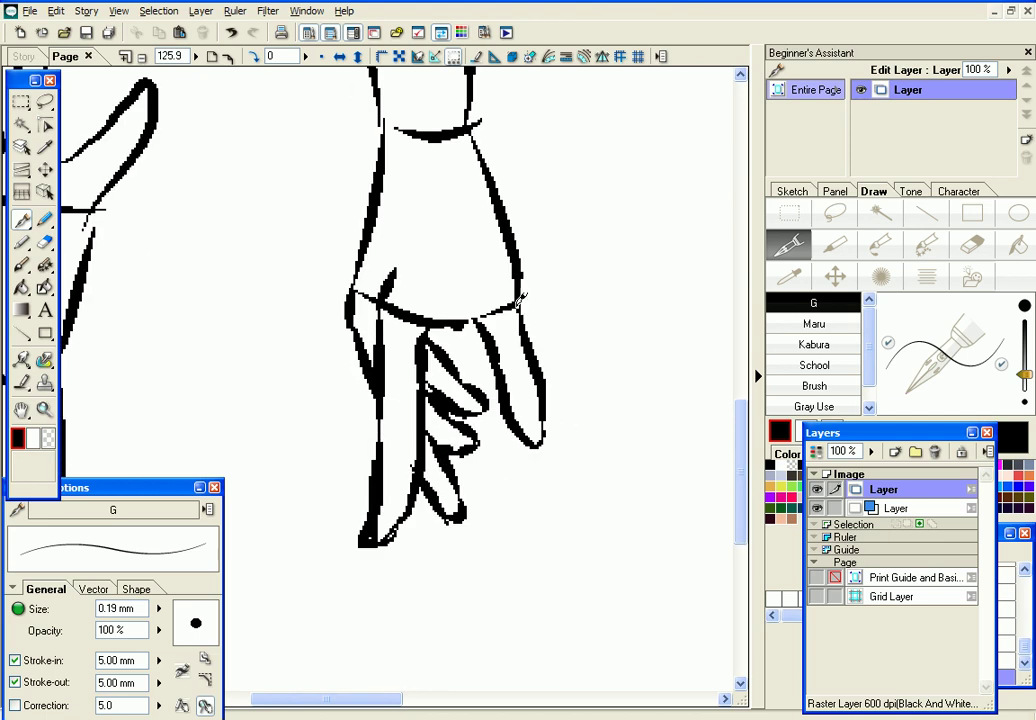
pyautogui.moveTo(546, 390); pyautogui.dragTo(538, 438)
pyautogui.moveTo(461, 325); pyautogui.dragTo(491, 325)
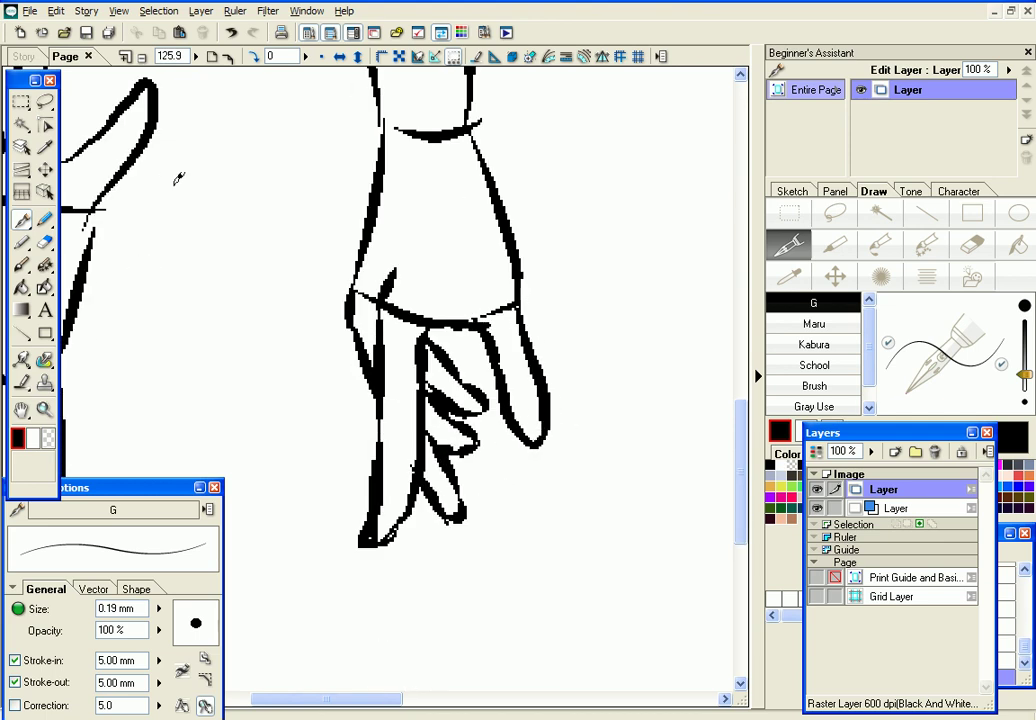
# Hand-letter a short note beside the two finished hands and undo the lettering
pyautogui.moveTo(197, 57); pyautogui.dragTo(199, 68)
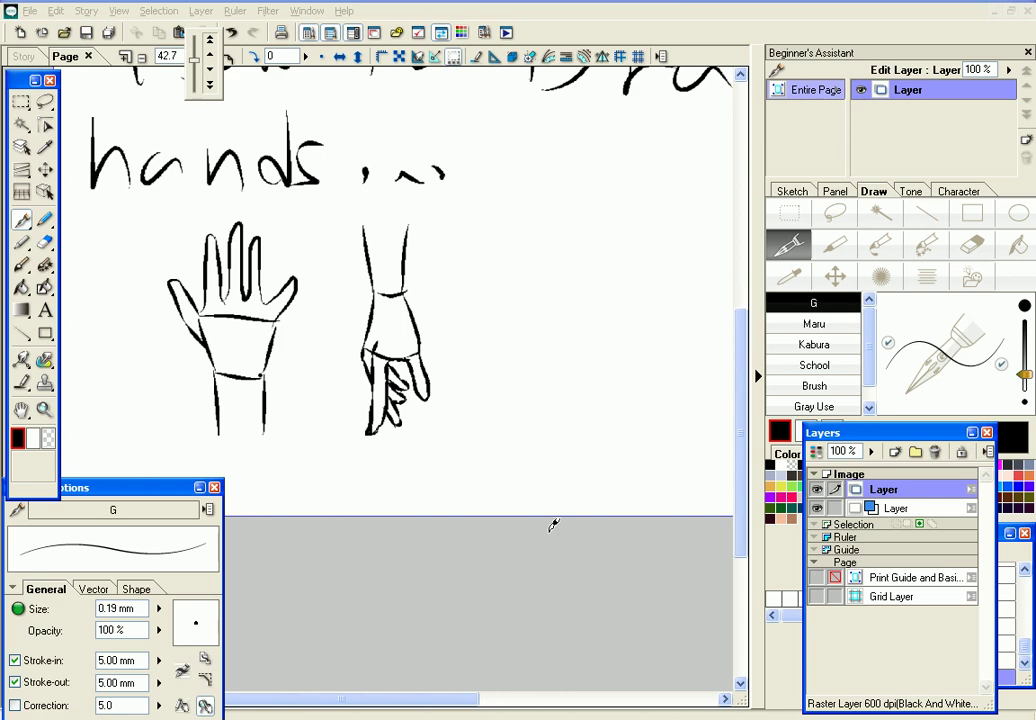
pyautogui.moveTo(478, 336)
pyautogui.mouseDown()
pyautogui.moveTo(506, 342)
pyautogui.moveTo(480, 334)
pyautogui.mouseUp()
pyautogui.moveTo(541, 334); pyautogui.dragTo(540, 395)
pyautogui.moveTo(574, 348); pyautogui.dragTo(572, 388)
pyautogui.moveTo(609, 328); pyautogui.dragTo(602, 372)
pyautogui.click(598, 393)
pyautogui.moveTo(478, 431)
pyautogui.mouseDown()
pyautogui.moveTo(538, 472)
pyautogui.moveTo(593, 455)
pyautogui.mouseUp()
pyautogui.click(231, 32)
pyautogui.click(231, 32)
pyautogui.click(231, 32)
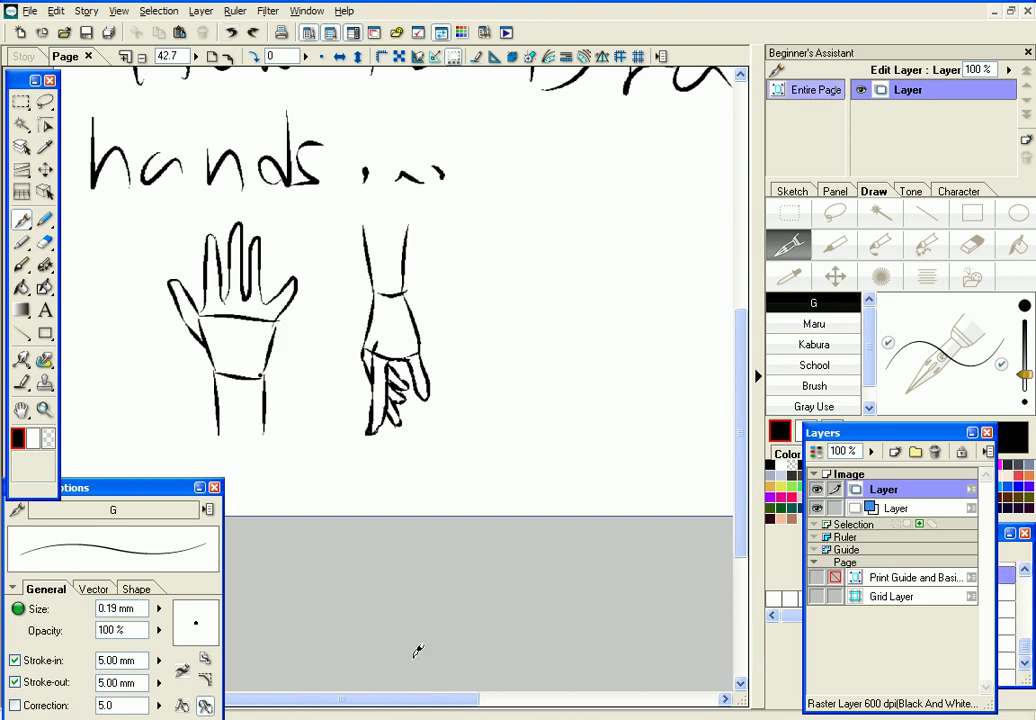
# Draw a third hand's palm box, wrist line and upright forearm to the right of the downward-pointing hand
pyautogui.moveTo(416, 700); pyautogui.dragTo(447, 700)
pyautogui.moveTo(415, 412)
pyautogui.mouseDown()
pyautogui.moveTo(415, 355)
pyautogui.moveTo(474, 354)
pyautogui.mouseUp()
pyautogui.moveTo(472, 356); pyautogui.dragTo(450, 421)
pyautogui.moveTo(408, 362)
pyautogui.mouseDown()
pyautogui.moveTo(422, 416)
pyautogui.moveTo(399, 303)
pyautogui.moveTo(481, 303)
pyautogui.mouseUp()
pyautogui.moveTo(484, 306)
pyautogui.mouseDown()
pyautogui.moveTo(467, 372)
pyautogui.moveTo(419, 430)
pyautogui.mouseUp()
pyautogui.moveTo(463, 370); pyautogui.dragTo(456, 424)
# Draw a slanted outer finger on the third hand's palm and try an upright finger beside it
pyautogui.moveTo(405, 314); pyautogui.dragTo(371, 272)
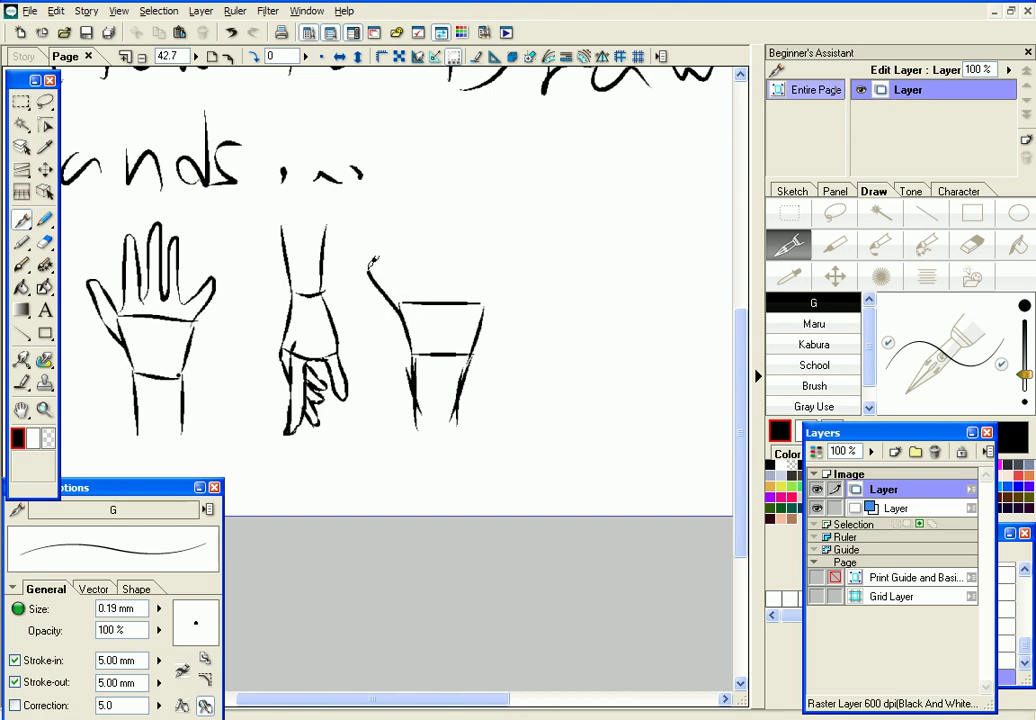
pyautogui.hotkey('ctrl', 'z')
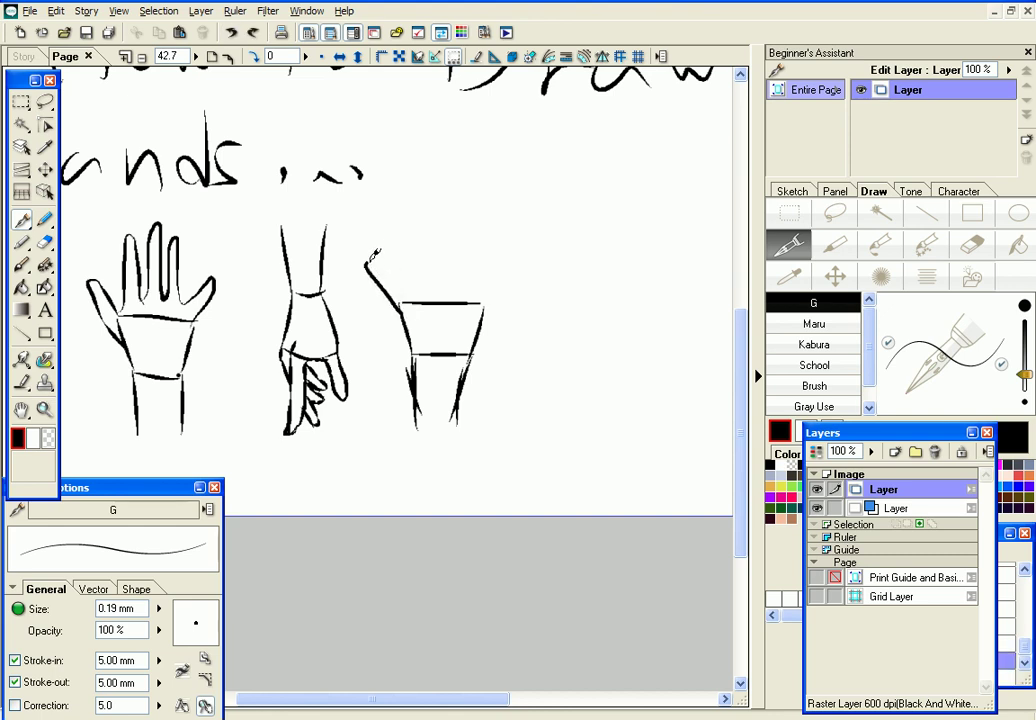
pyautogui.moveTo(402, 285); pyautogui.dragTo(400, 284)
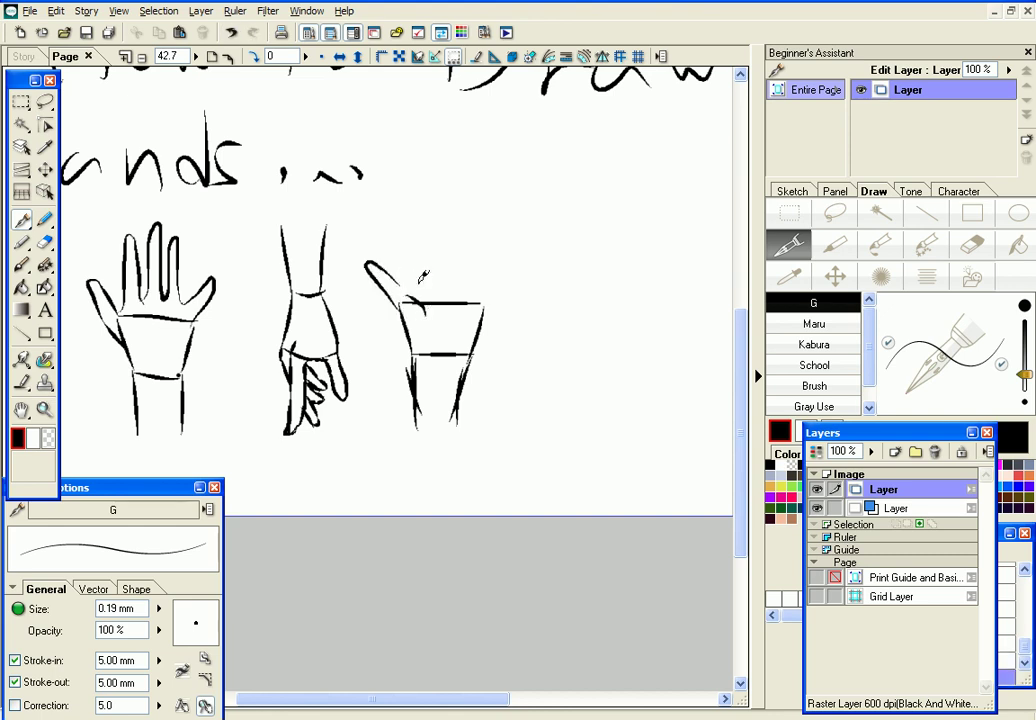
pyautogui.hotkey('ctrl', 'z')
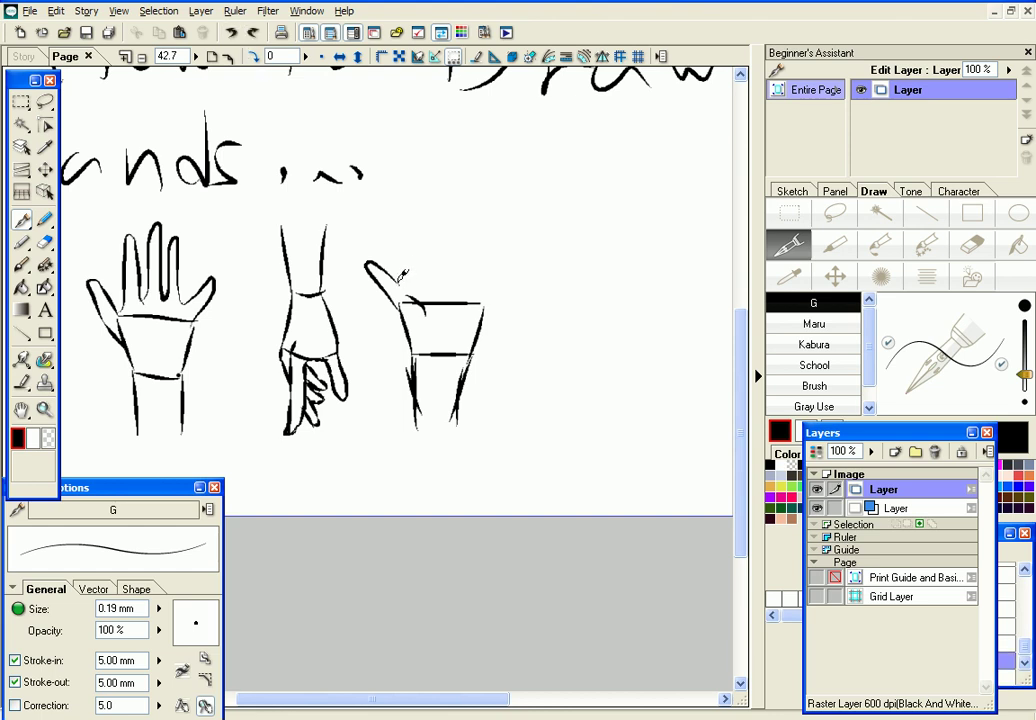
pyautogui.moveTo(419, 281); pyautogui.dragTo(409, 238)
pyautogui.click(235, 34)
pyautogui.click(235, 34)
pyautogui.click(256, 36)
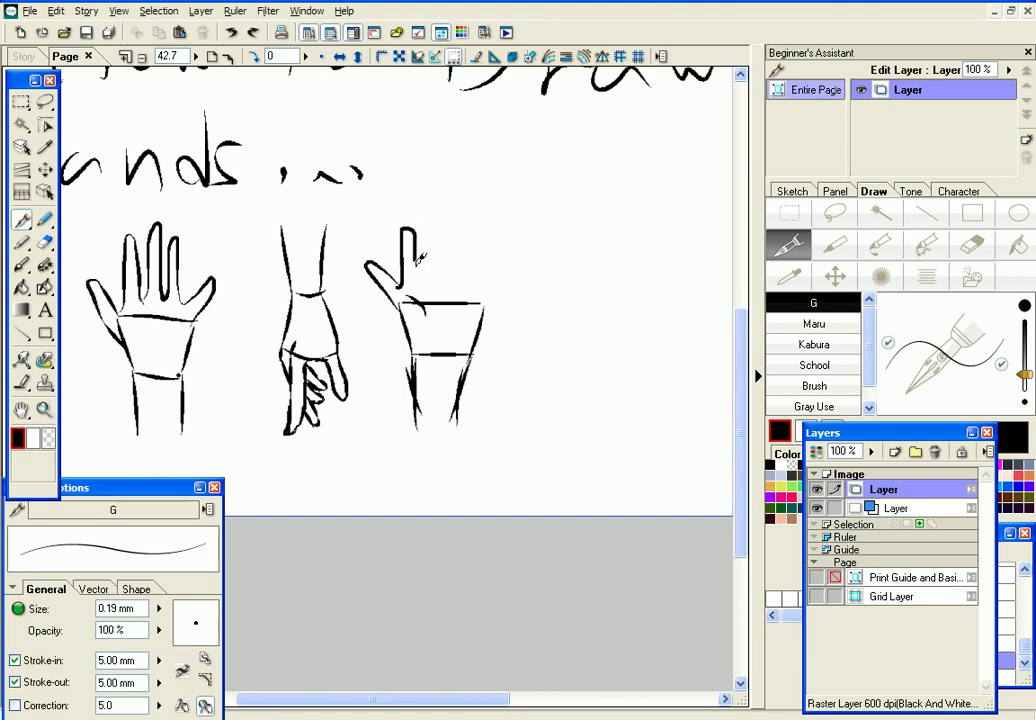
# Zoom in to 100% and draw a longer finger next to the third hand's slanted outer finger
pyautogui.click(197, 58)
pyautogui.click(192, 42)
pyautogui.moveTo(739, 426); pyautogui.dragTo(739, 386)
pyautogui.moveTo(403, 700); pyautogui.dragTo(424, 701)
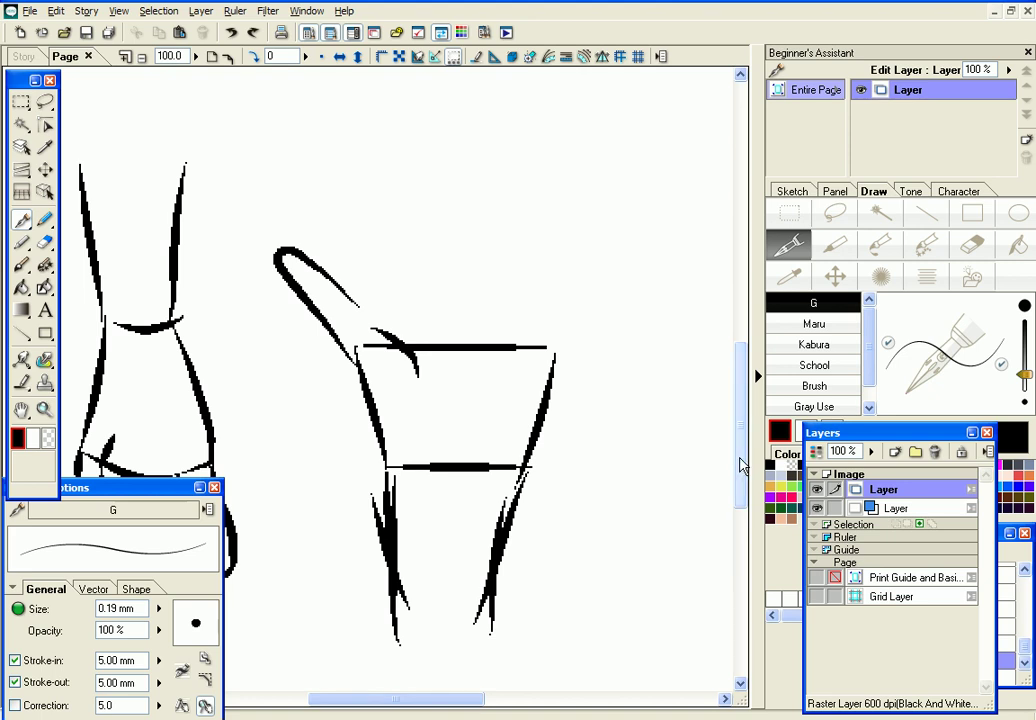
pyautogui.moveTo(738, 459); pyautogui.dragTo(738, 451)
pyautogui.moveTo(360, 330)
pyautogui.mouseDown()
pyautogui.moveTo(338, 187)
pyautogui.moveTo(345, 122)
pyautogui.moveTo(418, 306)
pyautogui.moveTo(427, 259)
pyautogui.mouseUp()
pyautogui.click(233, 33)
# Try several outlines for the third hand's middle finger, drawing it with the neighbouring finger and the thumb
pyautogui.moveTo(409, 304); pyautogui.dragTo(417, 199)
pyautogui.click(233, 33)
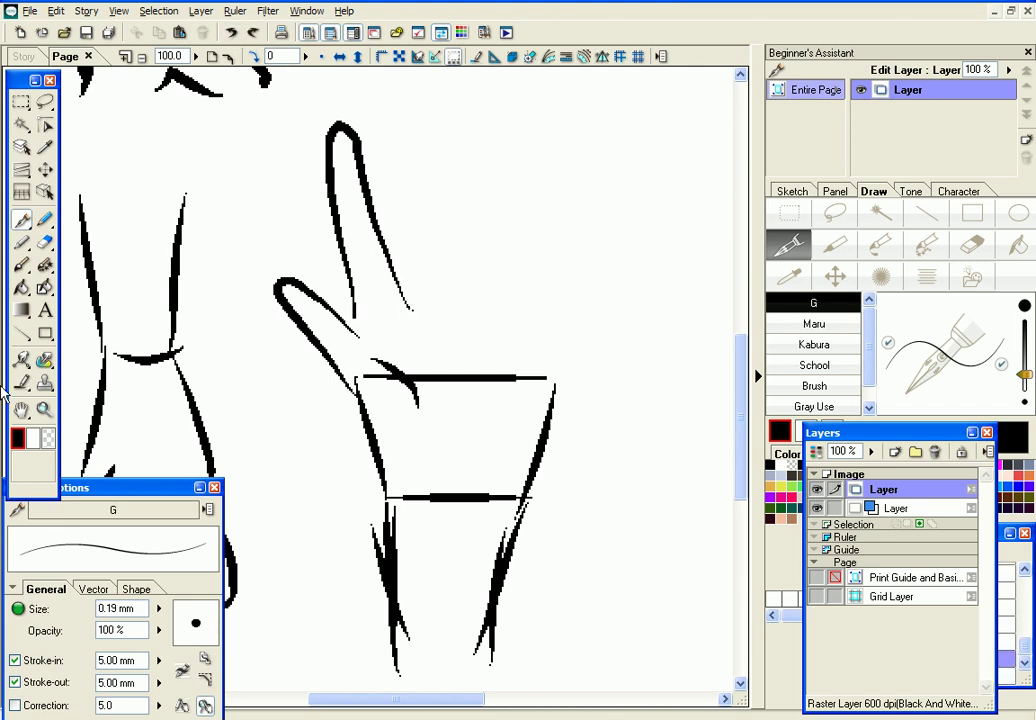
pyautogui.moveTo(409, 305); pyautogui.dragTo(418, 167)
pyautogui.click(233, 33)
pyautogui.moveTo(402, 291)
pyautogui.mouseDown()
pyautogui.moveTo(415, 260)
pyautogui.moveTo(417, 183)
pyautogui.mouseUp()
pyautogui.click(233, 33)
pyautogui.click(233, 33)
pyautogui.moveTo(402, 291)
pyautogui.mouseDown()
pyautogui.moveTo(430, 87)
pyautogui.moveTo(454, 88)
pyautogui.moveTo(473, 288)
pyautogui.moveTo(496, 256)
pyautogui.moveTo(516, 159)
pyautogui.moveTo(544, 147)
pyautogui.moveTo(528, 312)
pyautogui.mouseUp()
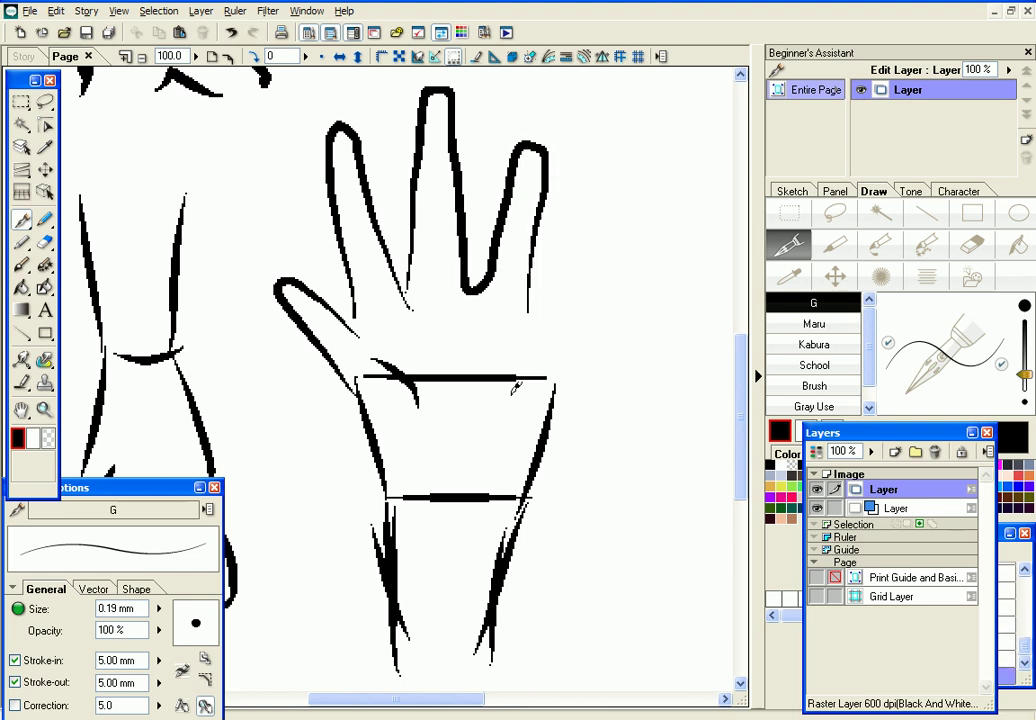
pyautogui.moveTo(487, 398)
pyautogui.mouseDown()
pyautogui.moveTo(546, 311)
pyautogui.moveTo(589, 281)
pyautogui.moveTo(632, 267)
pyautogui.moveTo(648, 274)
pyautogui.moveTo(553, 383)
pyautogui.mouseUp()
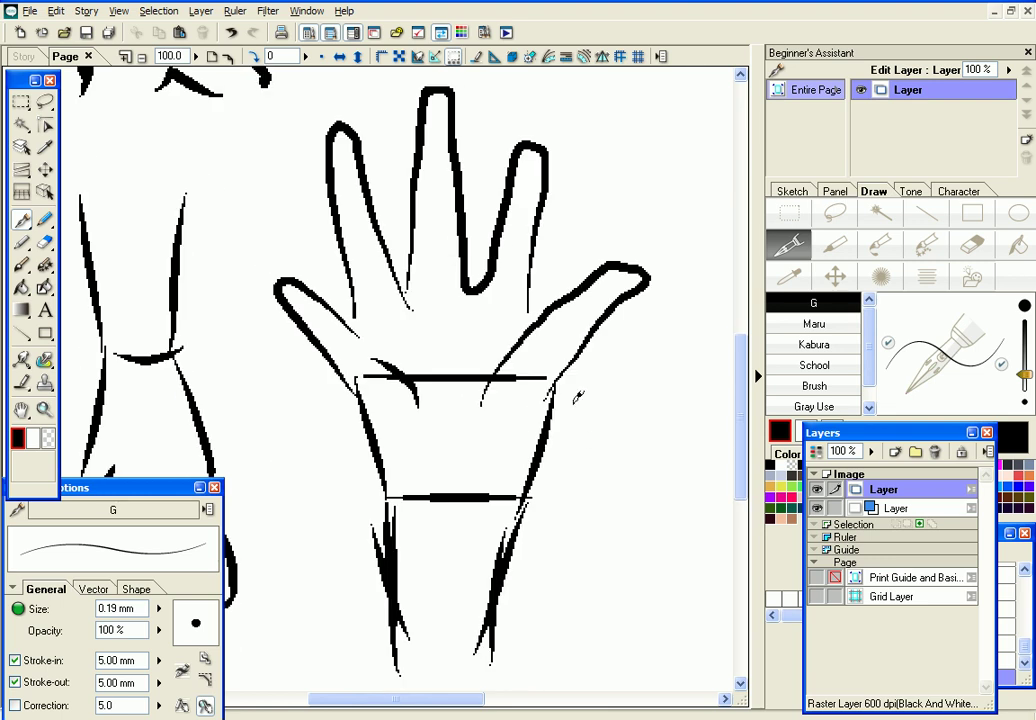
# Make lettering strokes beside the third hand and undo them
pyautogui.moveTo(567, 528)
pyautogui.mouseDown()
pyautogui.moveTo(607, 510)
pyautogui.moveTo(621, 430)
pyautogui.mouseUp()
pyautogui.moveTo(669, 440)
pyautogui.mouseDown()
pyautogui.moveTo(676, 461)
pyautogui.moveTo(669, 440)
pyautogui.mouseUp()
pyautogui.moveTo(694, 371); pyautogui.dragTo(716, 488)
pyautogui.click(712, 529)
pyautogui.click(231, 33)
pyautogui.click(231, 33)
pyautogui.click(231, 33)
pyautogui.click(231, 33)
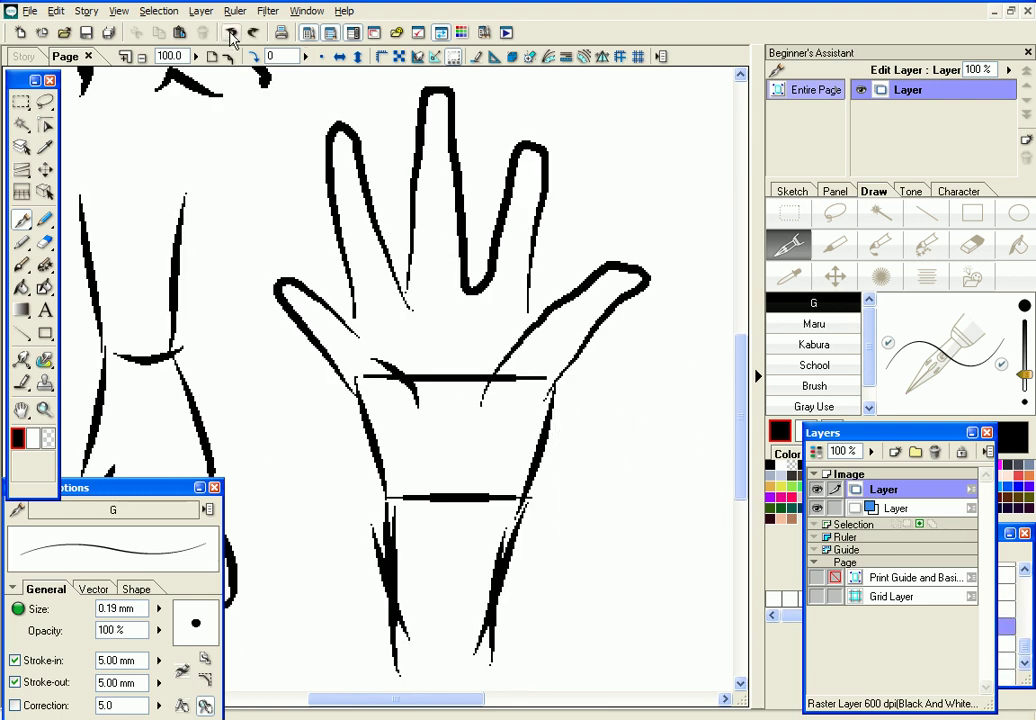
# Undo the third hand's fingers and thumb back to the bare palm box and forearm
pyautogui.click(230, 35)
pyautogui.click(230, 35)
pyautogui.click(230, 35)
pyautogui.click(230, 35)
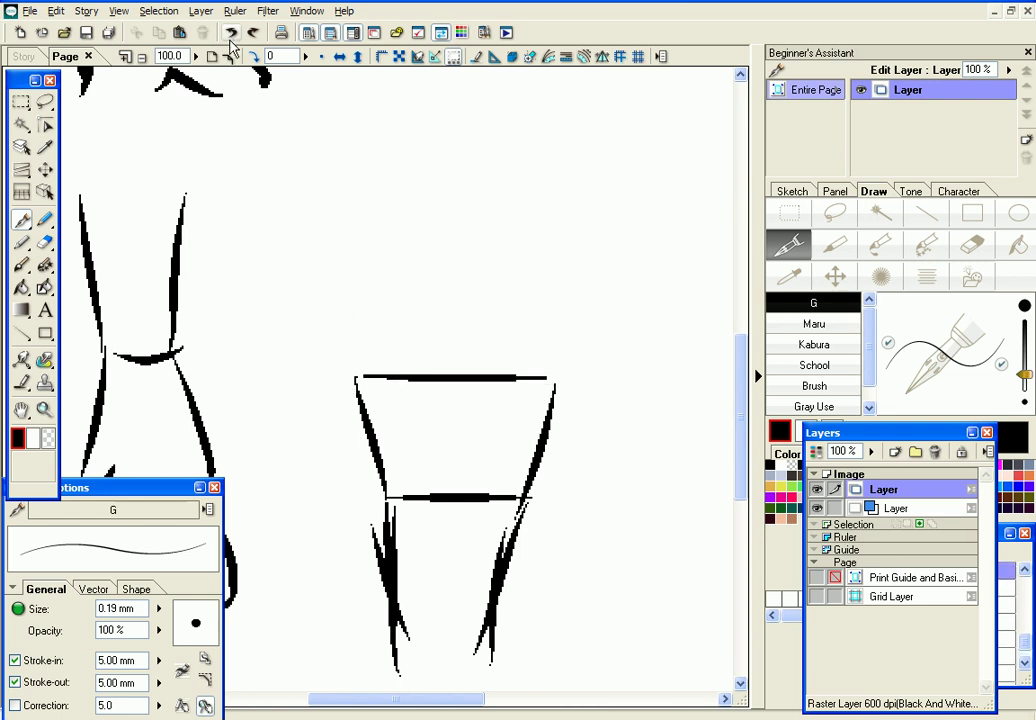
# Draw a question mark followed by three dots above the third palm and undo them
pyautogui.moveTo(382, 212)
pyautogui.mouseDown()
pyautogui.moveTo(427, 258)
pyautogui.moveTo(488, 288)
pyautogui.mouseUp()
pyautogui.click(425, 280)
pyautogui.moveTo(540, 264); pyautogui.dragTo(536, 287)
pyautogui.moveTo(582, 264); pyautogui.dragTo(586, 284)
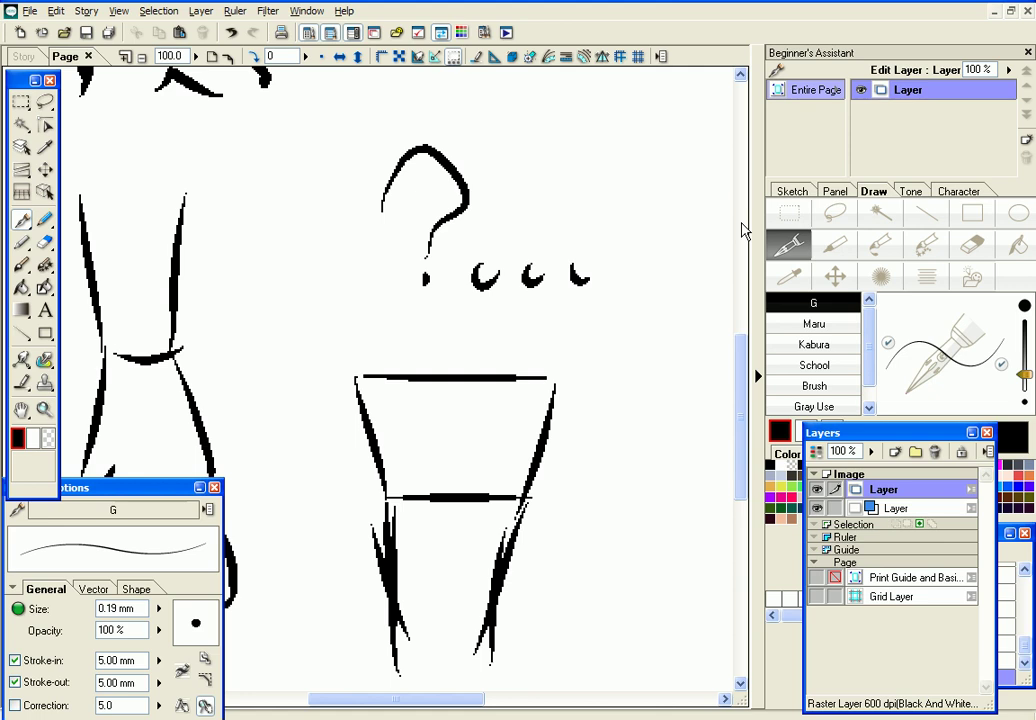
pyautogui.scroll(-2, 742, 230)
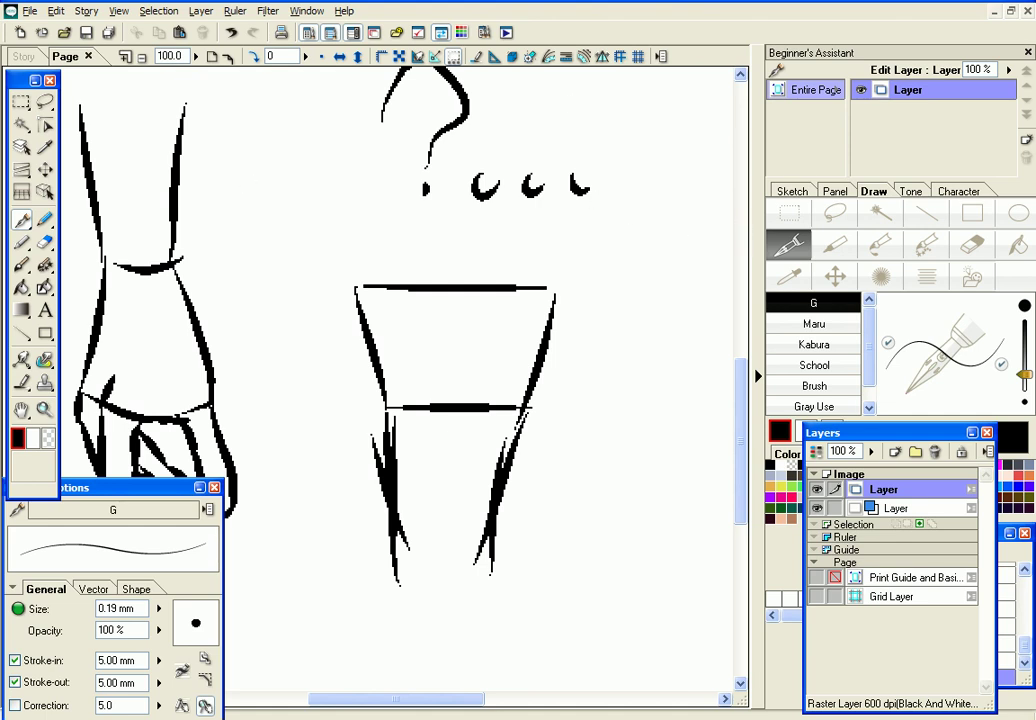
pyautogui.click(234, 33)
pyautogui.click(234, 33)
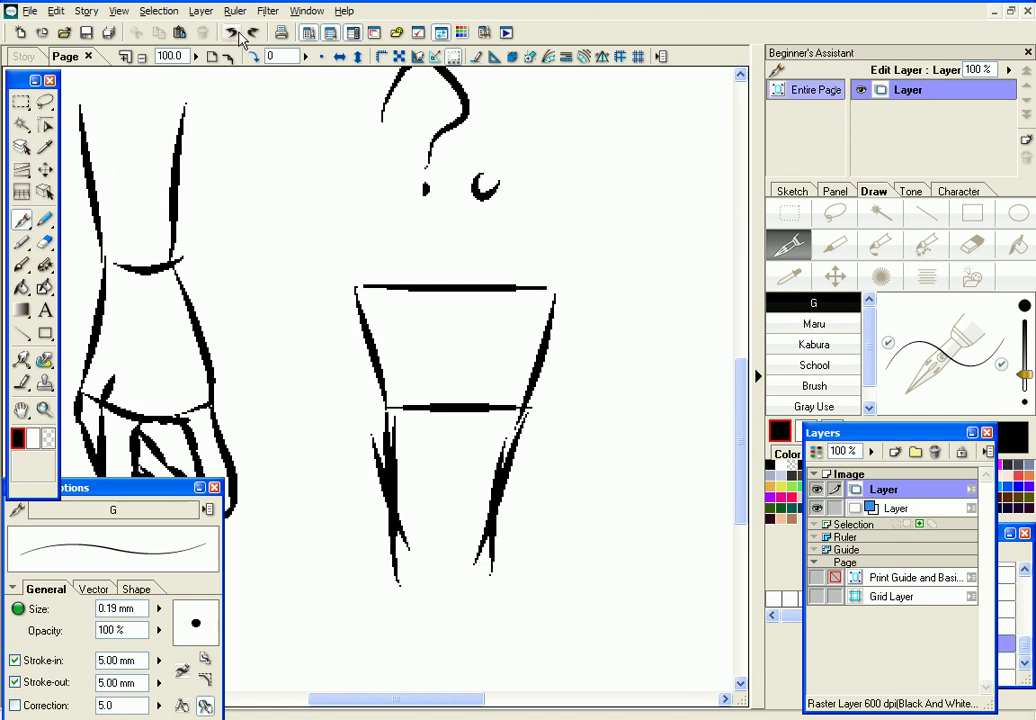
pyautogui.click(238, 32)
pyautogui.click(238, 32)
pyautogui.click(238, 32)
# Hand-letter "OK!" above the third palm and undo the lettering
pyautogui.moveTo(430, 115)
pyautogui.mouseDown()
pyautogui.moveTo(460, 122)
pyautogui.moveTo(510, 212)
pyautogui.mouseUp()
pyautogui.moveTo(512, 152); pyautogui.dragTo(565, 205)
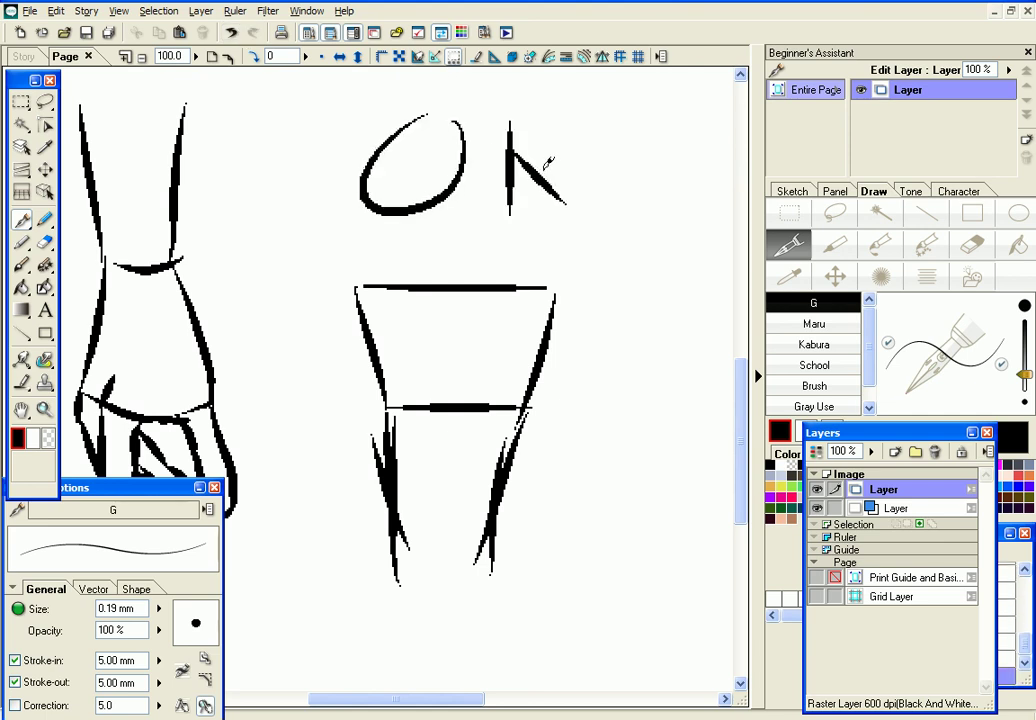
pyautogui.moveTo(590, 117); pyautogui.dragTo(535, 178)
pyautogui.moveTo(648, 115); pyautogui.dragTo(648, 185)
pyautogui.click(646, 222)
pyautogui.click(232, 28)
pyautogui.click(232, 28)
pyautogui.click(232, 28)
pyautogui.click(232, 28)
pyautogui.click(232, 28)
pyautogui.click(232, 28)
# Zoom out to 72.4% and draw the slanted outer finger with a short crease on the third palm
pyautogui.moveTo(740, 438); pyautogui.dragTo(741, 411)
pyautogui.click(196, 57)
pyautogui.moveTo(198, 57)
pyautogui.mouseDown()
pyautogui.moveTo(201, 71)
pyautogui.moveTo(190, 73)
pyautogui.moveTo(196, 50)
pyautogui.mouseUp()
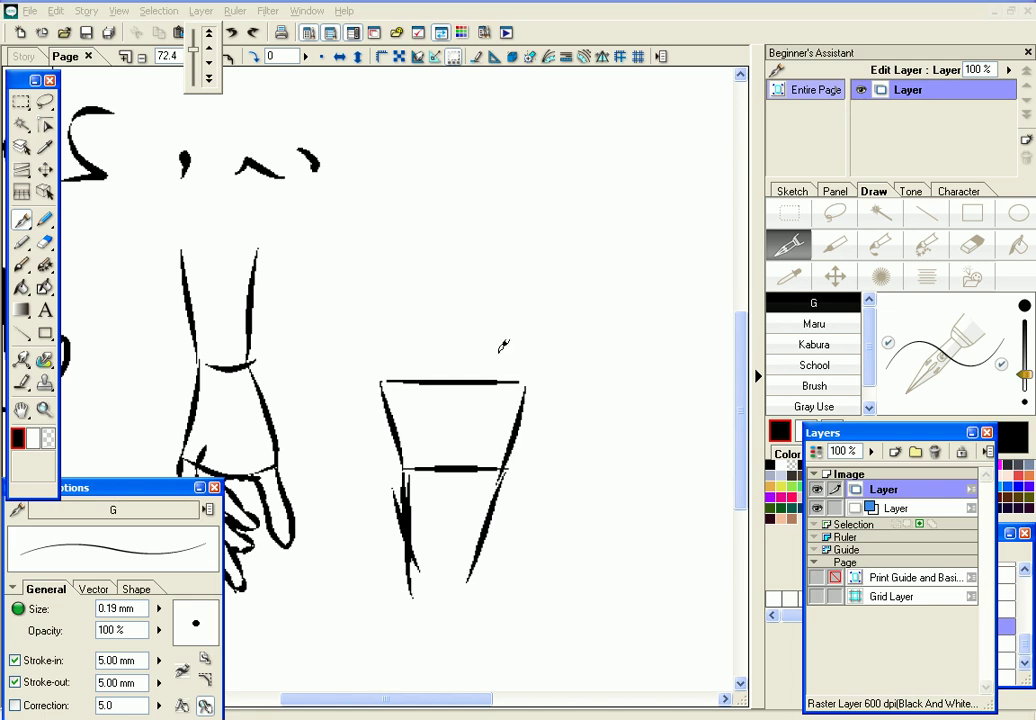
pyautogui.click(392, 398)
pyautogui.moveTo(398, 386)
pyautogui.mouseDown()
pyautogui.moveTo(358, 325)
pyautogui.moveTo(412, 380)
pyautogui.moveTo(426, 416)
pyautogui.mouseUp()
# Try one outline for the third hand's remaining fingers and thumb, and undo it back to the outer finger
pyautogui.moveTo(395, 370)
pyautogui.mouseDown()
pyautogui.moveTo(407, 370)
pyautogui.moveTo(401, 274)
pyautogui.mouseUp()
pyautogui.click(231, 33)
pyautogui.moveTo(410, 368)
pyautogui.mouseDown()
pyautogui.moveTo(386, 286)
pyautogui.moveTo(400, 258)
pyautogui.moveTo(434, 350)
pyautogui.moveTo(467, 226)
pyautogui.moveTo(490, 350)
pyautogui.moveTo(520, 281)
pyautogui.moveTo(526, 345)
pyautogui.mouseUp()
pyautogui.moveTo(497, 405)
pyautogui.mouseDown()
pyautogui.moveTo(562, 345)
pyautogui.moveTo(516, 413)
pyautogui.mouseUp()
pyautogui.scroll(2, 539, 331)
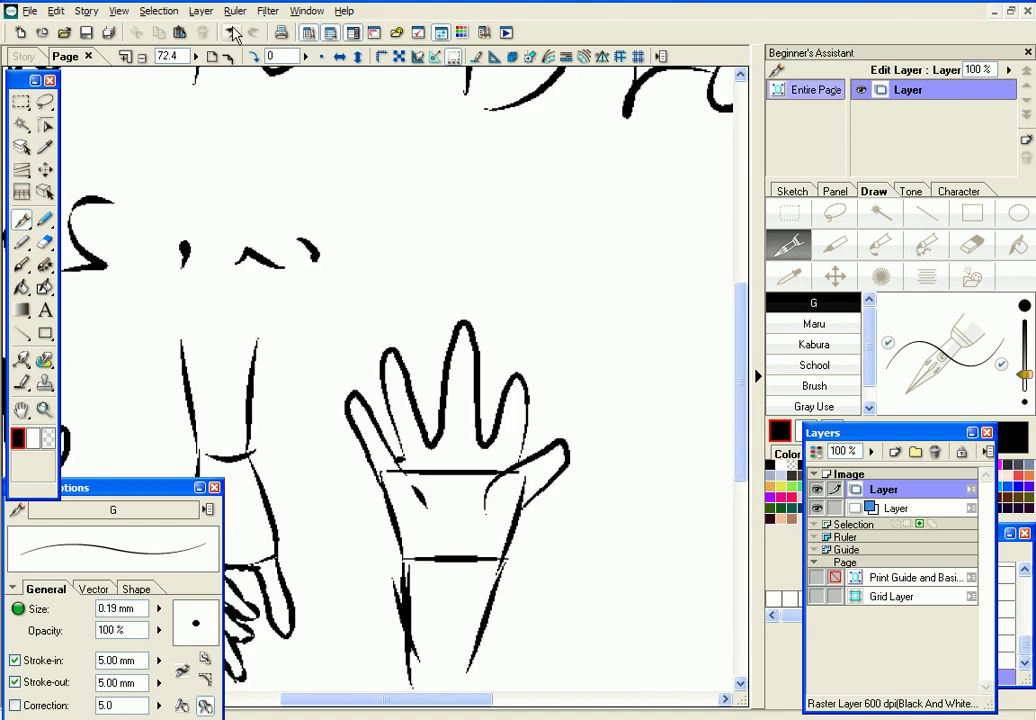
pyautogui.click(231, 32)
pyautogui.click(231, 32)
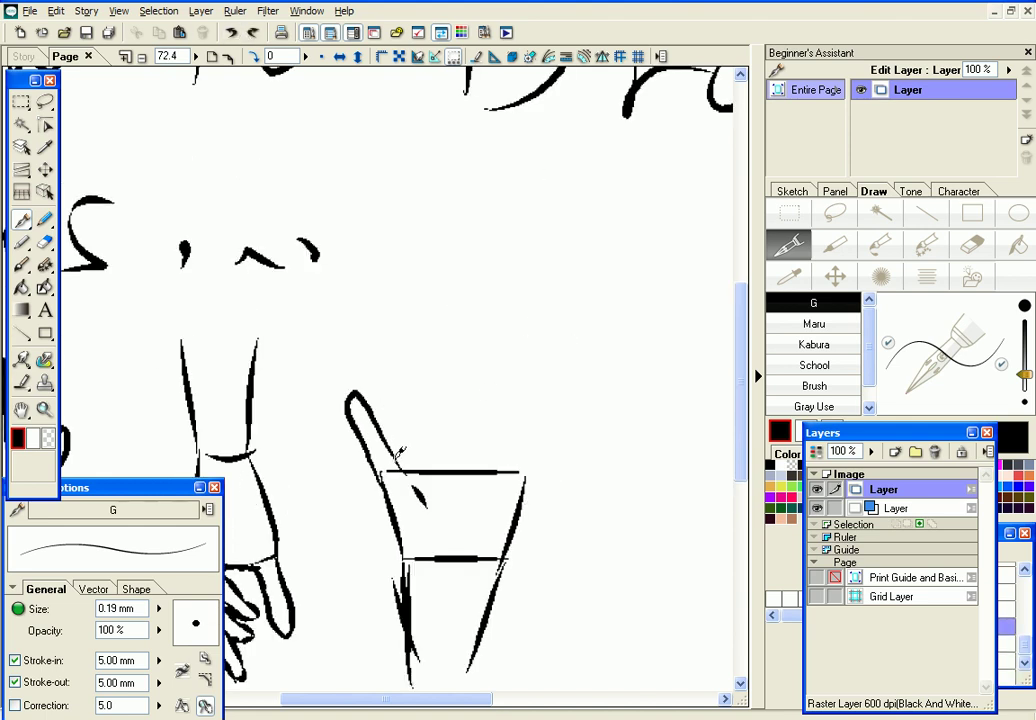
# Draw the third hand's three remaining fingers and its outstretched thumb to complete the open hand
pyautogui.moveTo(405, 458)
pyautogui.mouseDown()
pyautogui.moveTo(390, 323)
pyautogui.moveTo(412, 342)
pyautogui.moveTo(432, 412)
pyautogui.moveTo(437, 442)
pyautogui.moveTo(412, 448)
pyautogui.moveTo(383, 328)
pyautogui.moveTo(407, 342)
pyautogui.moveTo(441, 444)
pyautogui.moveTo(454, 311)
pyautogui.moveTo(476, 326)
pyautogui.moveTo(477, 434)
pyautogui.moveTo(523, 341)
pyautogui.moveTo(512, 440)
pyautogui.mouseUp()
pyautogui.click(231, 32)
pyautogui.moveTo(413, 487)
pyautogui.mouseDown()
pyautogui.moveTo(483, 486)
pyautogui.moveTo(572, 419)
pyautogui.moveTo(582, 434)
pyautogui.moveTo(514, 500)
pyautogui.mouseUp()
pyautogui.scroll(-3, 527, 492)
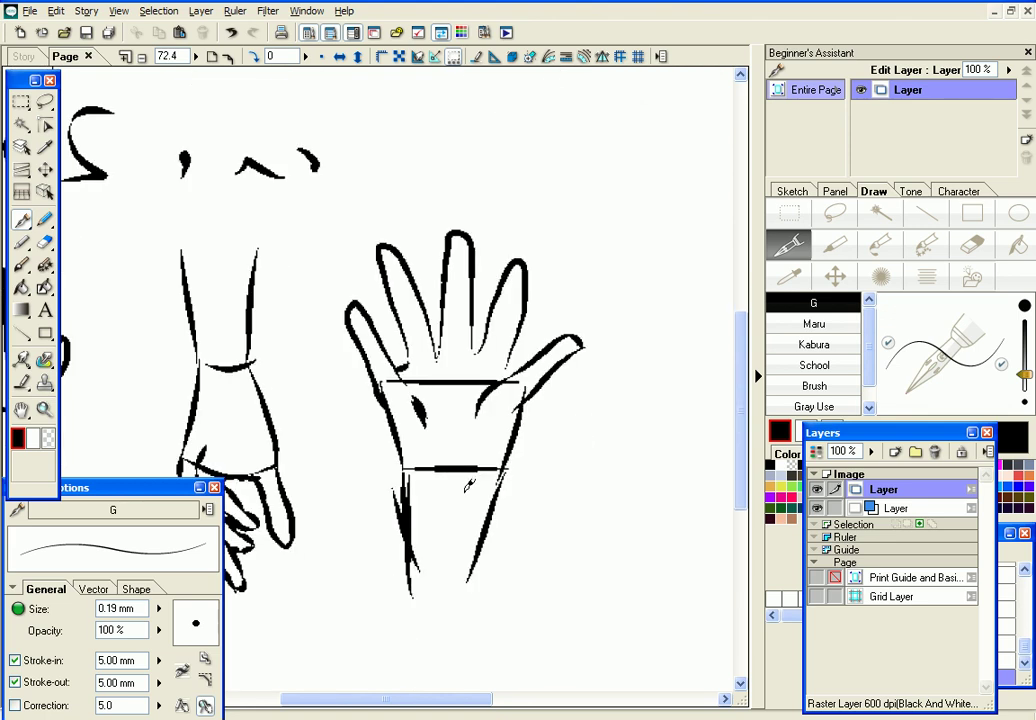
# Hand-letter "OK" with an exclamation stroke beside the third hand and a crying-face emoticon beneath it
pyautogui.moveTo(375, 703)
pyautogui.mouseDown()
pyautogui.moveTo(254, 701)
pyautogui.moveTo(375, 705)
pyautogui.moveTo(458, 691)
pyautogui.moveTo(370, 692)
pyautogui.moveTo(421, 698)
pyautogui.mouseUp()
pyautogui.moveTo(440, 412)
pyautogui.mouseDown()
pyautogui.moveTo(504, 421)
pyautogui.moveTo(440, 414)
pyautogui.mouseUp()
pyautogui.moveTo(557, 405)
pyautogui.mouseDown()
pyautogui.moveTo(560, 482)
pyautogui.moveTo(617, 398)
pyautogui.moveTo(651, 425)
pyautogui.mouseUp()
pyautogui.moveTo(381, 552)
pyautogui.mouseDown()
pyautogui.moveTo(470, 552)
pyautogui.moveTo(396, 625)
pyautogui.mouseUp()
pyautogui.moveTo(440, 557)
pyautogui.mouseDown()
pyautogui.moveTo(446, 606)
pyautogui.moveTo(522, 612)
pyautogui.mouseUp()
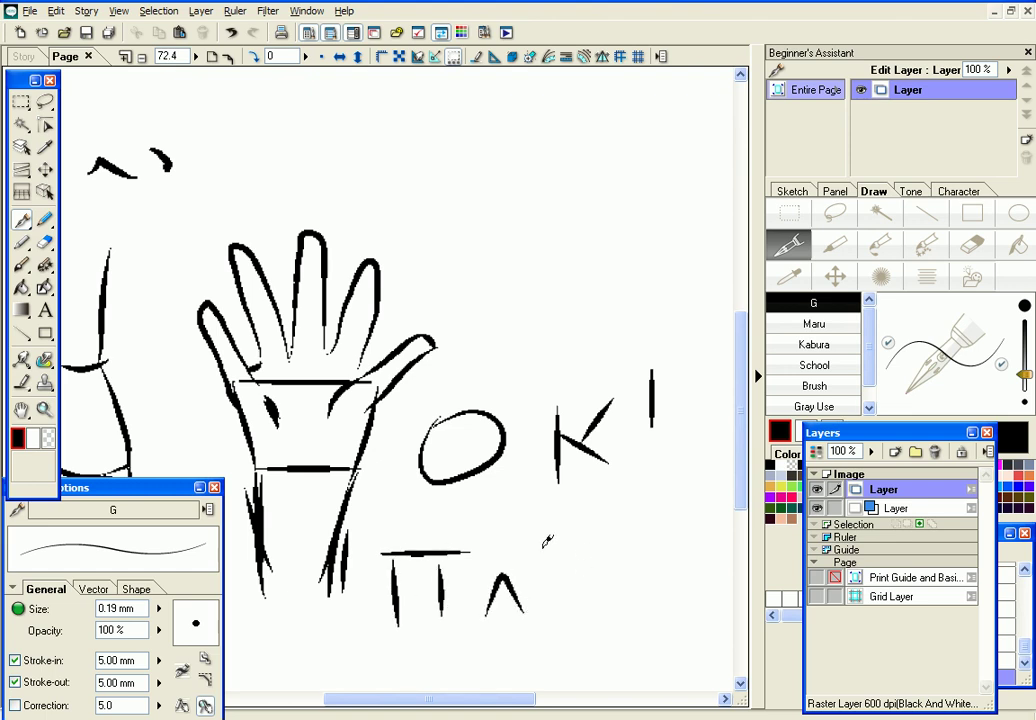
pyautogui.moveTo(549, 548); pyautogui.dragTo(636, 548)
pyautogui.moveTo(562, 565); pyautogui.dragTo(563, 612)
pyautogui.moveTo(617, 564); pyautogui.dragTo(619, 605)
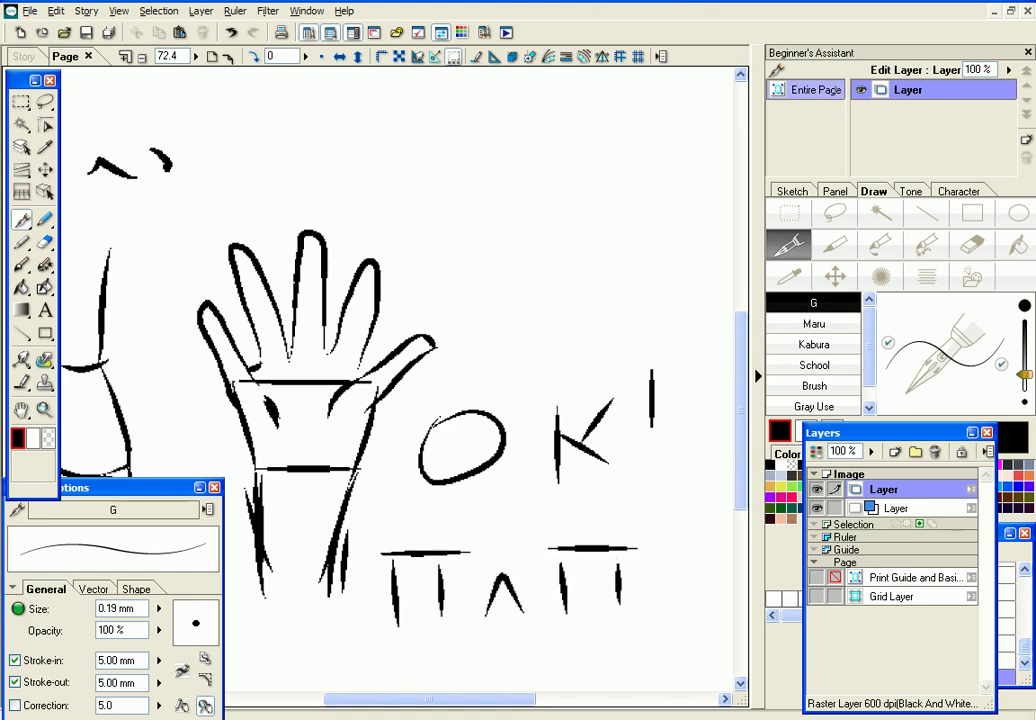
# Undo the crying-face emoticon and the "OK" lettering with its exclamation stroke beside the third hand
pyautogui.click(231, 33)
pyautogui.click(231, 33)
pyautogui.click(231, 33)
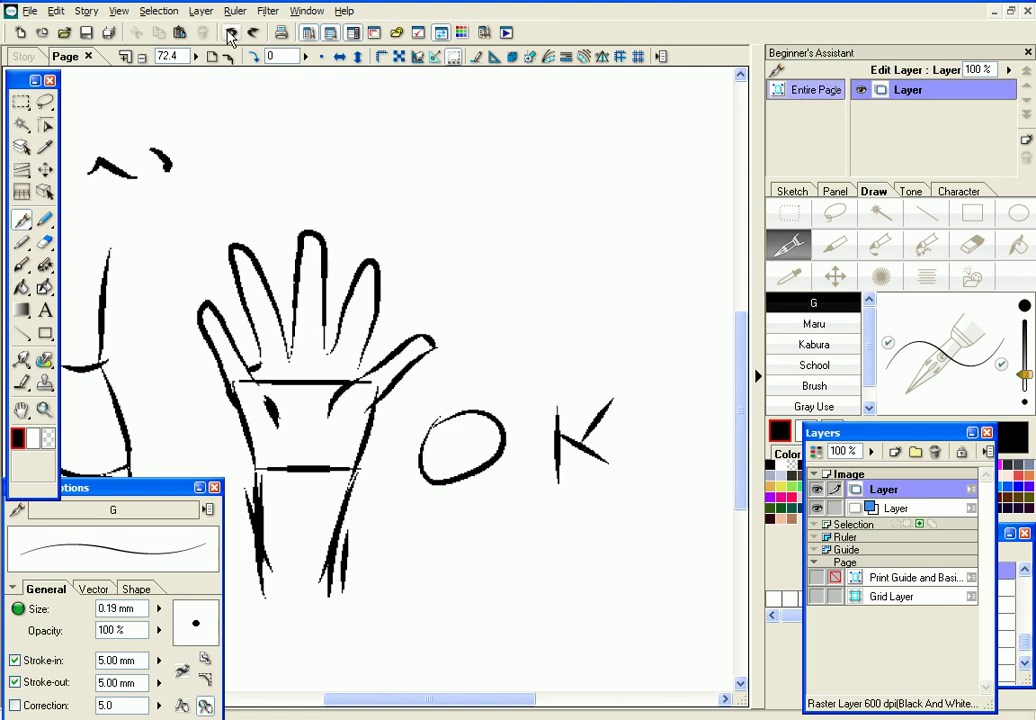
pyautogui.click(230, 33)
pyautogui.click(230, 33)
pyautogui.click(230, 33)
# Hand-letter "OK" with an arrow pointing to each of the three hands, adding an exclamation mark to the middle hand's label
pyautogui.moveTo(490, 699)
pyautogui.mouseDown()
pyautogui.moveTo(538, 701)
pyautogui.moveTo(385, 708)
pyautogui.mouseUp()
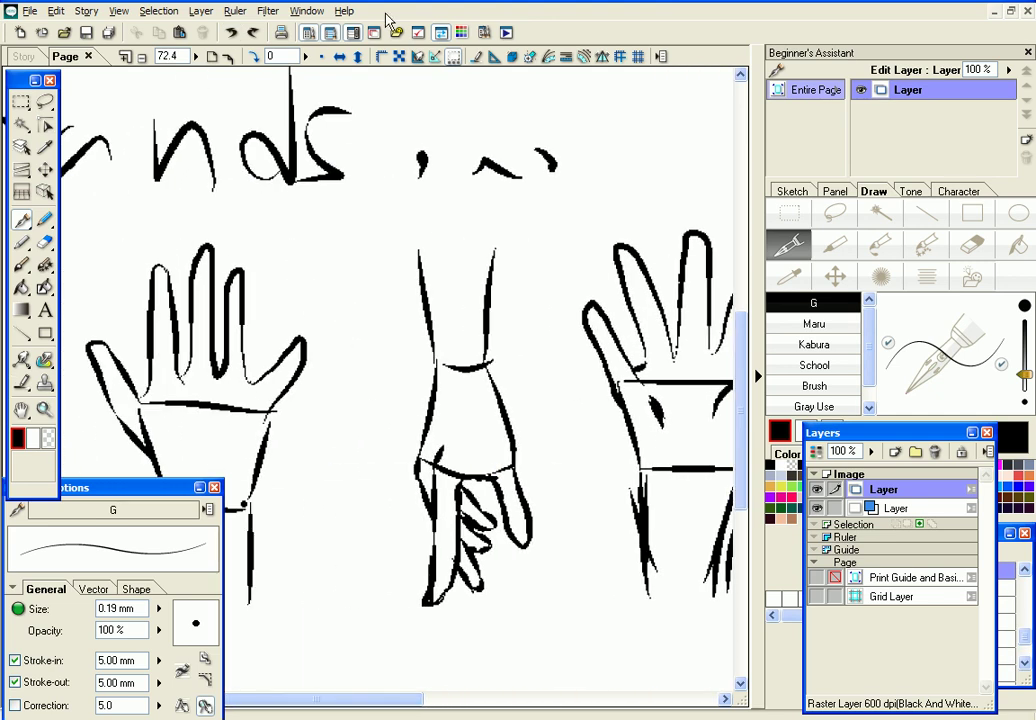
pyautogui.click(196, 57)
pyautogui.moveTo(198, 57); pyautogui.dragTo(206, 66)
pyautogui.click(245, 125)
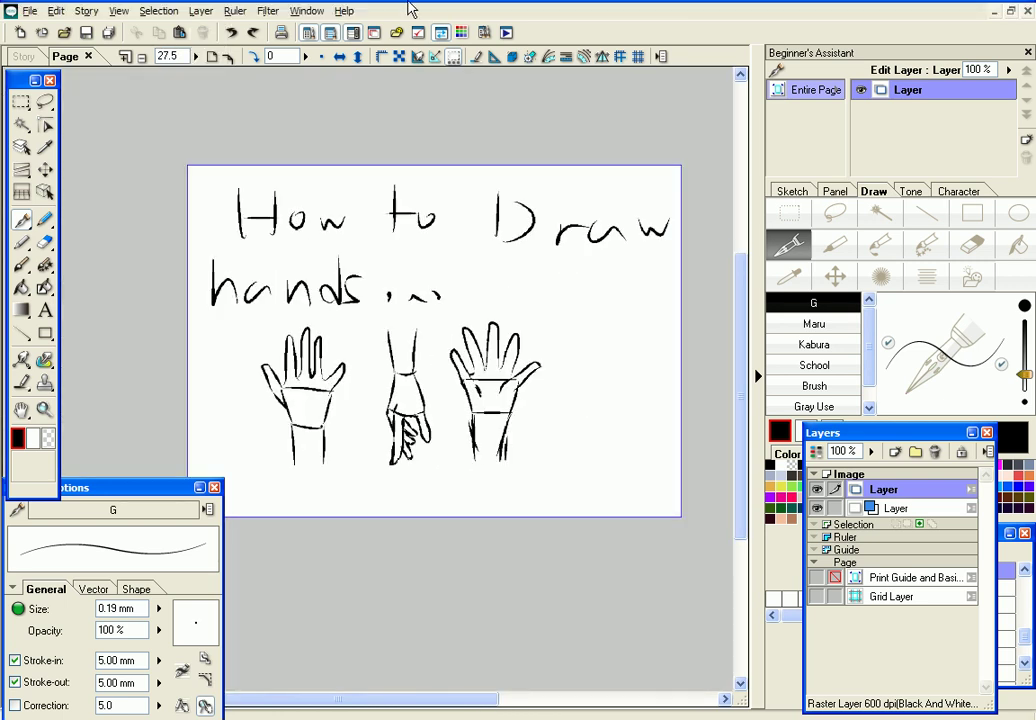
pyautogui.moveTo(536, 331)
pyautogui.mouseDown()
pyautogui.moveTo(568, 299)
pyautogui.moveTo(560, 332)
pyautogui.moveTo(597, 300)
pyautogui.moveTo(627, 292)
pyautogui.mouseUp()
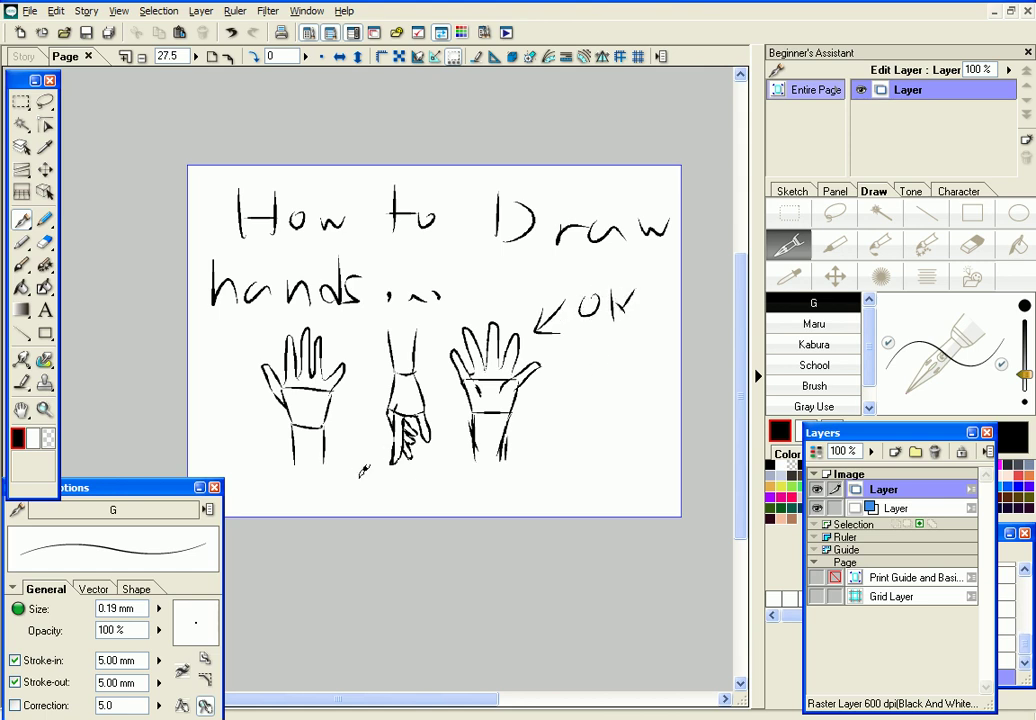
pyautogui.moveTo(362, 459)
pyautogui.mouseDown()
pyautogui.moveTo(389, 472)
pyautogui.moveTo(347, 486)
pyautogui.mouseUp()
pyautogui.moveTo(262, 494); pyautogui.dragTo(268, 490)
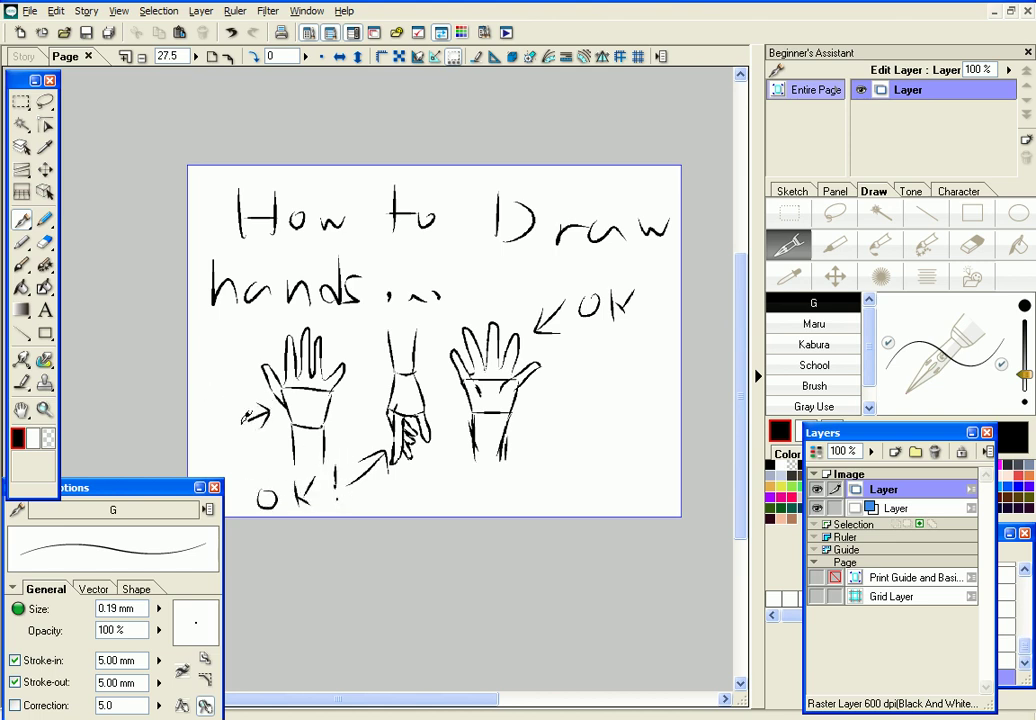
pyautogui.moveTo(196, 432); pyautogui.dragTo(236, 441)
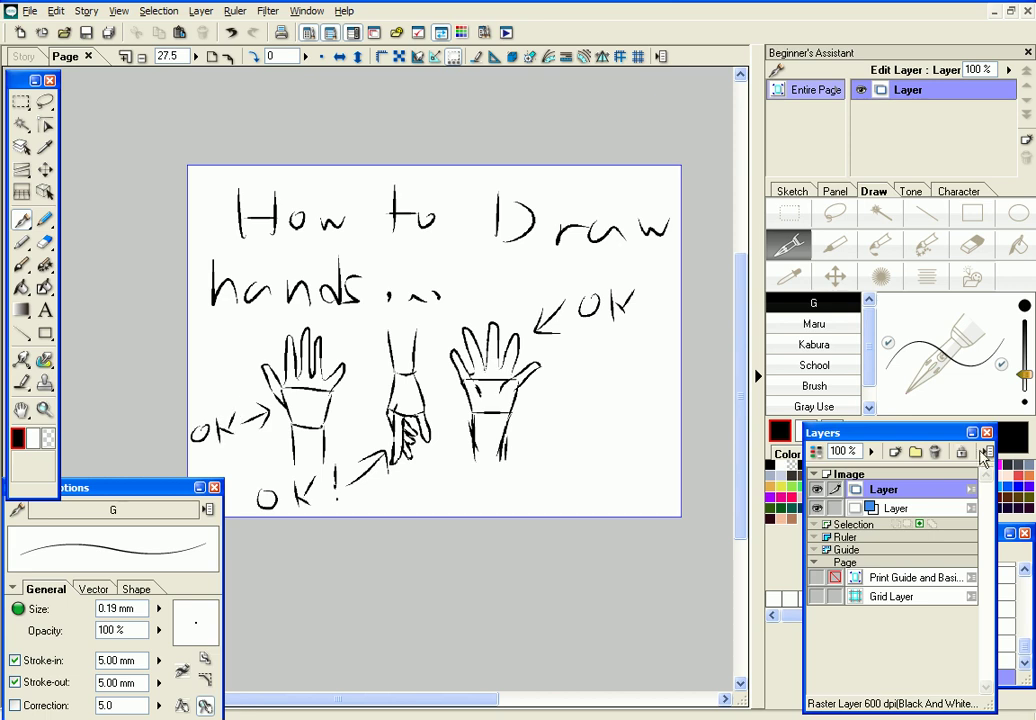
# Try a smiling-face emoticon with two arched eyes and a curved mouth beneath the third hand, and undo it
pyautogui.moveTo(530, 456)
pyautogui.mouseDown()
pyautogui.moveTo(620, 455)
pyautogui.moveTo(598, 460)
pyautogui.mouseUp()
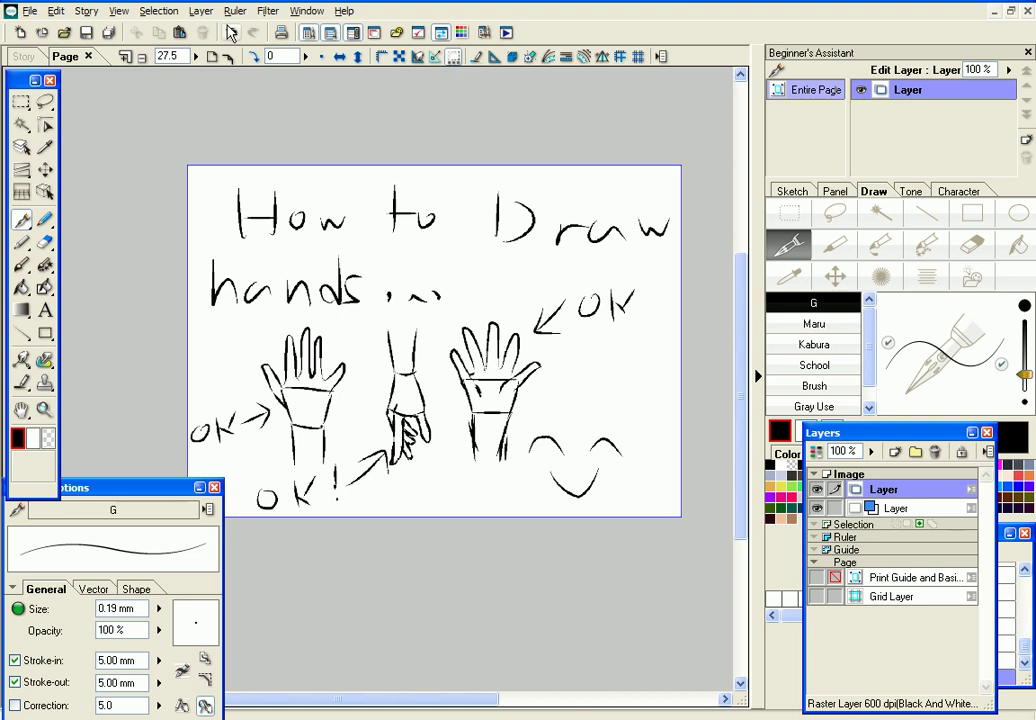
pyautogui.click(231, 33)
pyautogui.click(231, 33)
pyautogui.click(231, 33)
# Try a question mark followed by trailing dots beside the third hand's forearm, and undo it
pyautogui.moveTo(533, 416)
pyautogui.mouseDown()
pyautogui.moveTo(560, 425)
pyautogui.moveTo(542, 455)
pyautogui.moveTo(578, 460)
pyautogui.mouseUp()
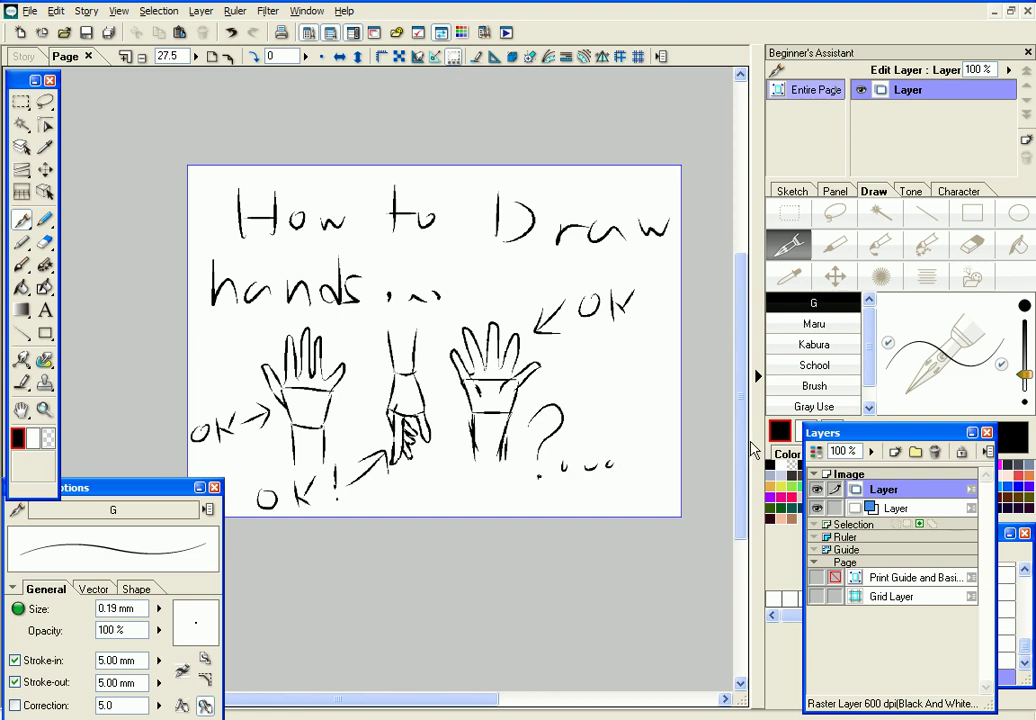
pyautogui.click(231, 32)
pyautogui.click(231, 32)
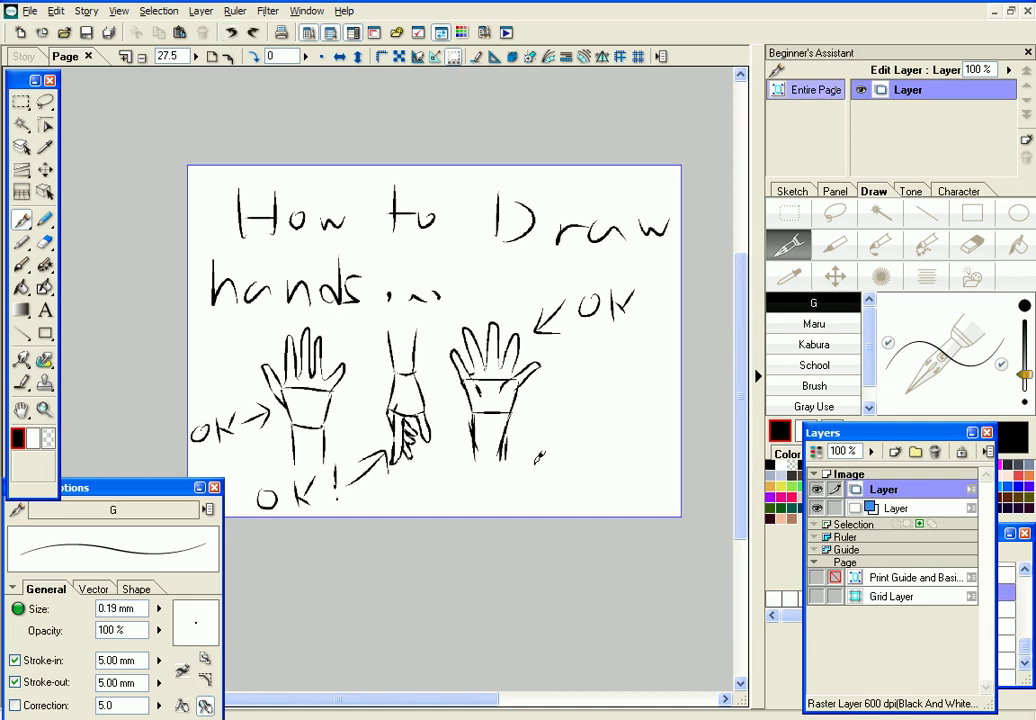
# Draw a small curved smile below the third hand and undo the stray eye stroke beside it
pyautogui.moveTo(554, 447)
pyautogui.mouseDown()
pyautogui.moveTo(568, 470)
pyautogui.moveTo(590, 446)
pyautogui.mouseUp()
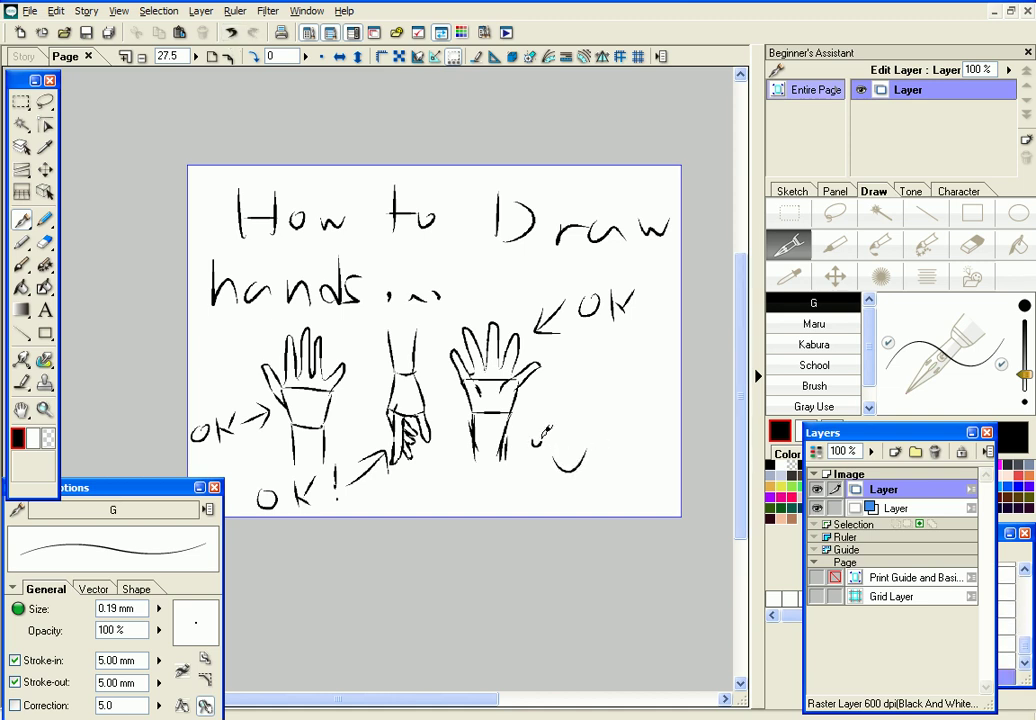
pyautogui.click(236, 33)
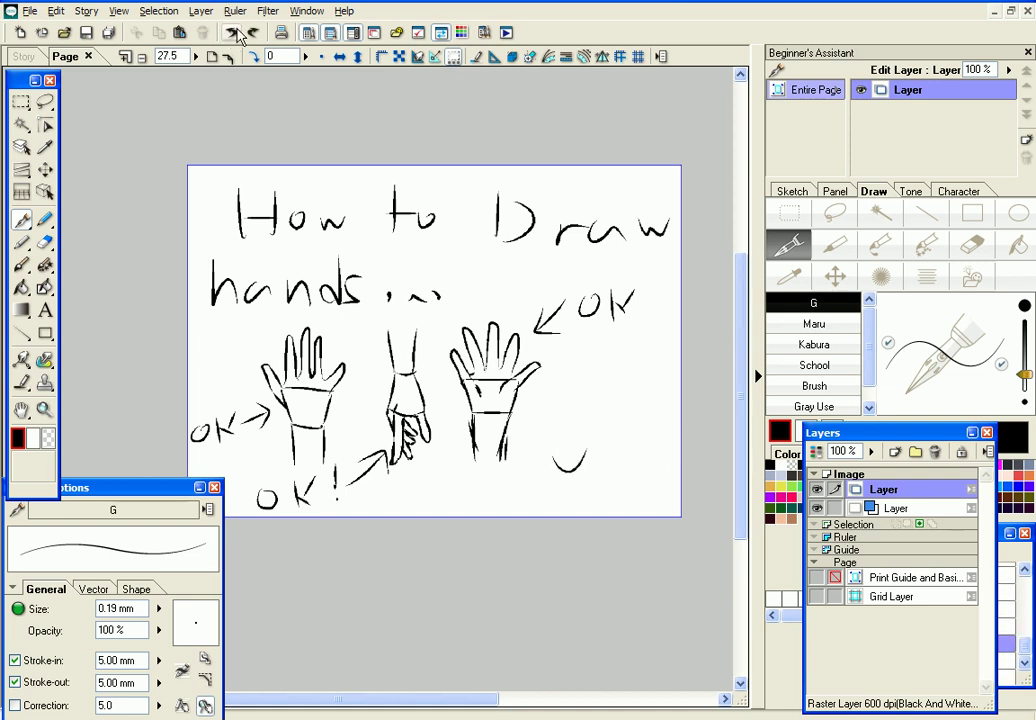